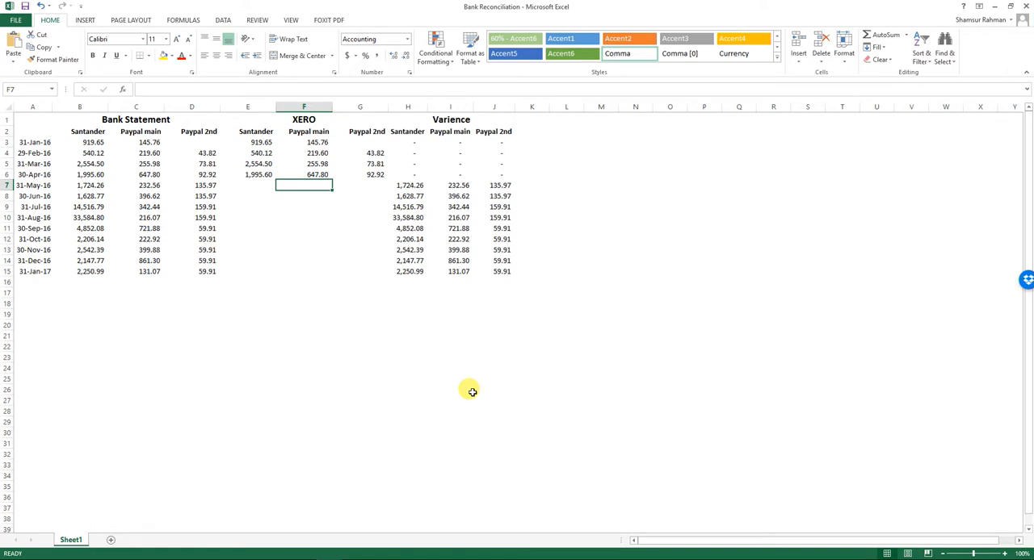
Review the May 2016 row and the Bank Statement heading above the Santander column in the reconciliation sheet.
key(Left)
key(Left)
key(Left)
key(Left)
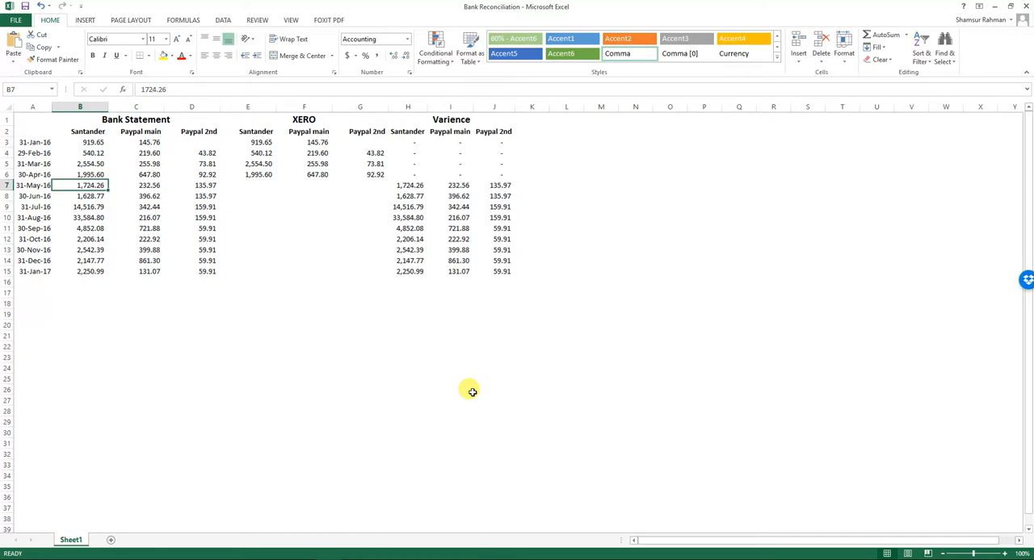
key(Up)
key(Up)
key(Up)
key(Up)
key(Up)
key(Up)
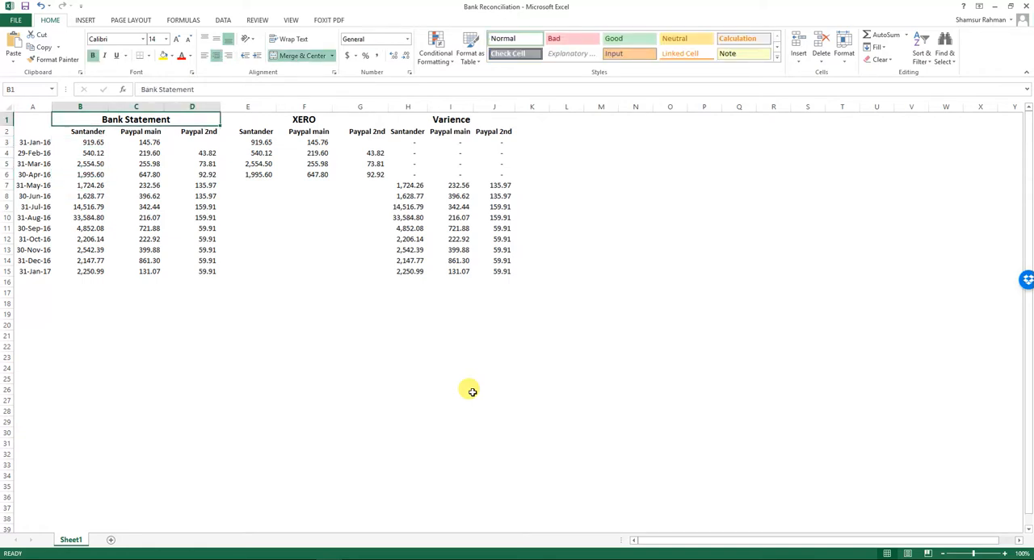
Switch to Xero in Chrome, open the Top Labels Online dashboard and compare its accounts with the reconciliation sheet's columns.
key(alt+Tab)
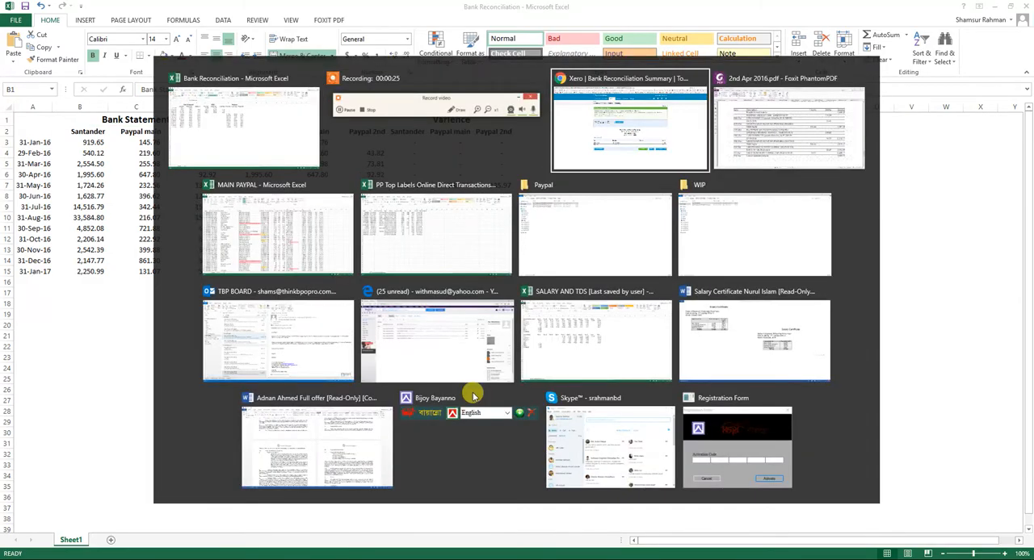
click(285, 81)
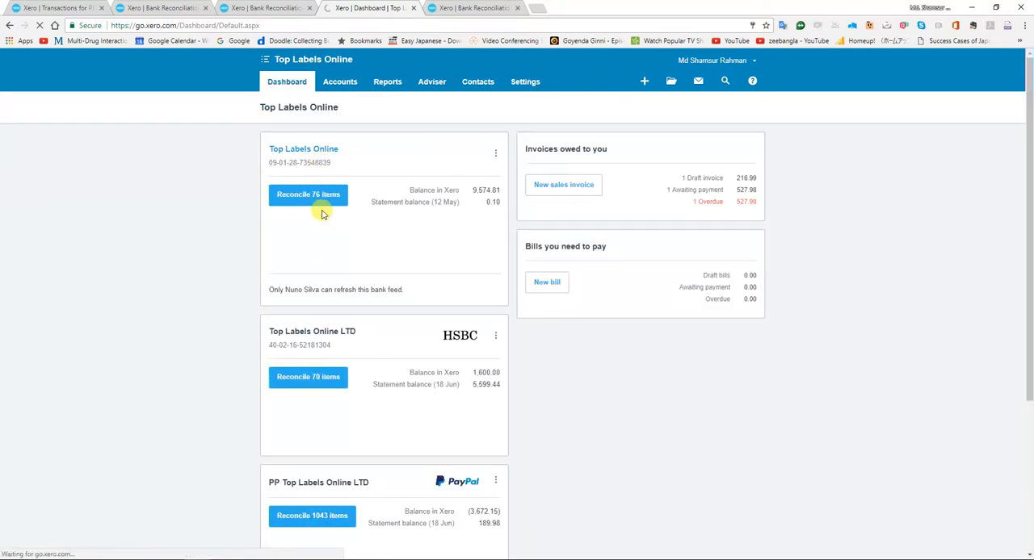
key(alt+Tab)
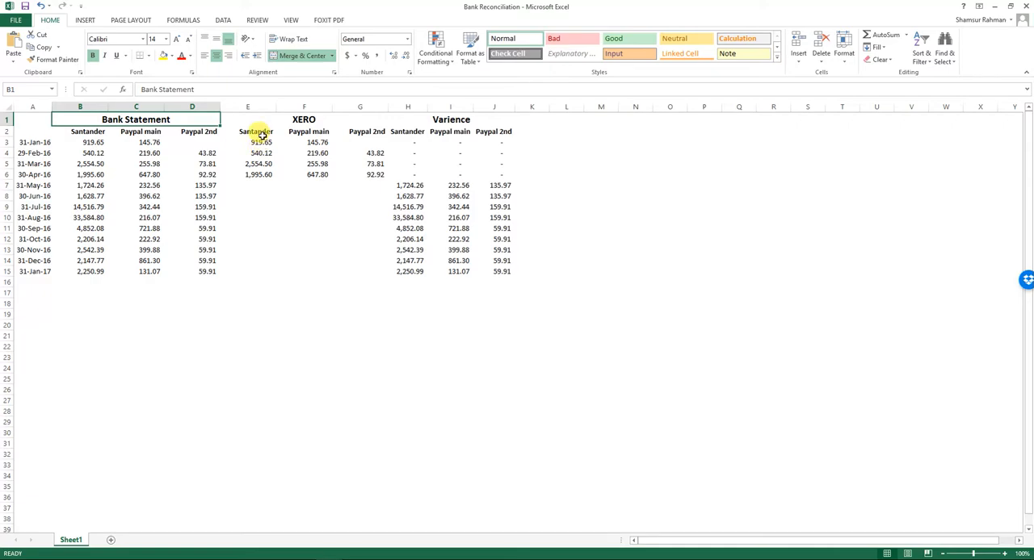
key(alt+Tab)
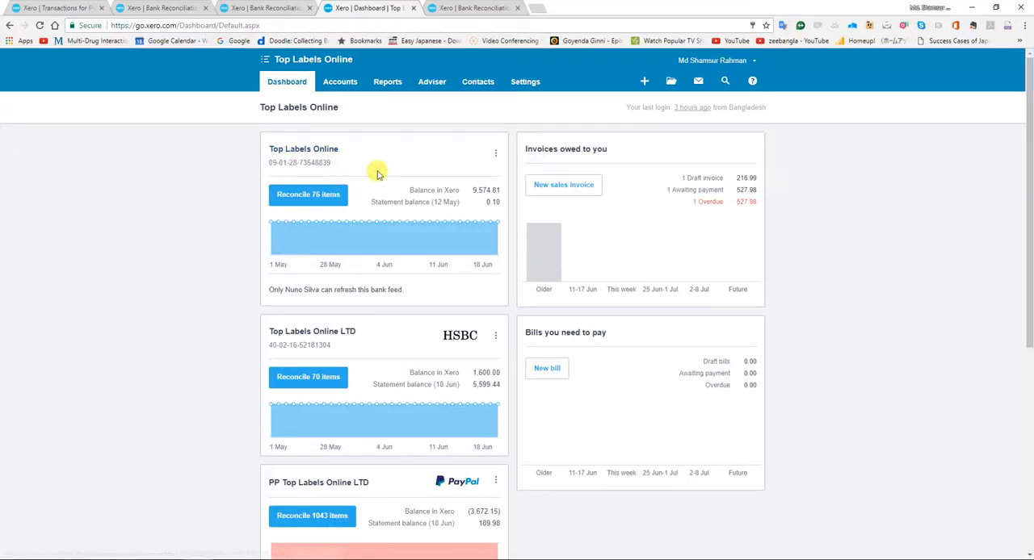
key(alt+Tab)
key(alt+Tab)
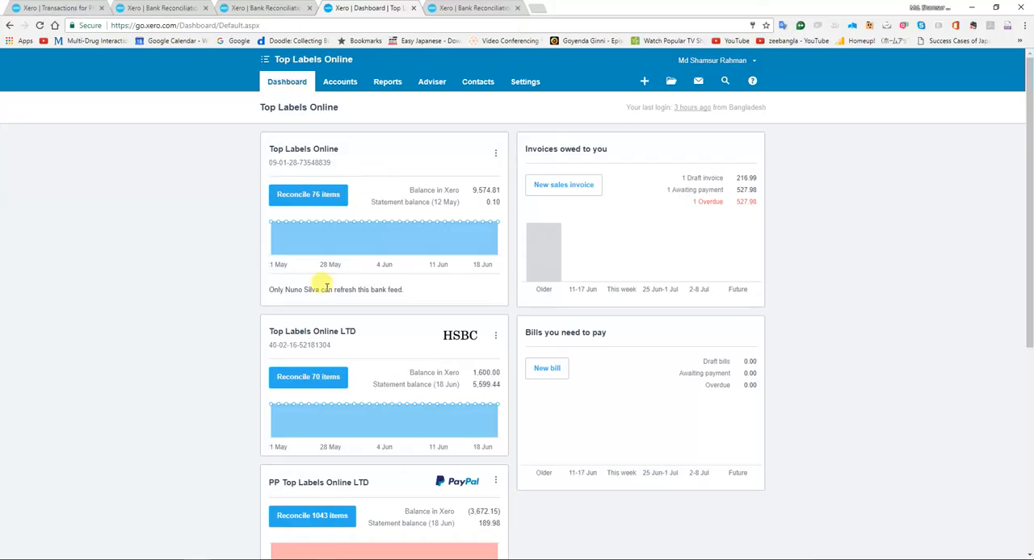
Examine the bank account and the two PayPal accounts listed on the Xero dashboard.
scroll(323, 345, down, 2)
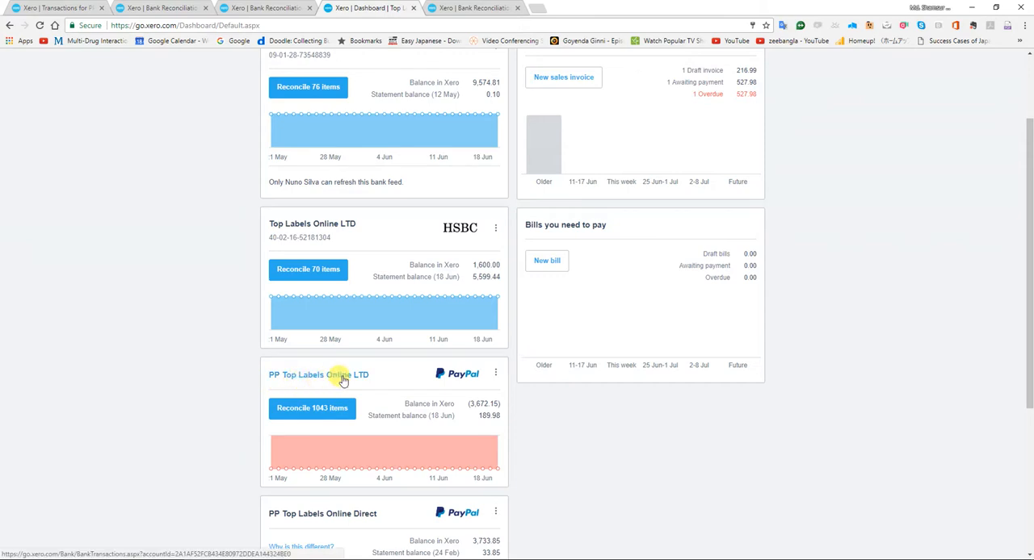
scroll(344, 378, down, 1)
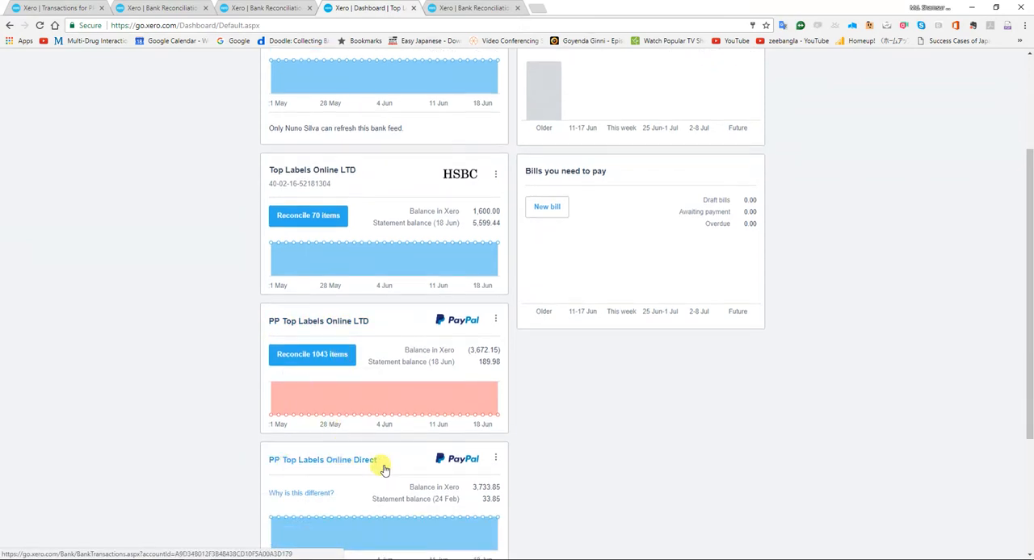
scroll(382, 464, up, 1)
scroll(355, 420, up, 2)
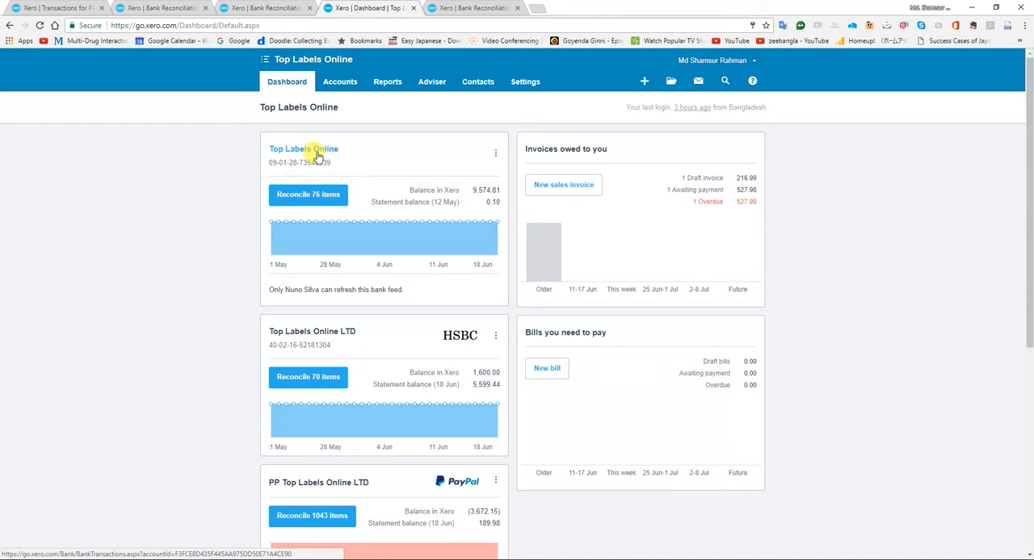
scroll(356, 347, down, 3)
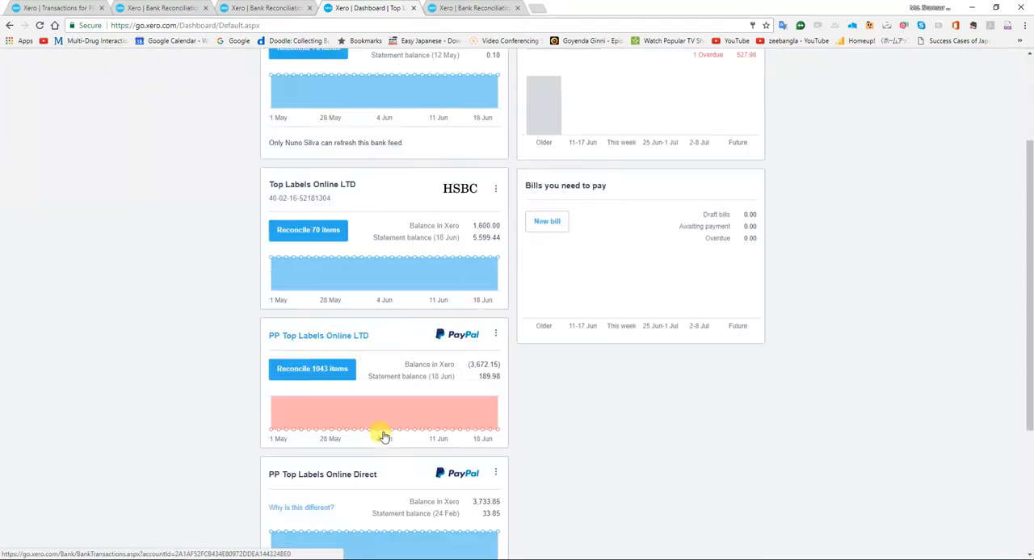
scroll(383, 436, up, 3)
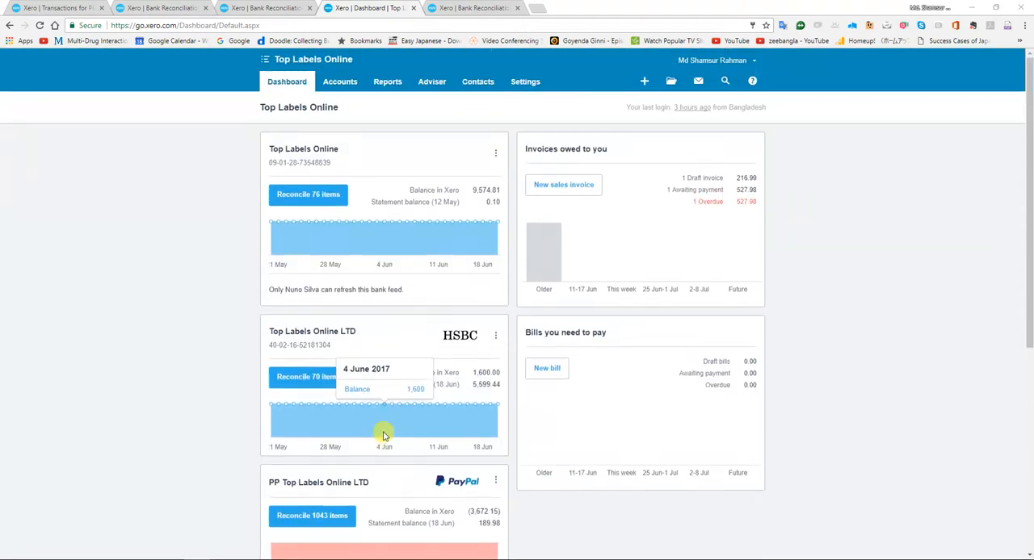
Switch back to the Bank Reconciliation workbook and go through the Santander, Paypal main and Paypal 2nd headings under Bank Statement.
key(alt+Tab)
key(Down)
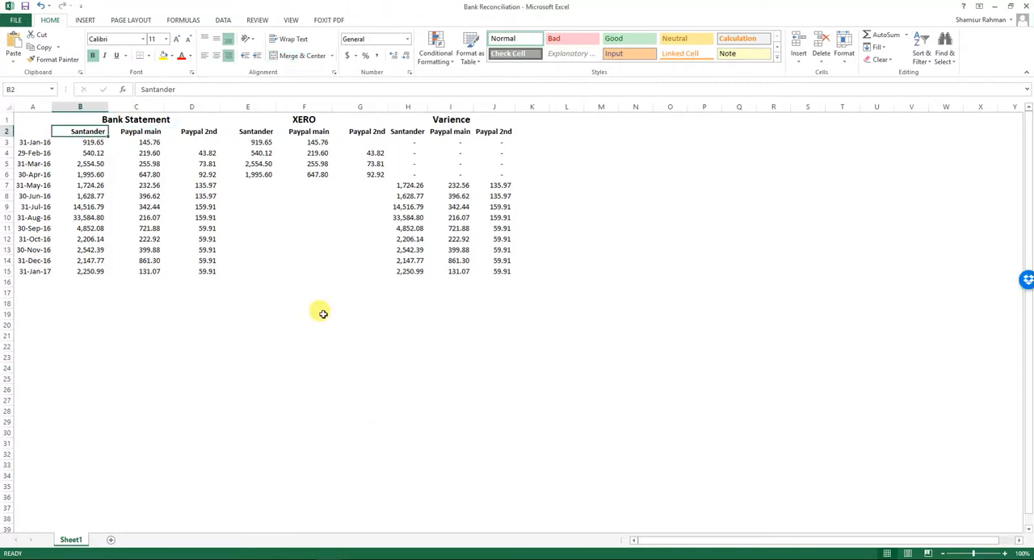
key(Down)
key(Down)
key(Up)
key(Up)
key(Down)
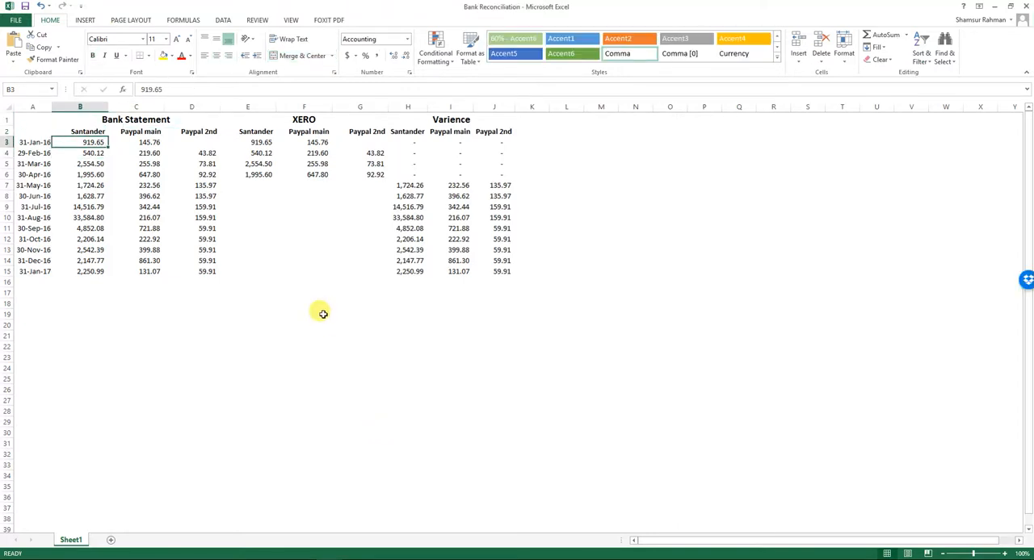
key(Up)
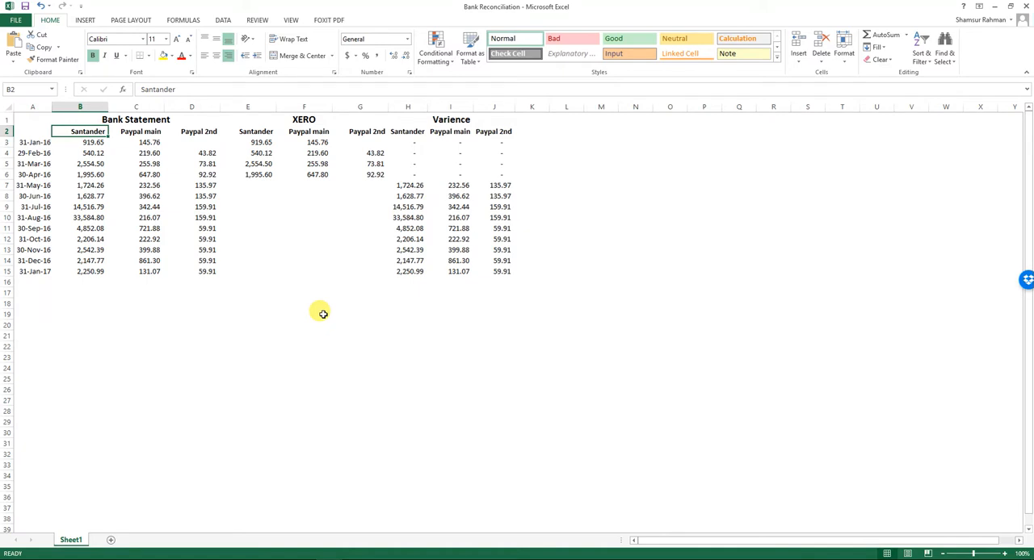
key(Right)
key(Right)
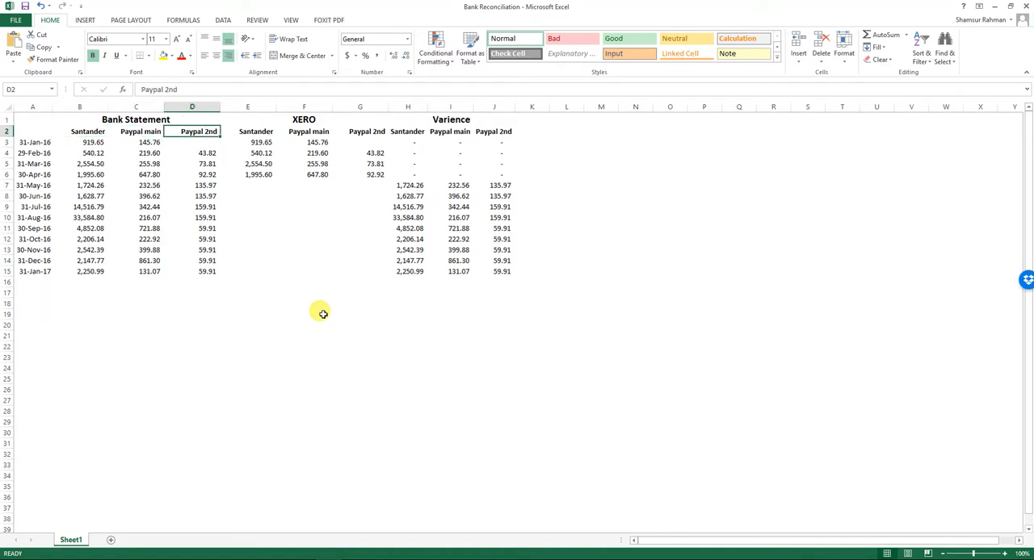
Go through the Santander month-end balances under Bank Statement down to 31-Jan-17.
key(Left)
key(Left)
key(Down)
key(Down)
key(Down)
key(Down)
key(Down)
key(Down)
key(Down)
key(Down)
key(Down)
key(Down)
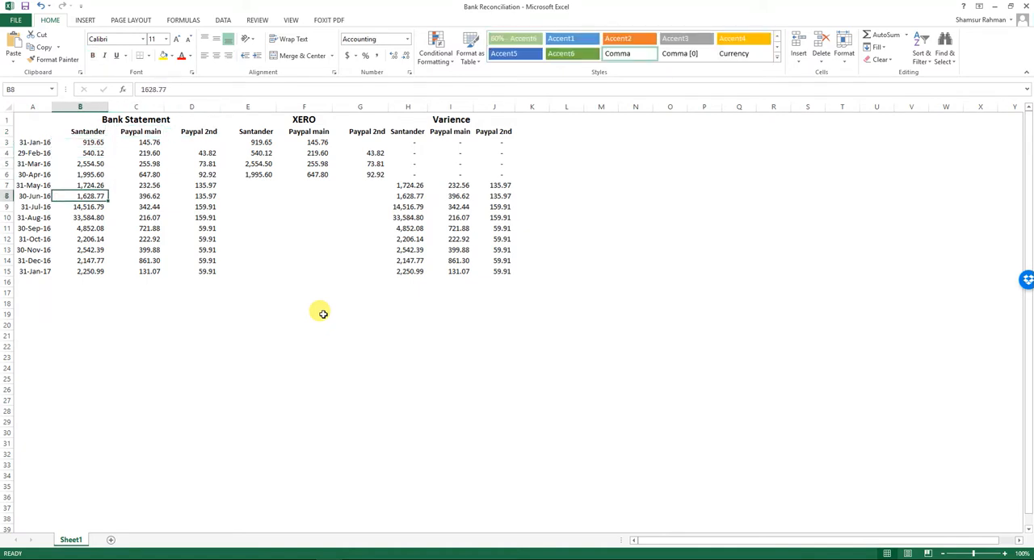
key(Down)
key(Down)
key(Down)
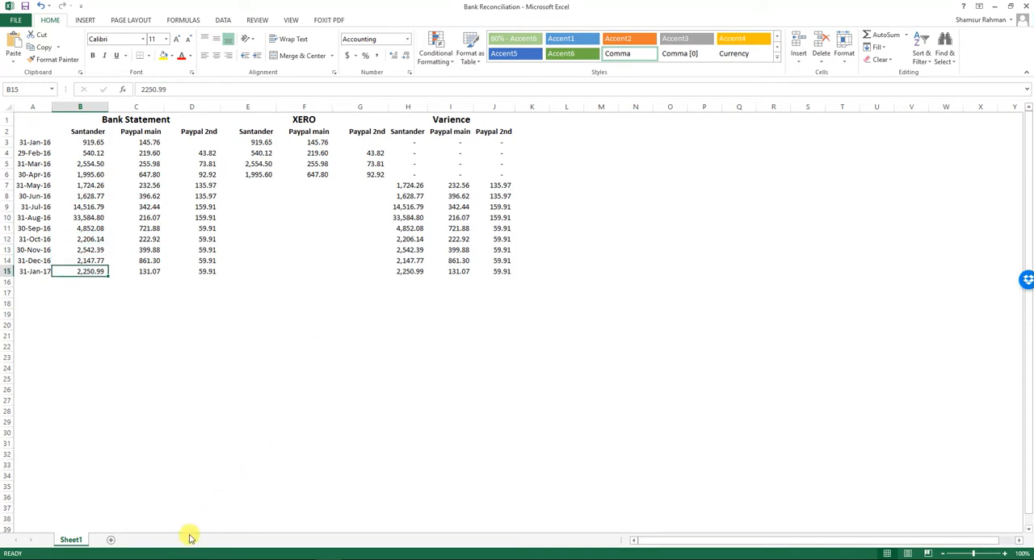
Find the end-of-January balance in 2nd Feb 2016.pdf in Foxit PhantomPDF and compare it with the sheet's 31-Jan-16 Santander figure.
click(282, 559)
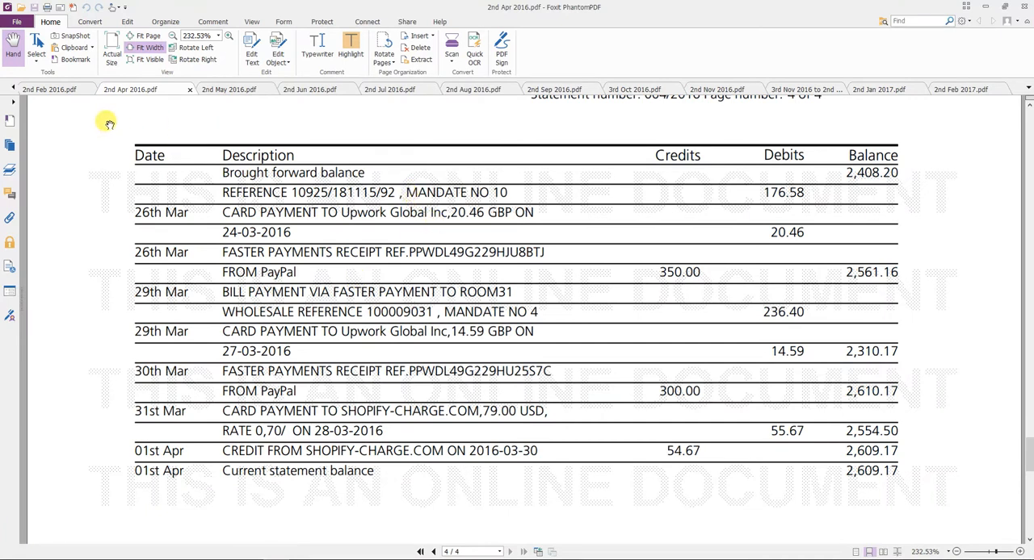
click(16, 91)
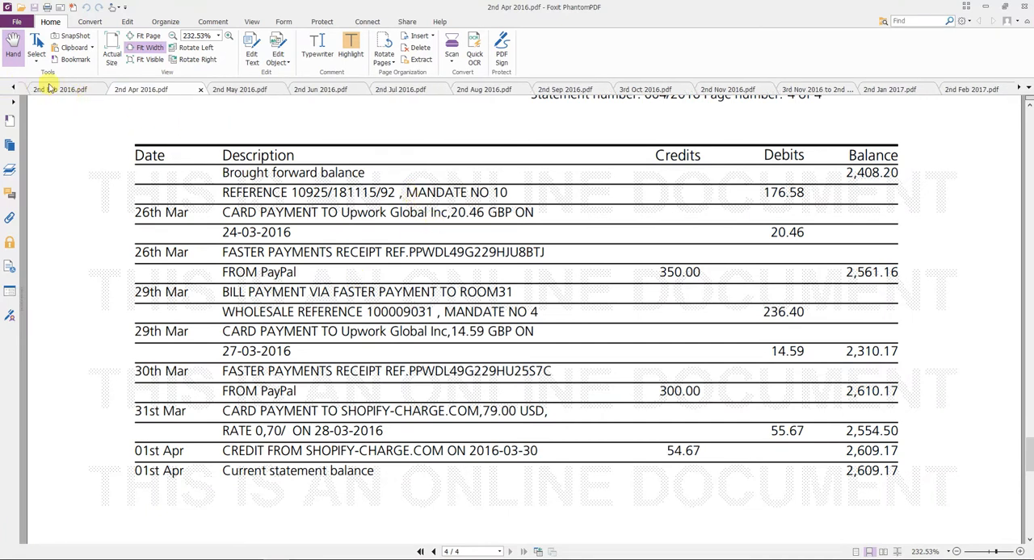
click(56, 91)
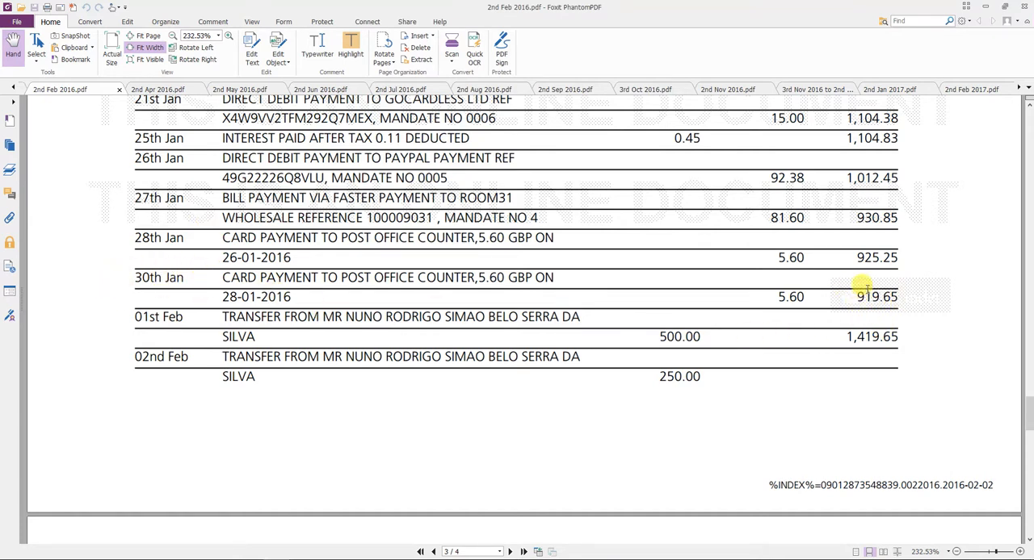
key(alt+Tab)
key(Up)
key(Up)
key(Up)
key(Up)
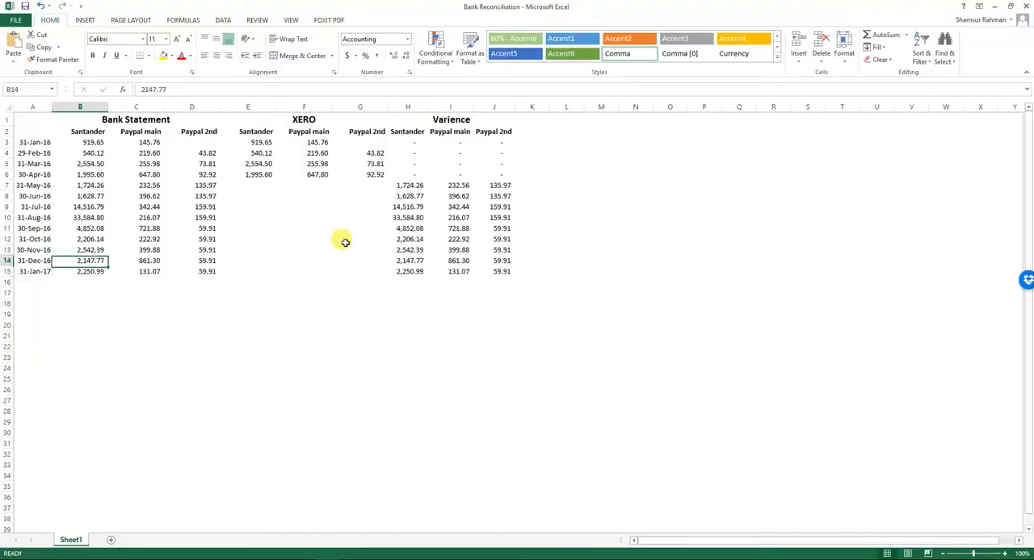
key(Up)
key(Up)
key(Up)
key(Up)
key(Up)
key(Up)
key(Up)
key(Up)
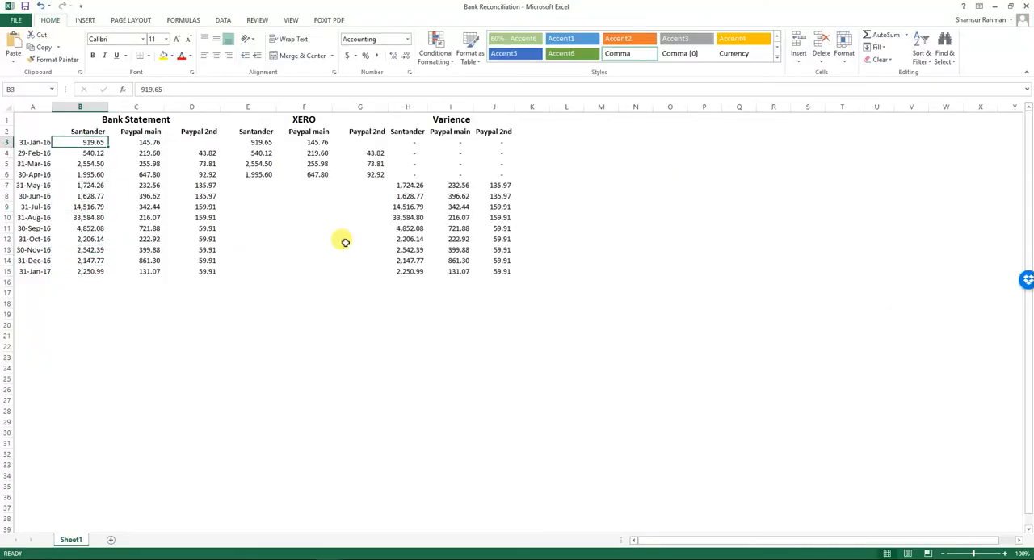
Open the statement 2nd Mar 2016.pdf from the 2016 subfolder of the Bank Statements folder in File Explorer.
key(alt+Tab)
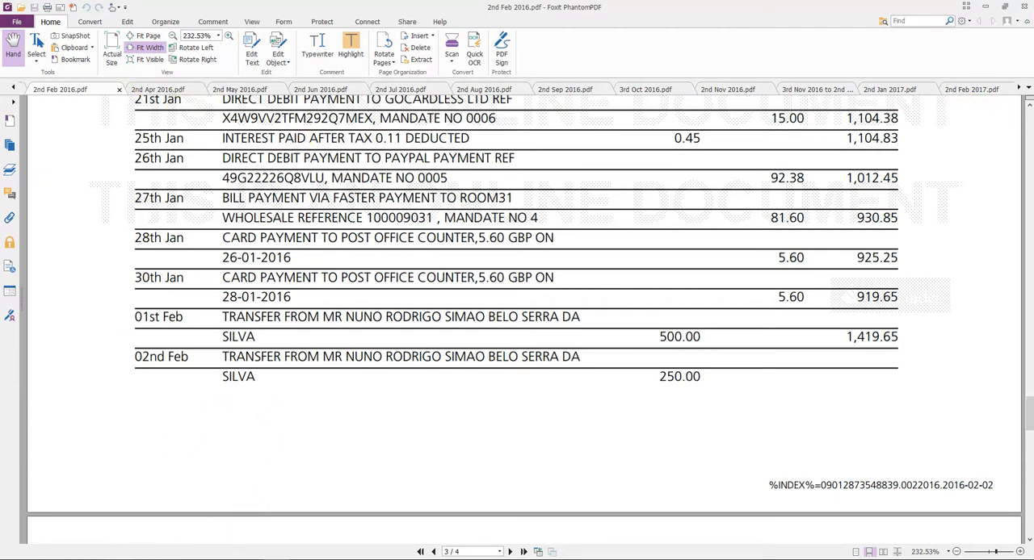
mouse_move(116, 558)
click(132, 531)
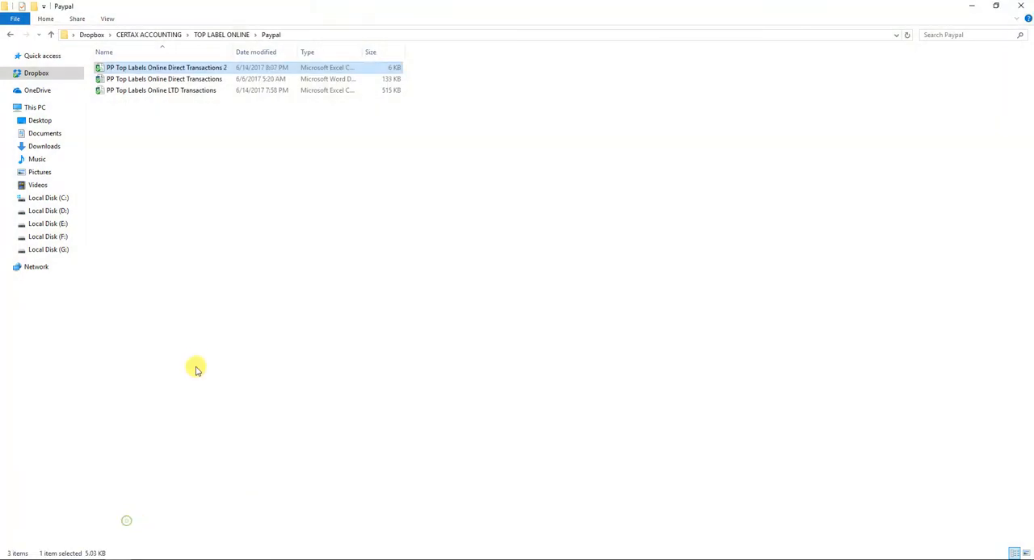
key(BackSpace)
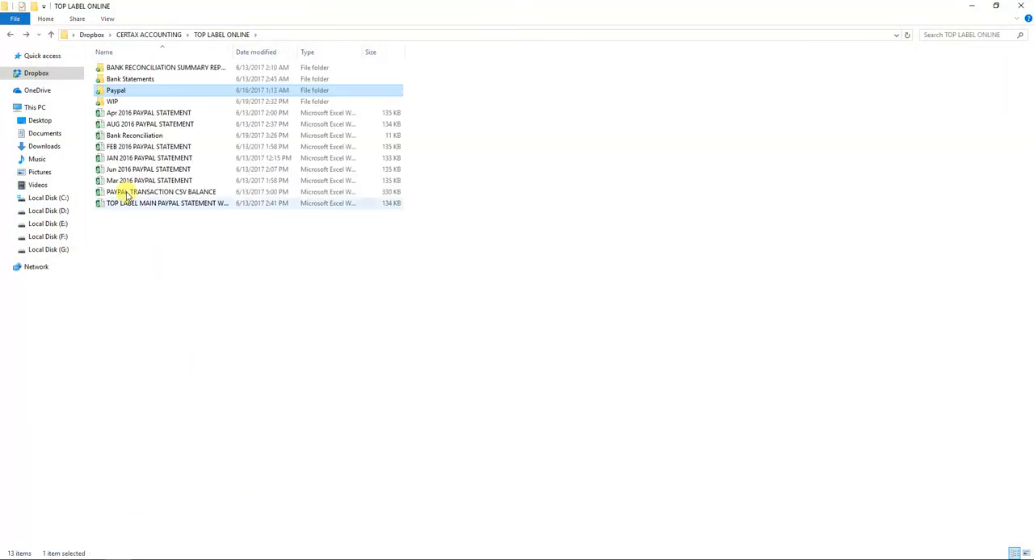
double_click(112, 80)
double_click(113, 69)
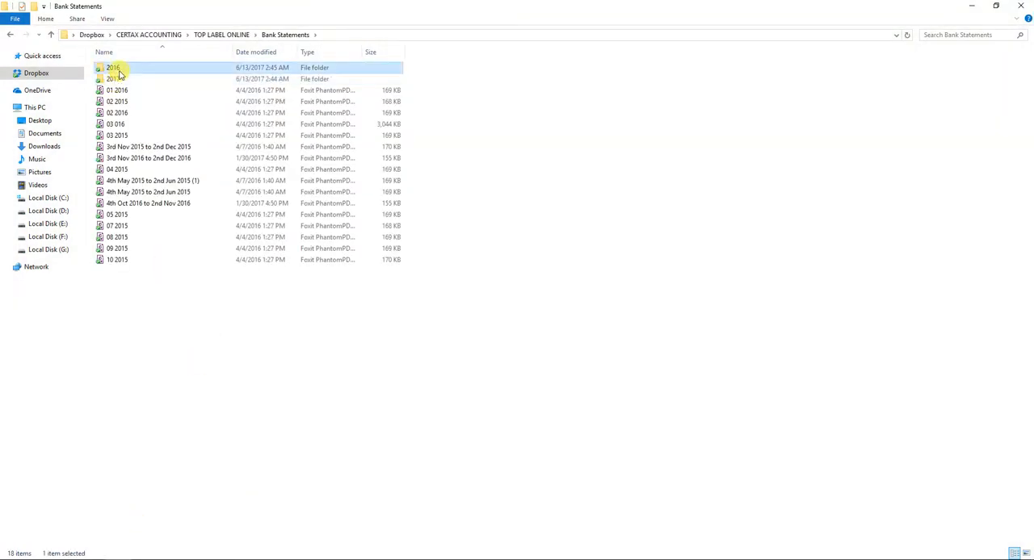
double_click(133, 135)
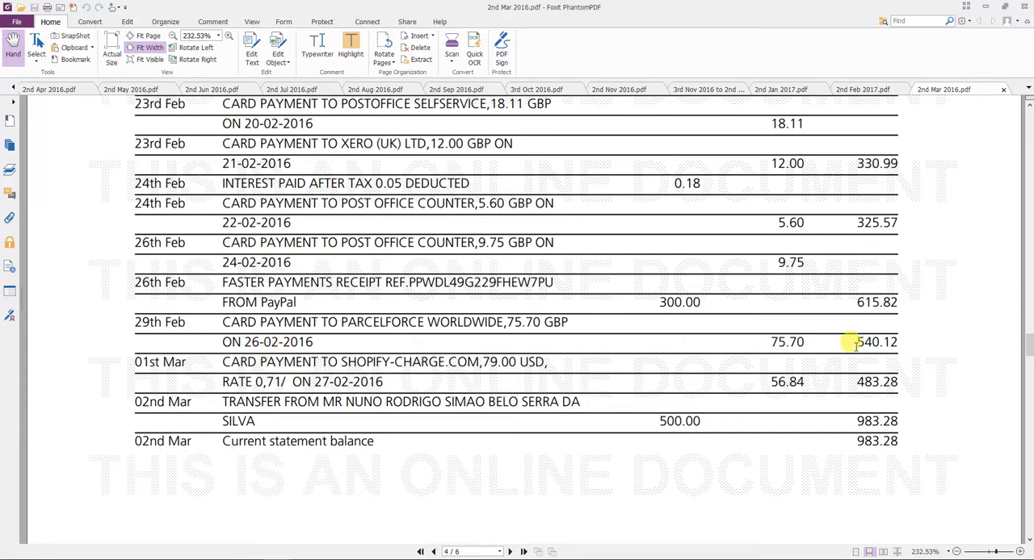
Highlight the 29th Feb balance in the March statement and compare it with the sheet's 29-Feb-16 Santander figure.
drag(856, 342, 907, 344)
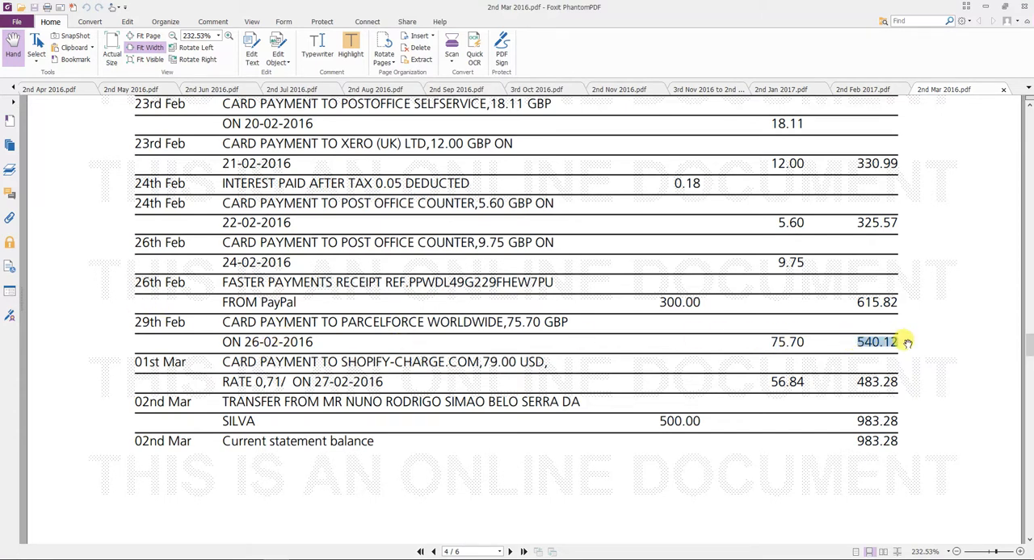
key(alt+Tab)
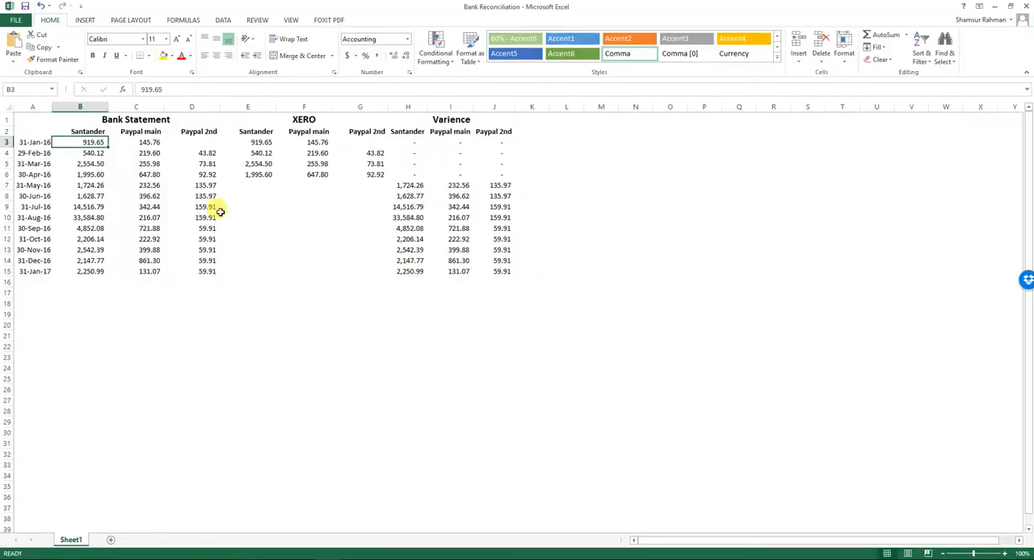
click(85, 153)
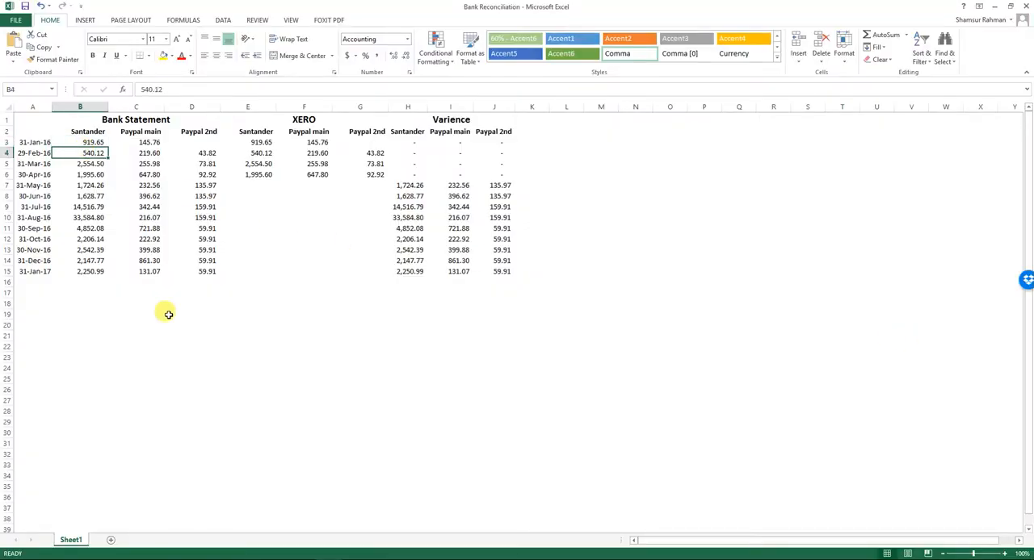
Find the 31st Mar balance in 2nd Apr 2016.pdf and compare it with the sheet's 31-Mar-16 Santander figure.
key(alt+Tab)
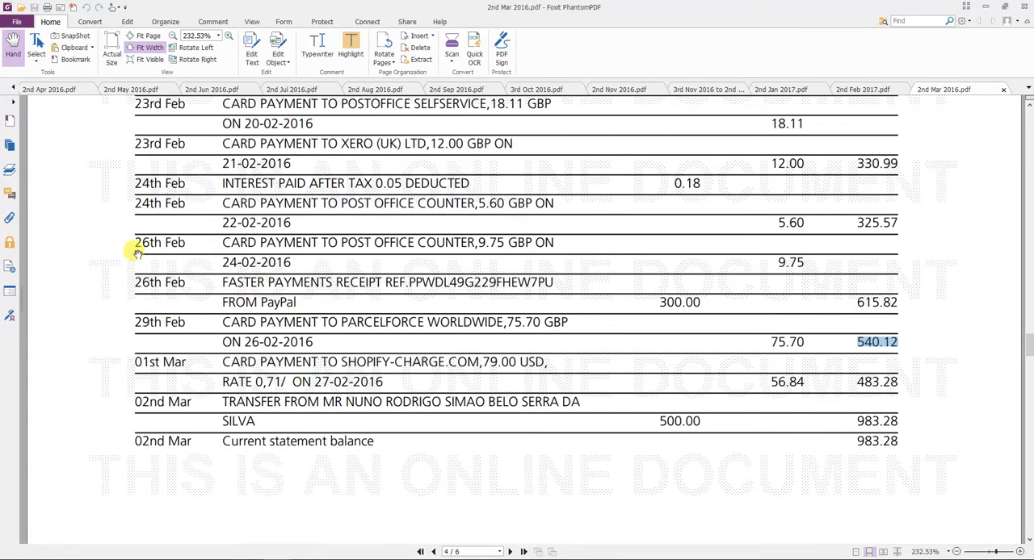
click(51, 90)
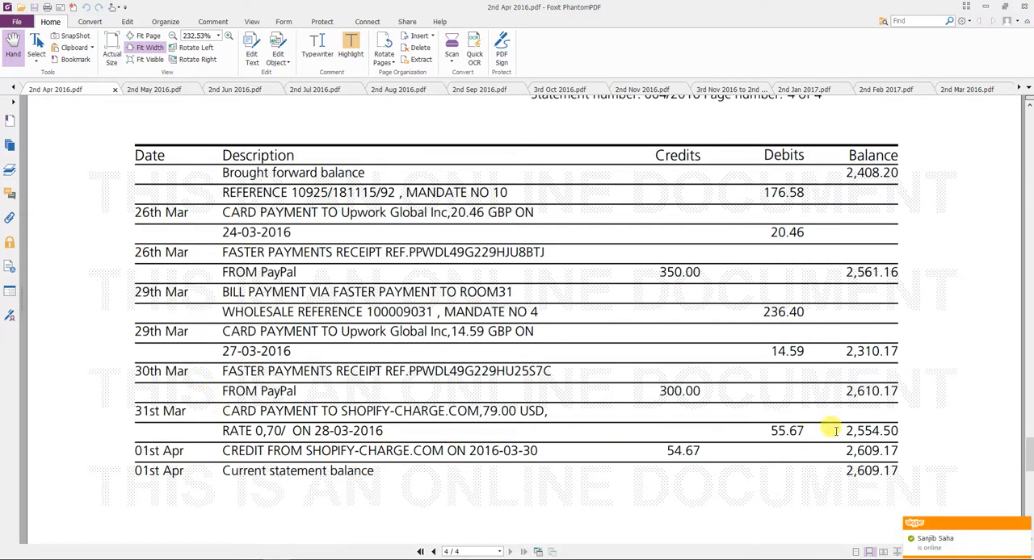
key(ctrl+alt+Tab)
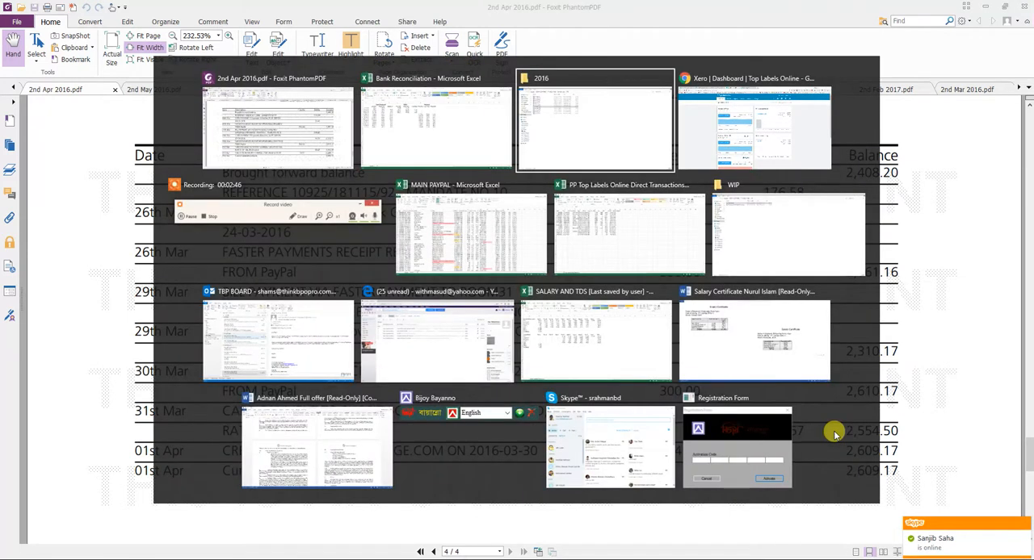
click(453, 145)
click(95, 165)
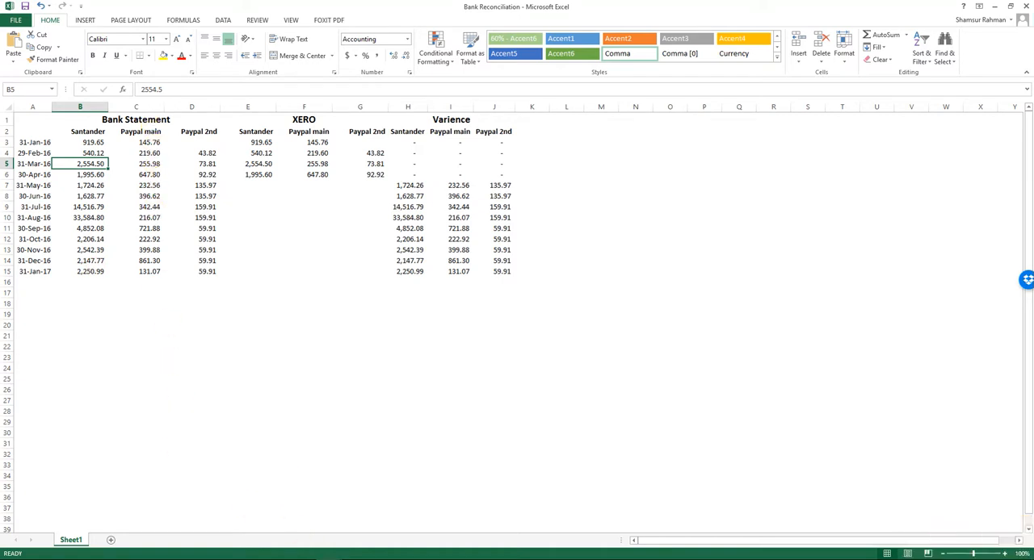
Find the last 31 March 2016 transaction in the MAIN PAYPAL workbook.
mouse_move(364, 558)
click(373, 527)
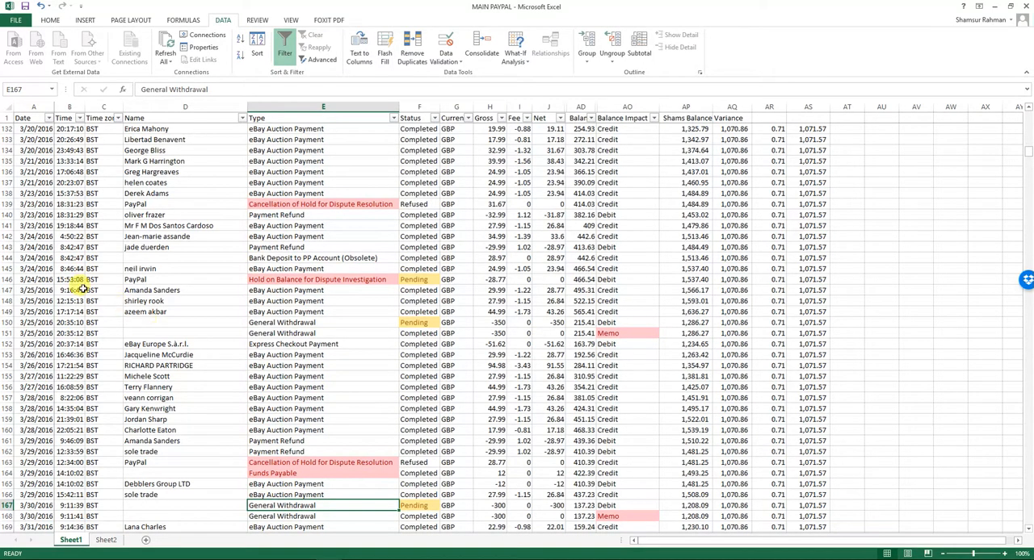
scroll(48, 269, up, 2)
scroll(49, 269, down, 2)
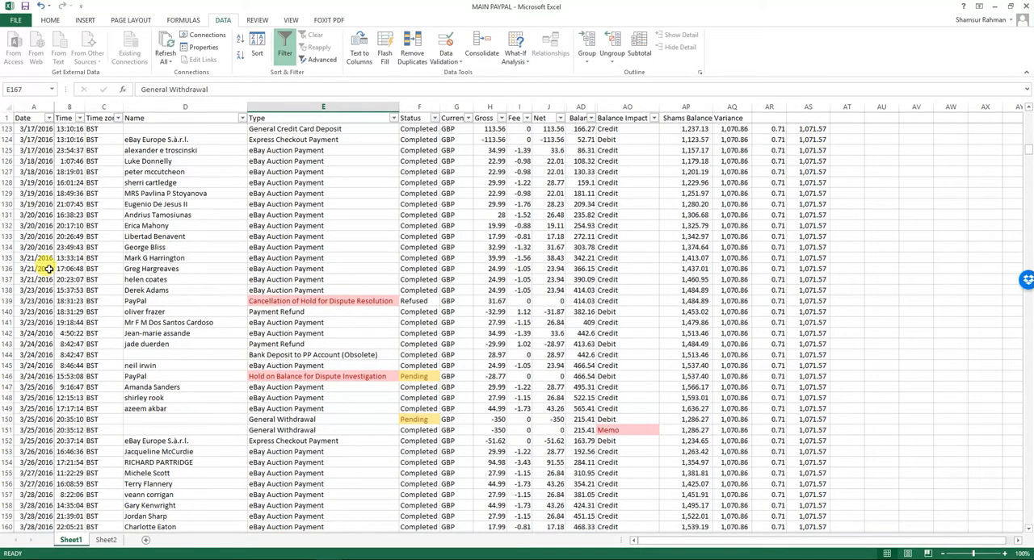
scroll(48, 434, down, 1)
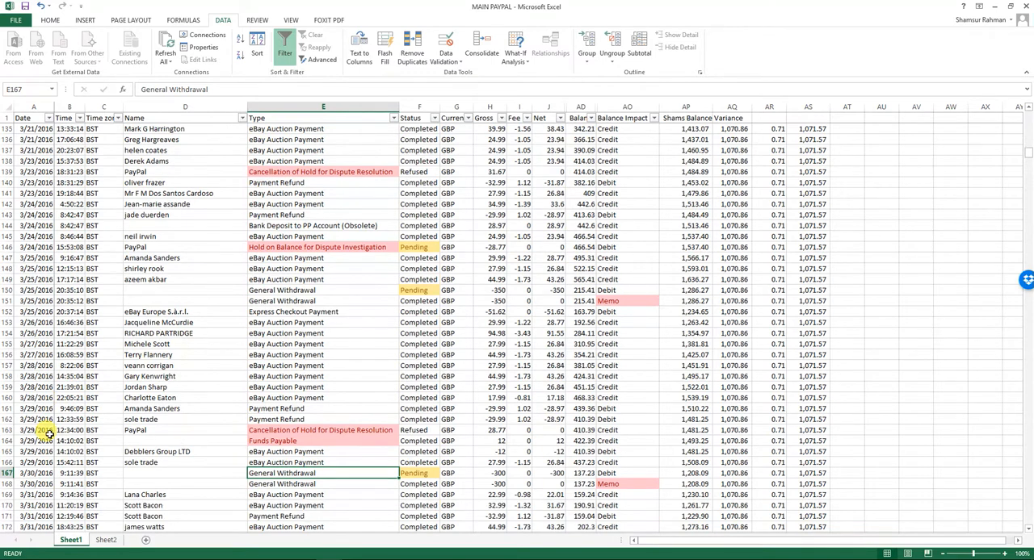
click(47, 485)
key(Down)
key(Down)
key(Down)
key(Down)
key(Down)
key(Down)
key(Down)
key(Down)
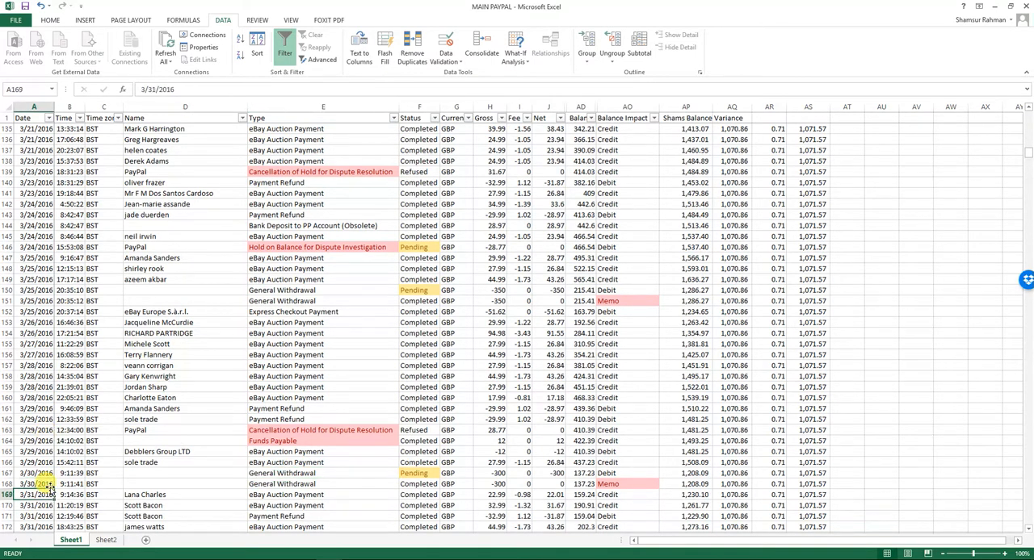
key(Up)
key(Up)
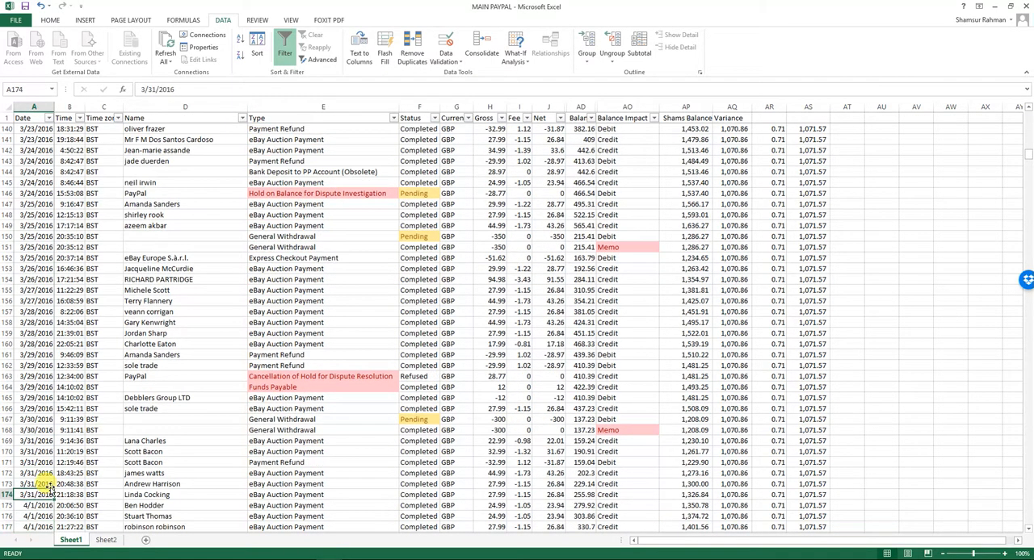
Check the running balance of the last 31 March transaction against the Bank Reconciliation workbook's 31-Mar-16 Paypal main bank statement figure.
key(Right)
key(Right)
key(Right)
key(Right)
key(Right)
key(Right)
key(Right)
key(Right)
key(Right)
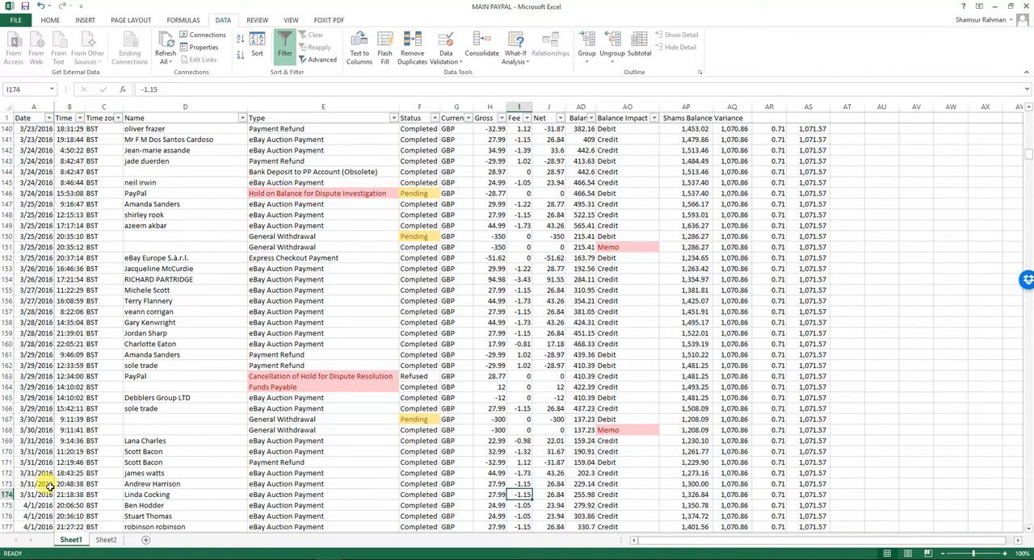
key(Right)
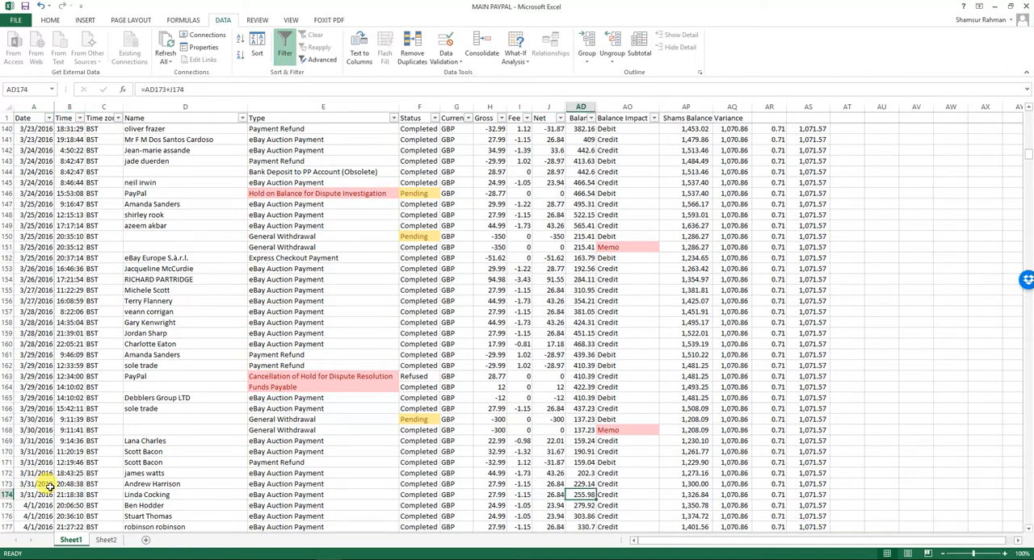
key(alt+Tab)
key(alt+Tab)
key(alt+shift+Tab)
key(Right)
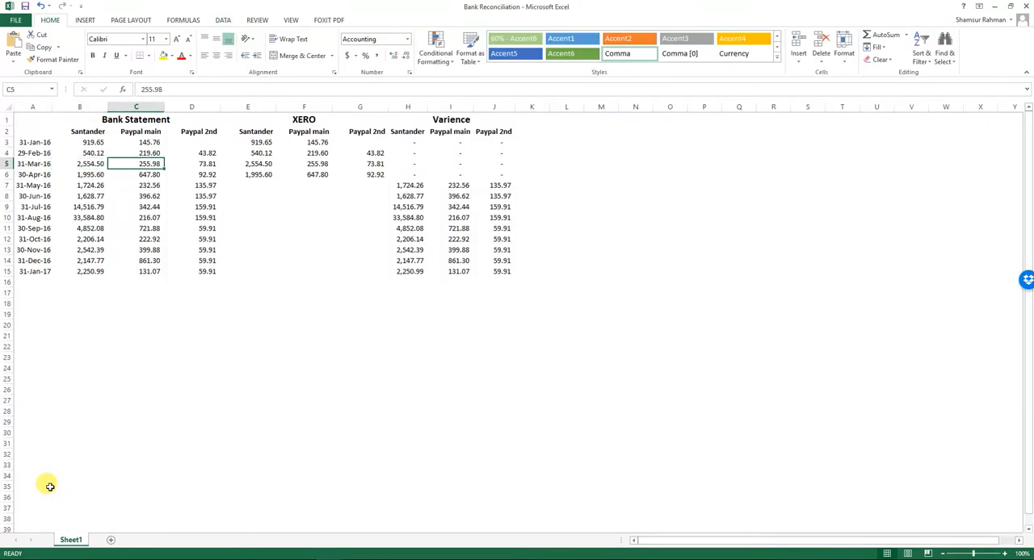
Run Xero's Bank Reconciliation Summary in Chrome for the Top Labels Online account as at 31 Mar 2016.
key(alt+Tab)
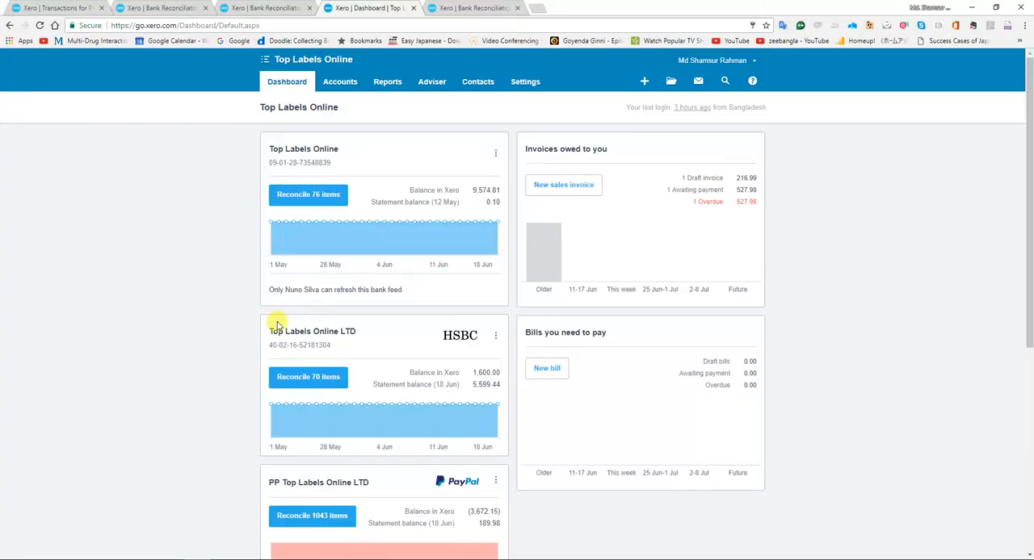
click(466, 7)
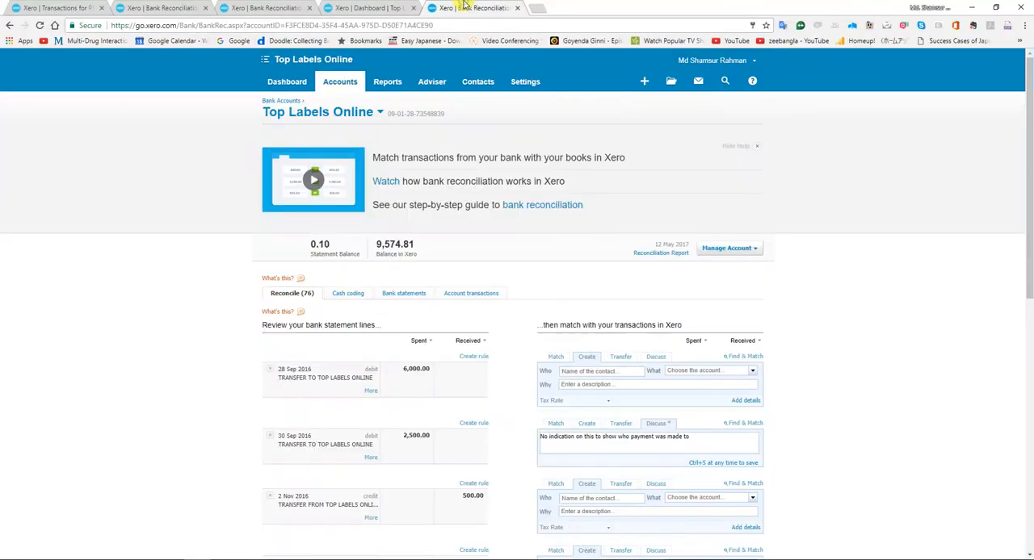
click(361, 7)
click(279, 7)
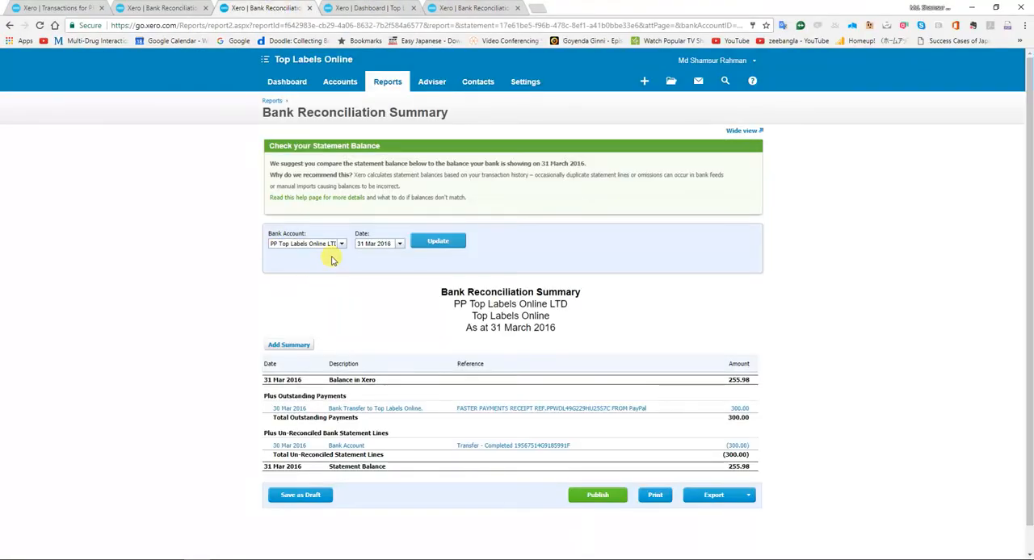
click(341, 245)
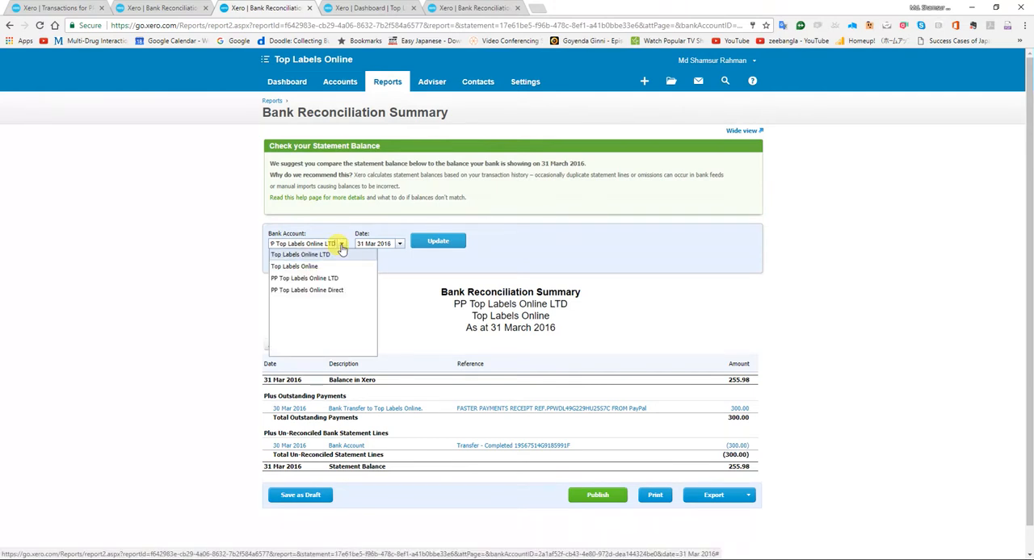
click(327, 267)
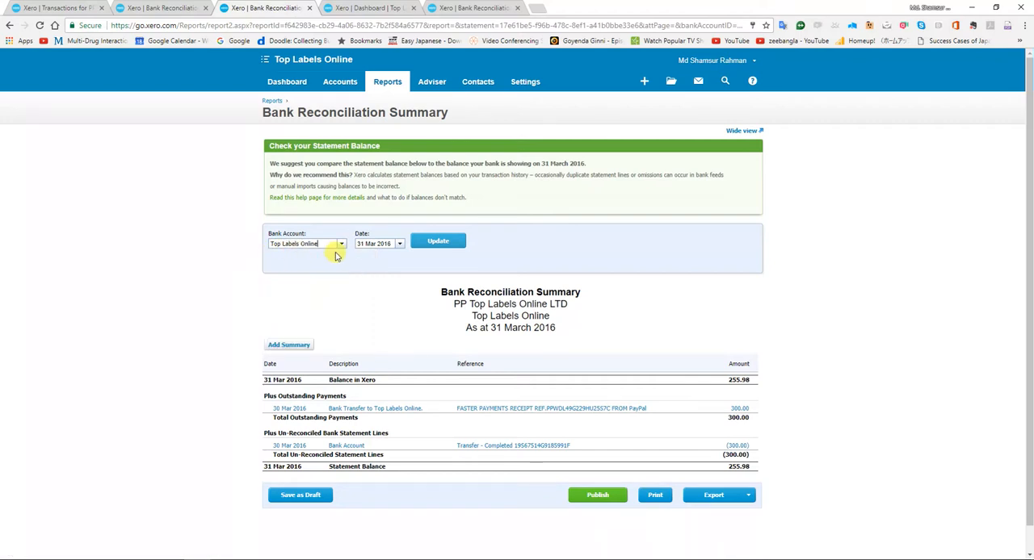
click(436, 240)
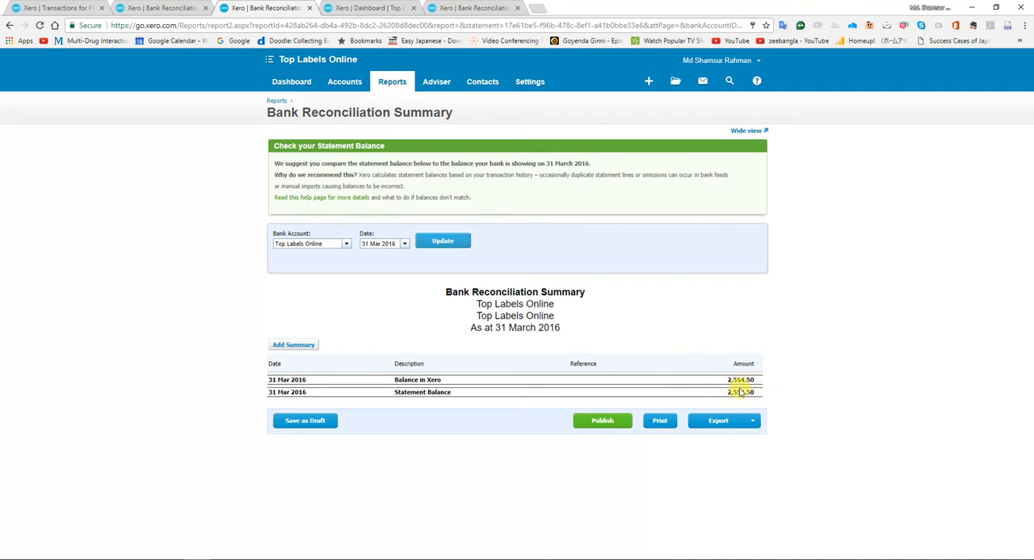
Compare the summary's Xero balance with the Bank Reconciliation workbook's 31-Mar-16 Santander figure under XERO.
key(alt+Tab)
key(alt+Tab)
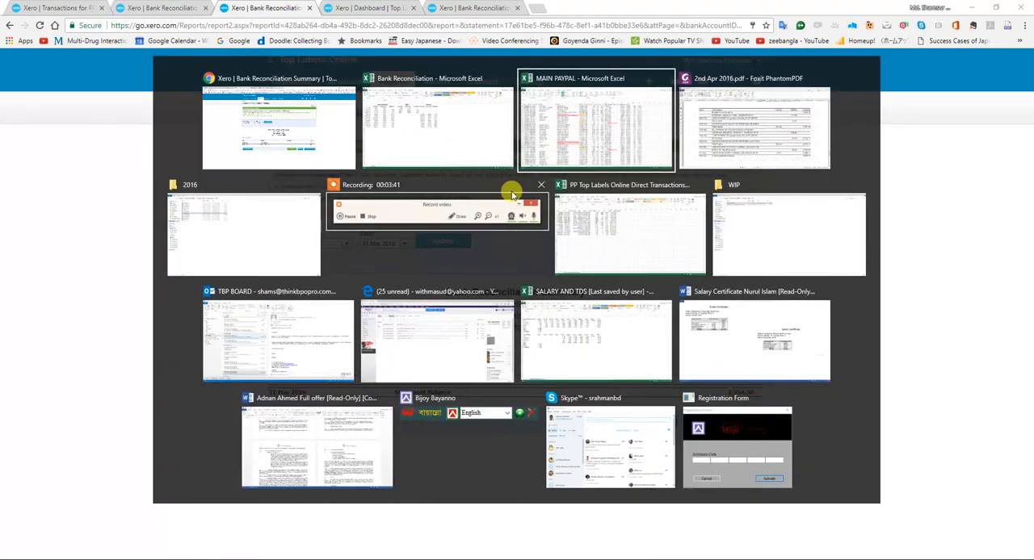
click(490, 164)
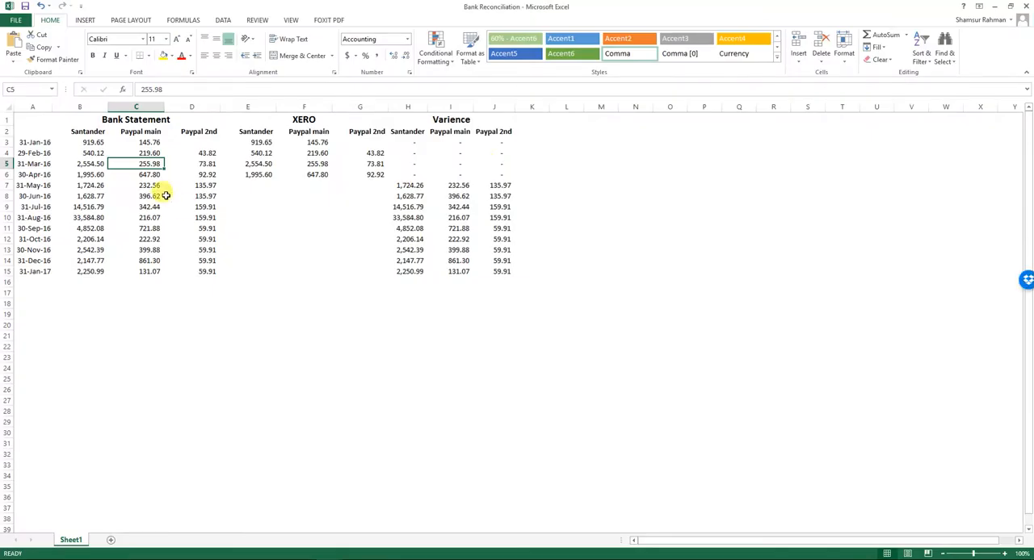
key(Right)
key(Right)
key(alt+Tab)
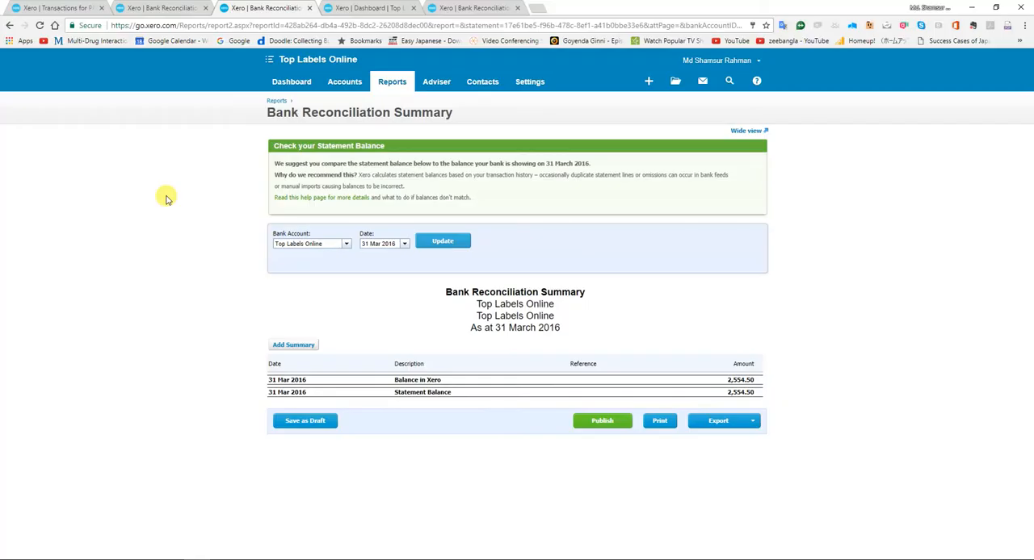
key(alt+Tab)
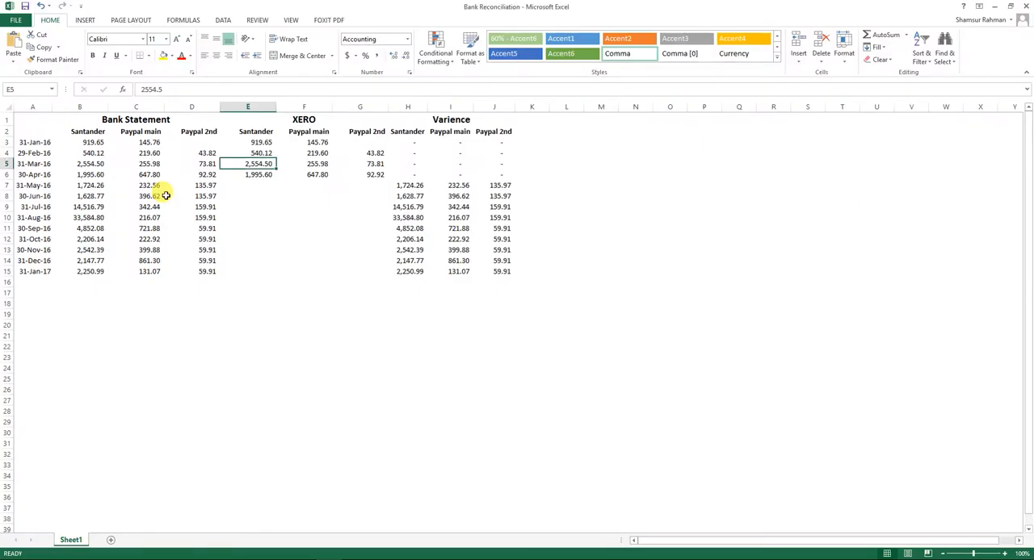
Check the 31-Mar-16 Santander bank statement figure against its Xero figure and variance in the sheet.
key(Left)
key(Left)
key(Left)
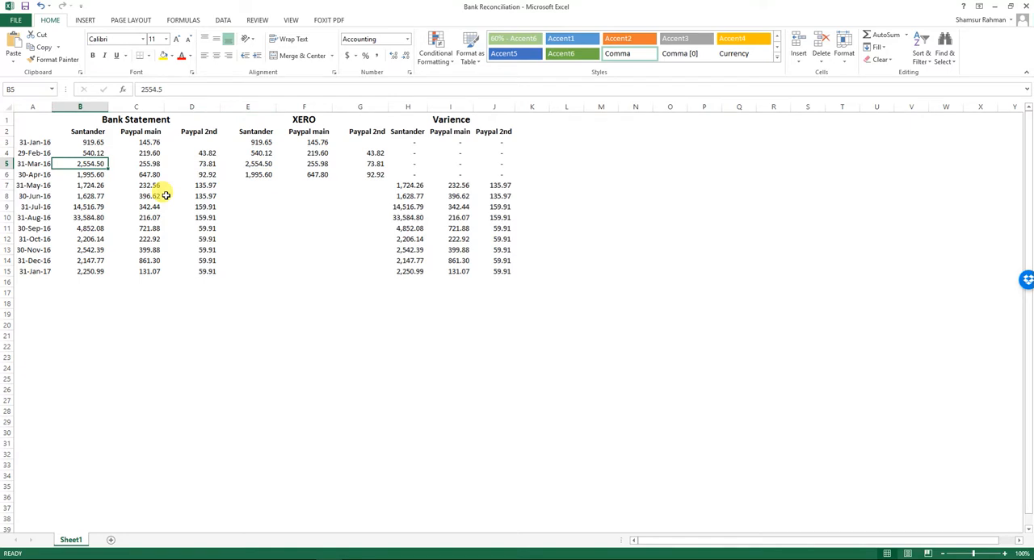
key(Right)
key(Right)
key(Right)
key(Right)
key(Right)
key(Right)
key(Right)
key(Left)
Run the Xero summary for PP Top Labels Online LTD as at 31 Mar 2016 and compare its balance with the sheet's Paypal main figure.
key(alt+Tab)
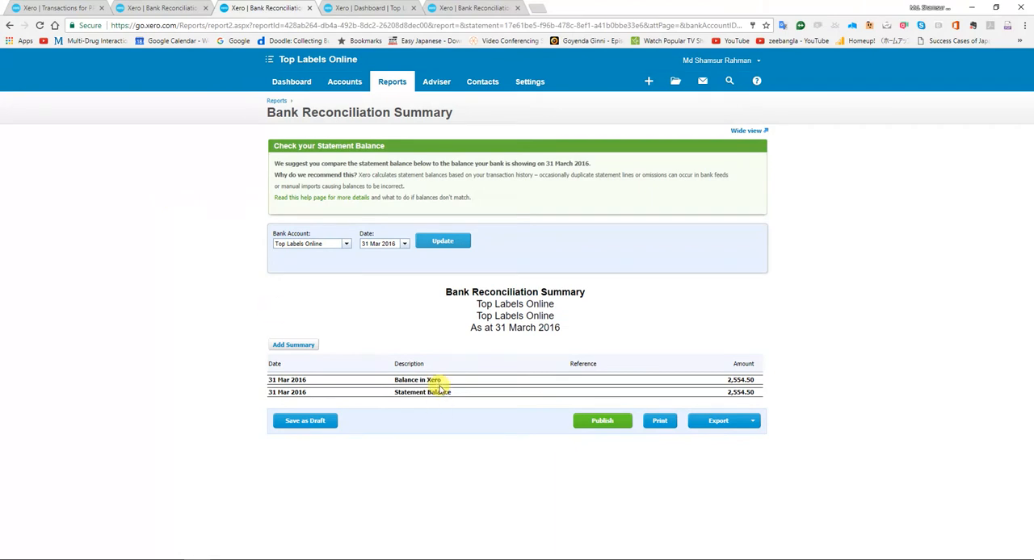
click(345, 243)
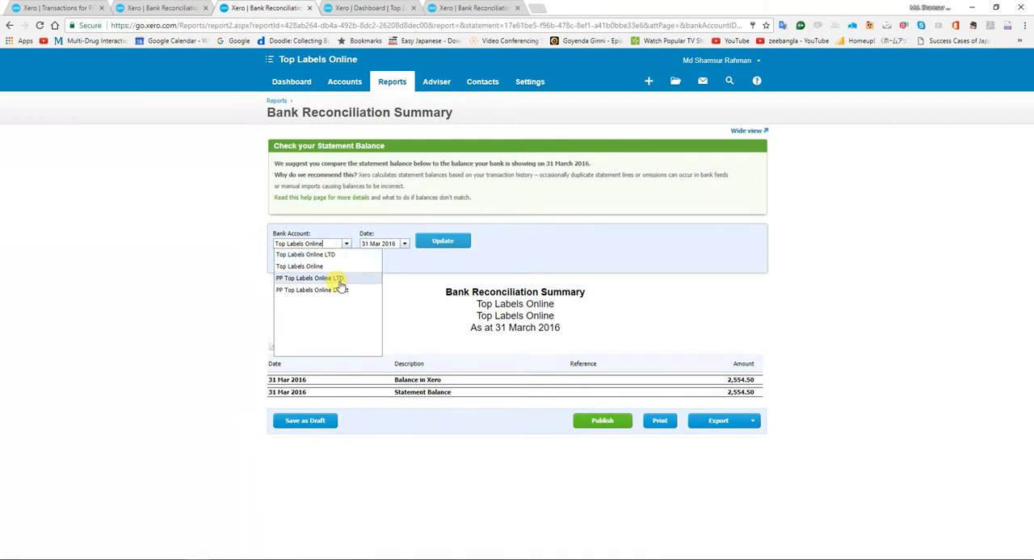
click(339, 279)
click(440, 246)
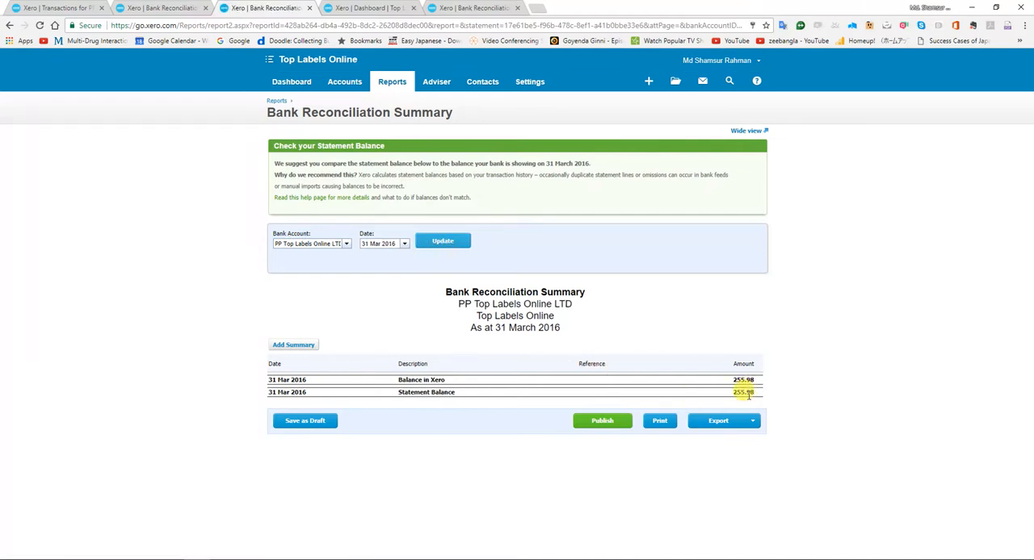
key(alt+Tab)
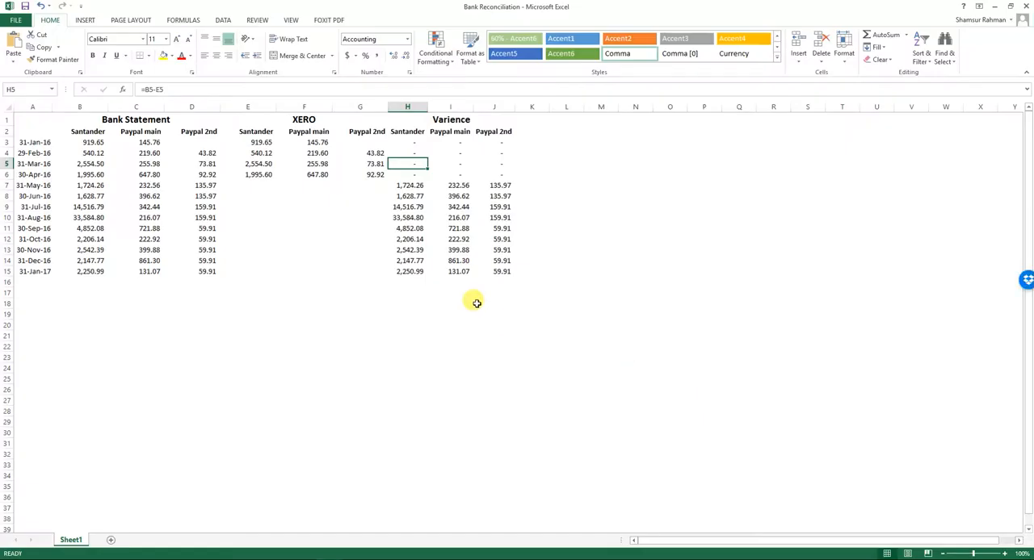
key(Left)
key(Left)
key(Left)
key(Left)
key(Left)
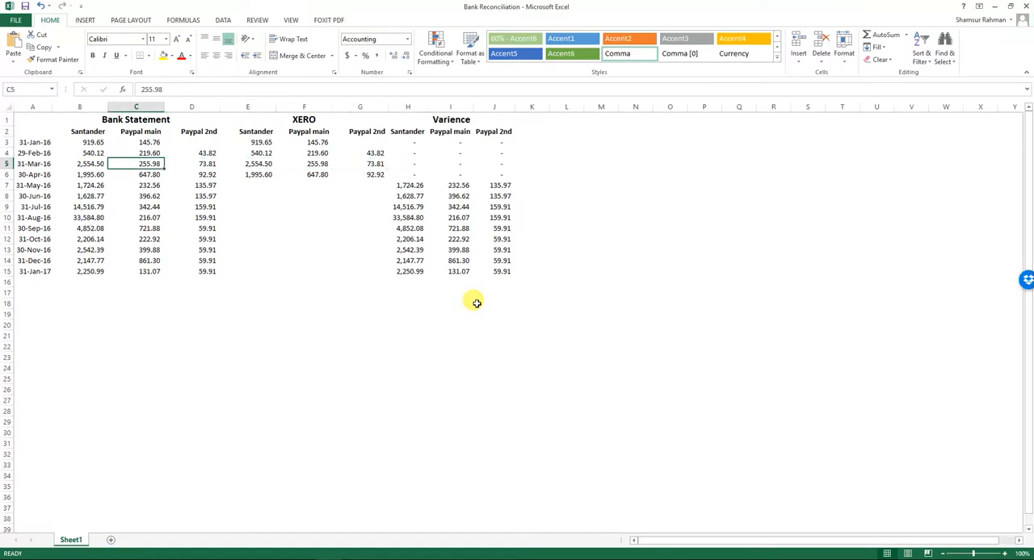
Run the Xero summary for PP Top Labels Online Direct and compare it with the sheet's 31-Mar-16 Paypal 2nd bank, Xero and variance figures.
key(alt+Tab)
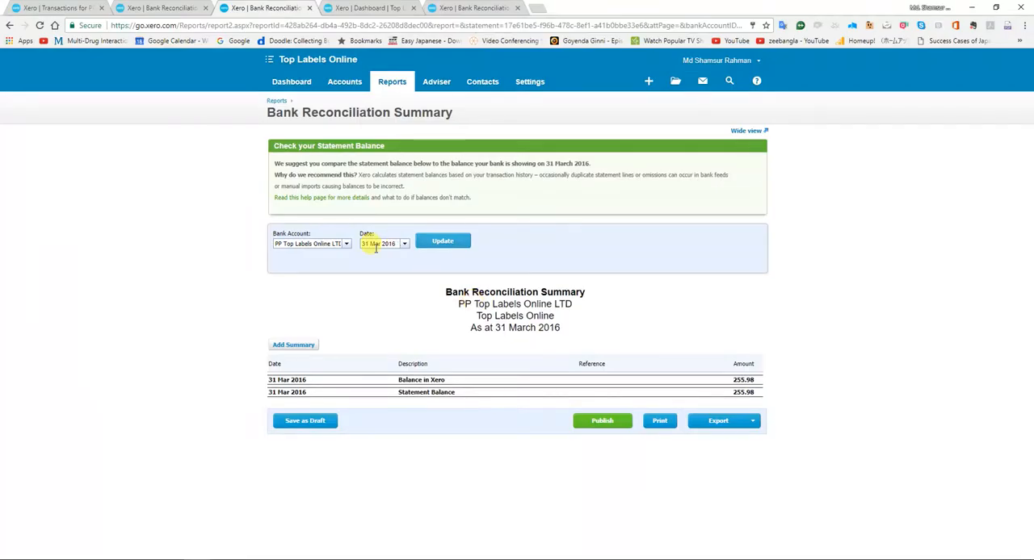
click(342, 243)
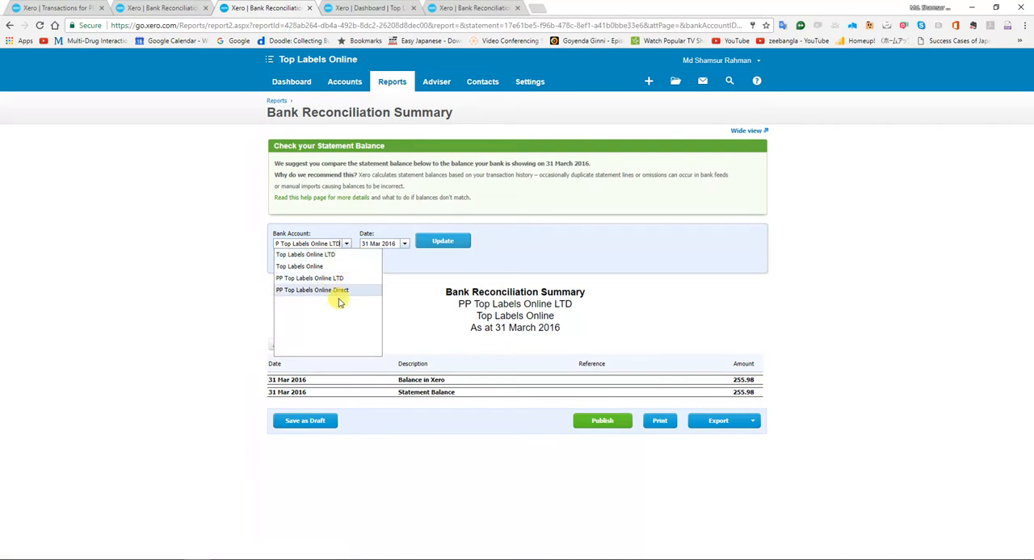
click(338, 291)
click(442, 247)
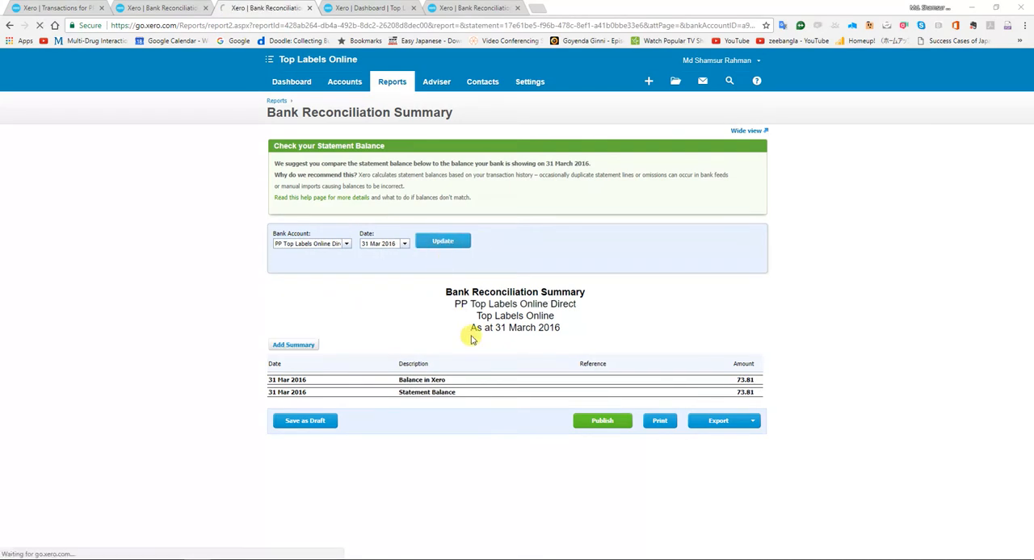
key(alt+Tab)
key(Right)
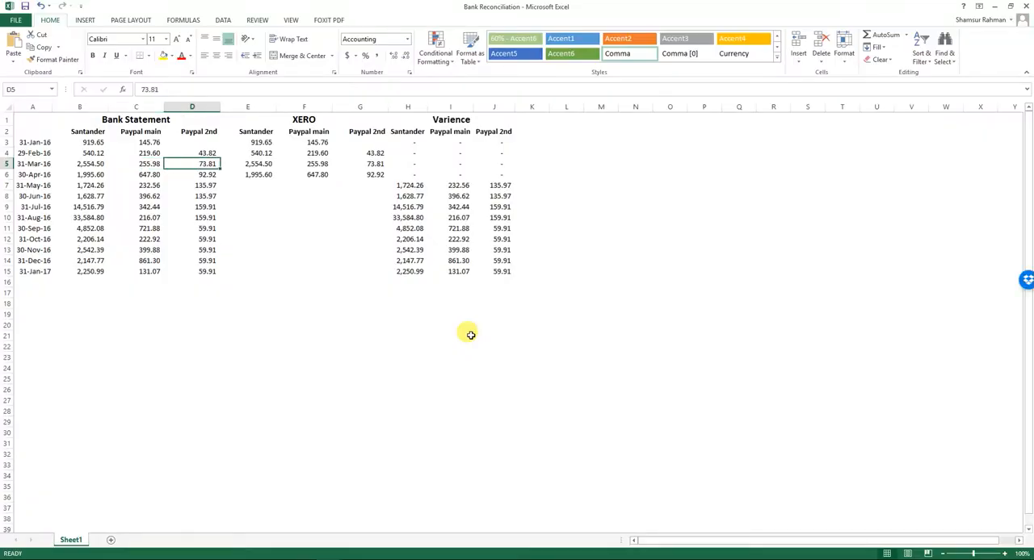
key(Right)
key(Right)
key(Right)
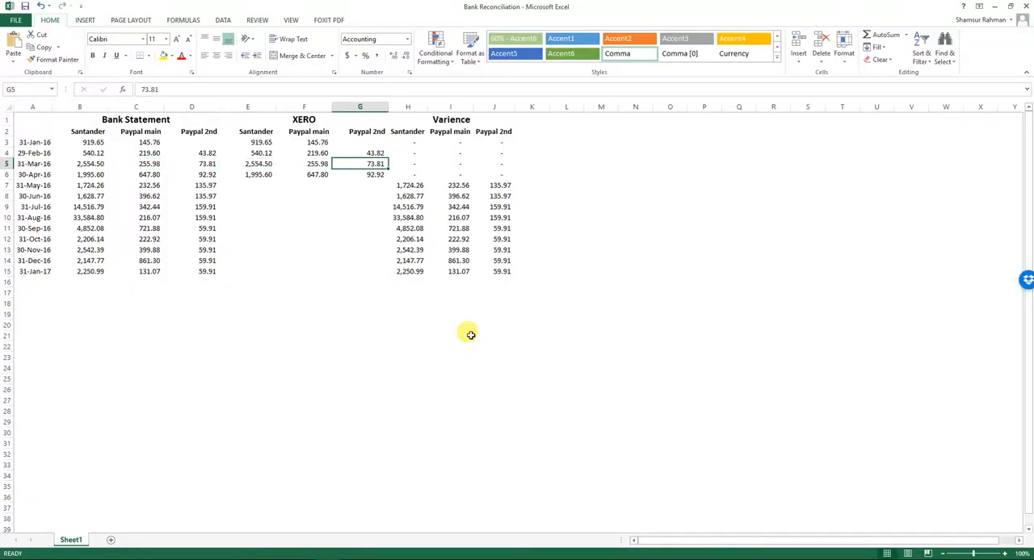
key(Right)
Examine the 30-Apr-16 row across the bank statement, Xero and variance columns, ending on the 31-May-16 row.
key(Right)
key(Right)
key(Down)
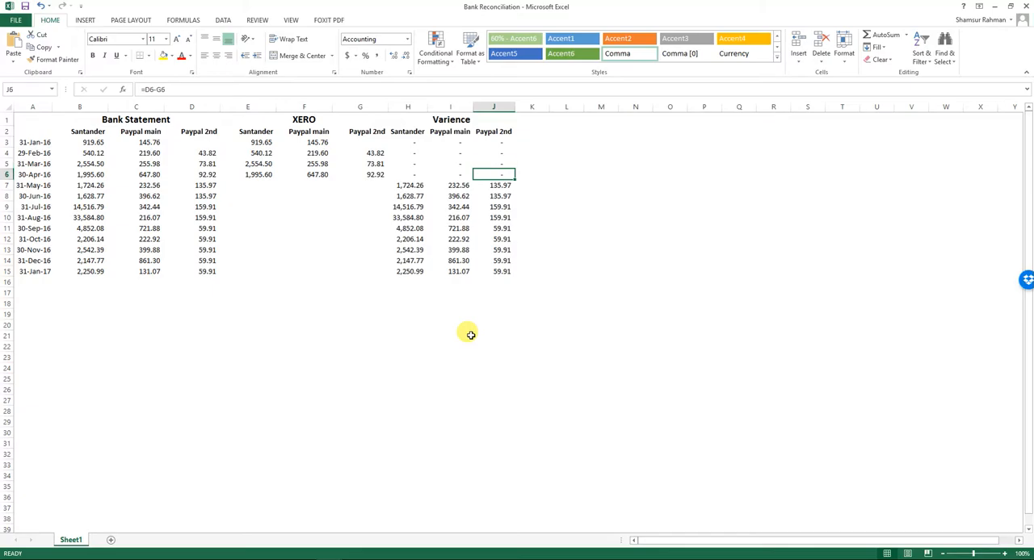
key(alt+Tab)
Switch to Xero and run the Bank Reconciliation Summary for PP Top Labels Online Direct as at 31 May 2016.
key(alt+Tab)
key(Left)
key(Left)
key(Left)
key(Left)
key(Left)
key(Left)
key(Left)
key(Left)
key(Right)
key(Right)
key(Right)
key(Right)
key(Right)
key(Right)
key(Right)
key(Down)
key(Left)
key(Left)
key(Left)
key(Left)
key(Left)
key(Left)
key(alt+Tab)
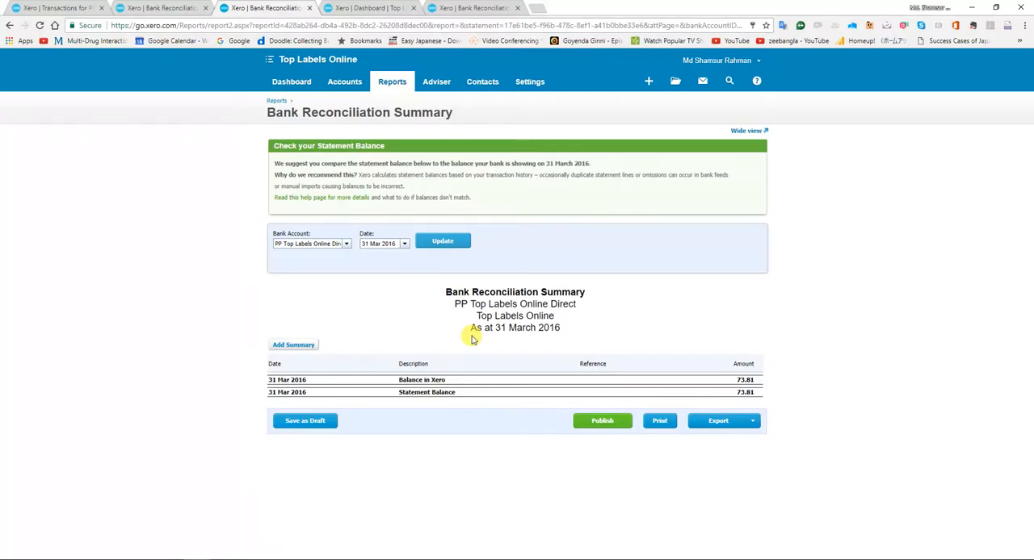
click(404, 243)
click(453, 260)
click(454, 258)
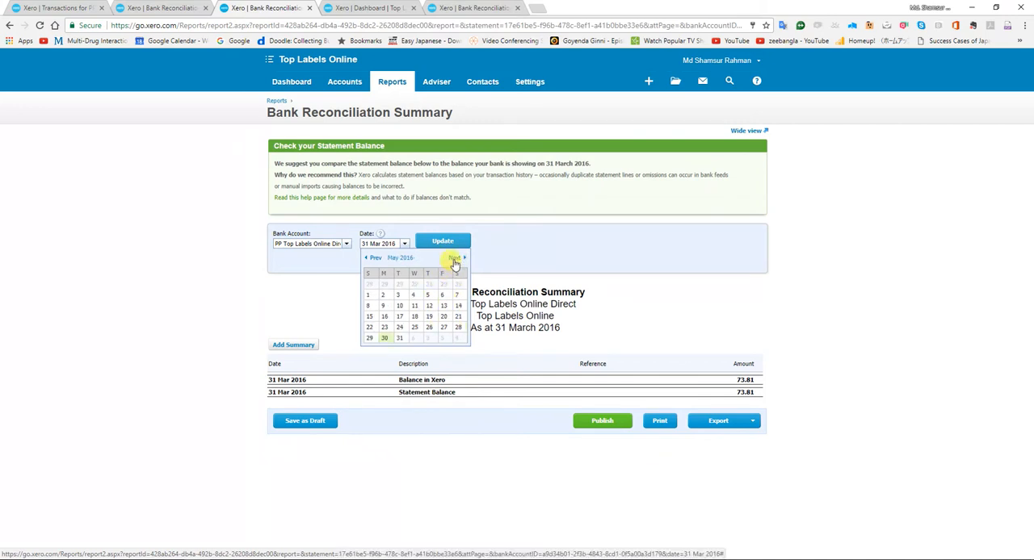
click(399, 327)
click(443, 246)
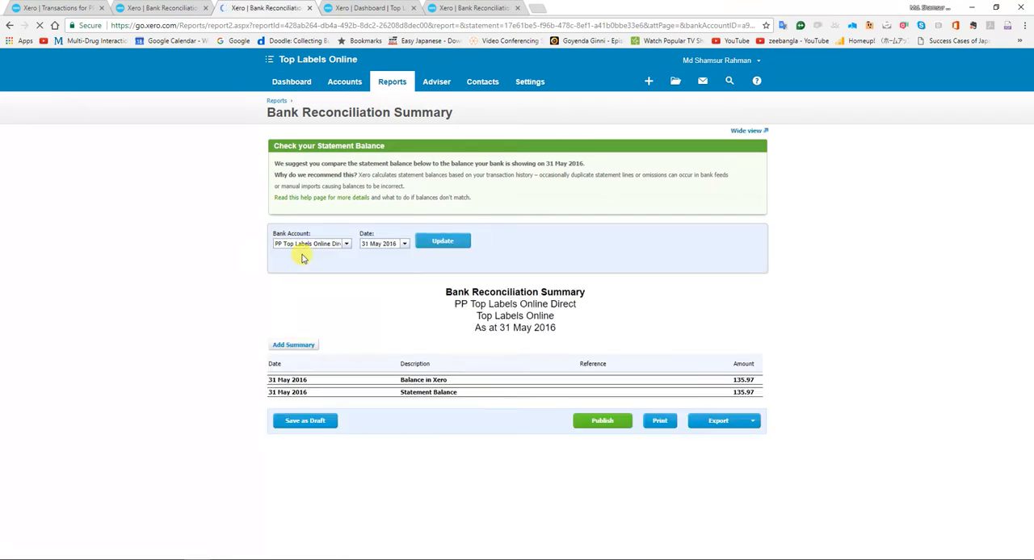
Switch to the Bank Reconciliation workbook and enter 135.97 as the Xero Paypal 2nd balance in the 30-Jun-16 row.
key(alt+Tab)
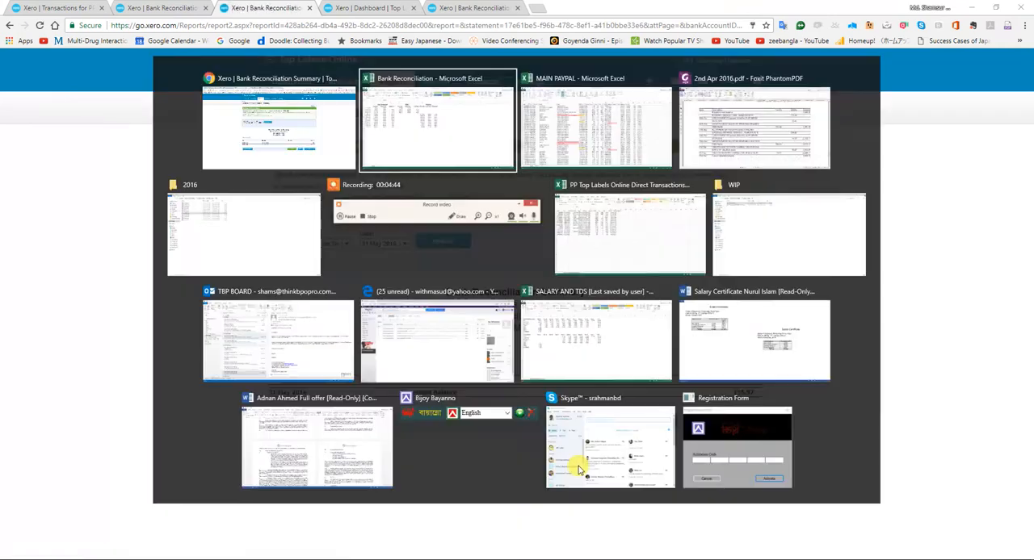
key(Down)
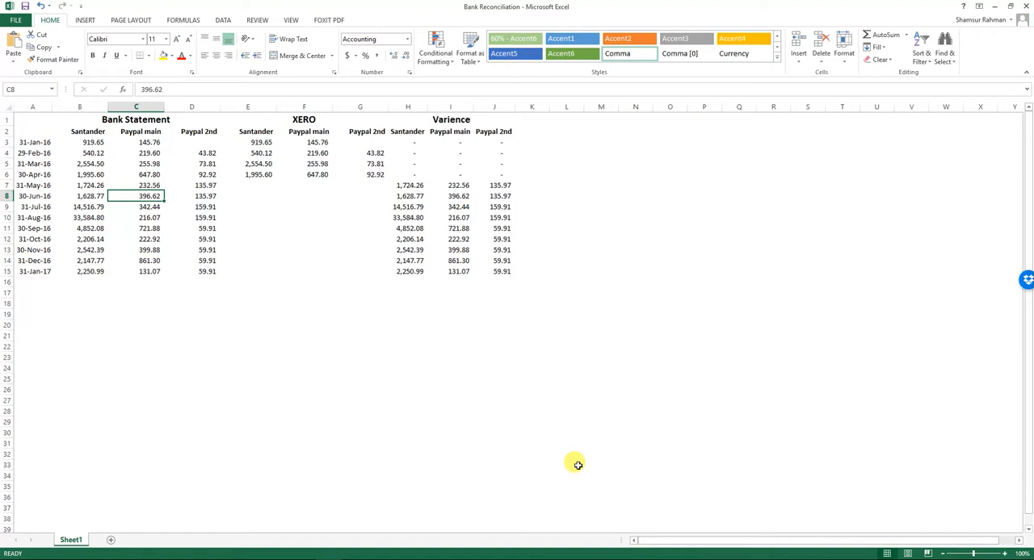
key(Right)
key(Right)
key(Right)
key(Right)
text(135.97)
key(Return)
key(Up)
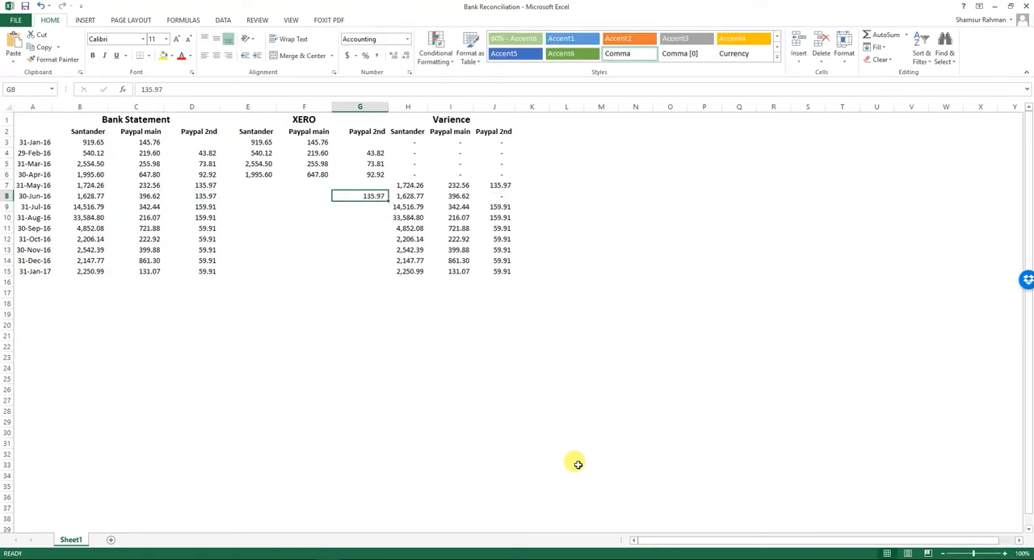
Run the Xero summary for the Top Labels Online account as at 31 May 2016 and return to the Excel workbook.
key(alt+Tab)
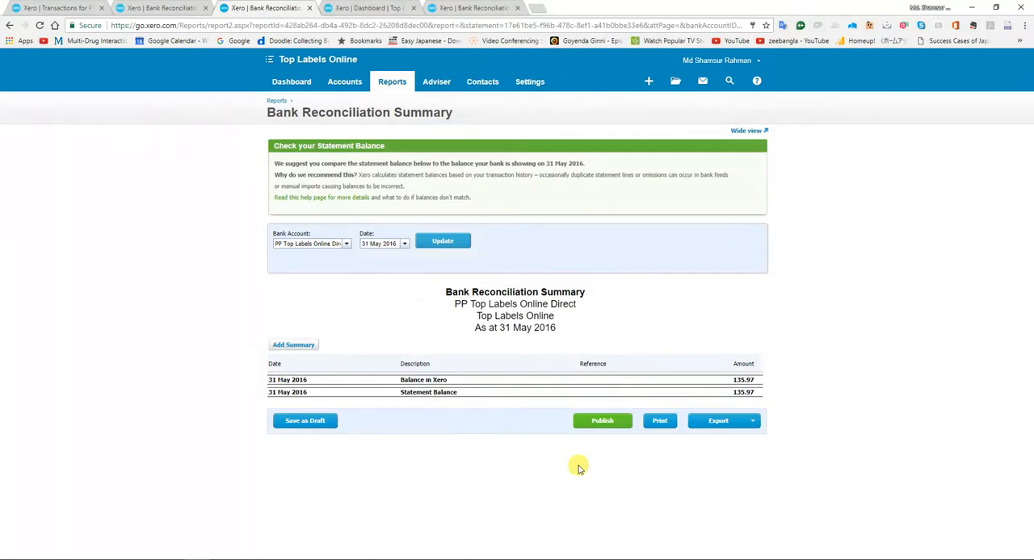
click(344, 243)
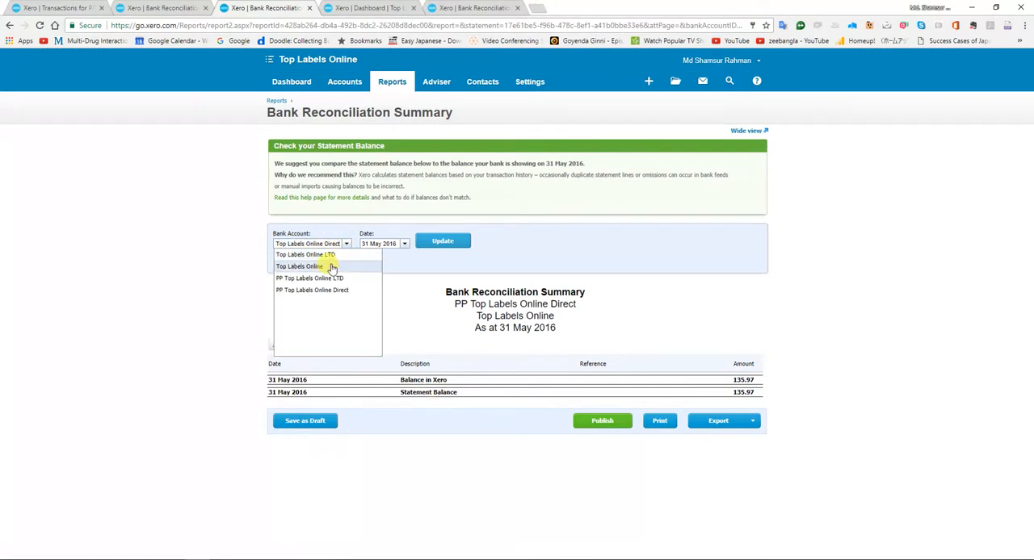
click(331, 267)
click(436, 248)
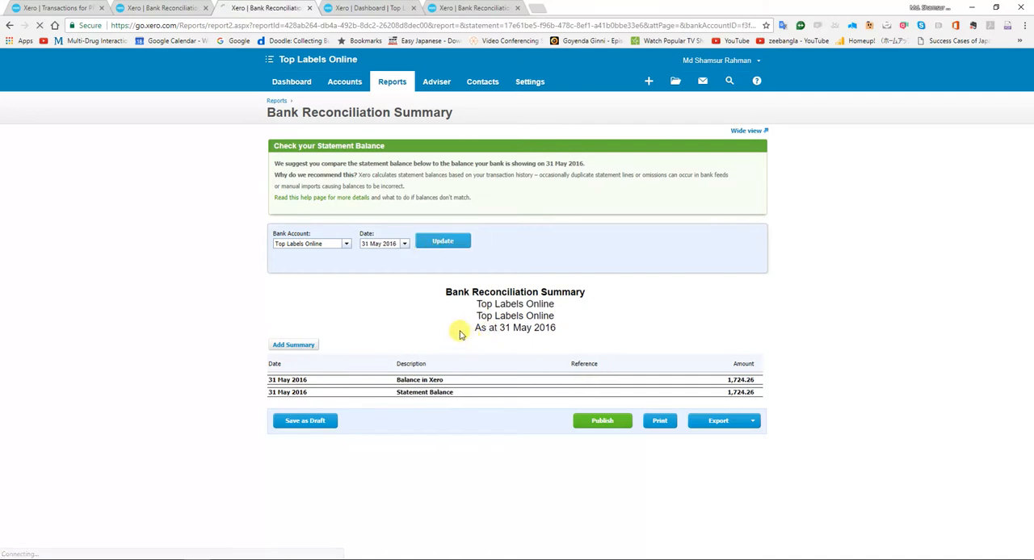
key(alt+Tab)
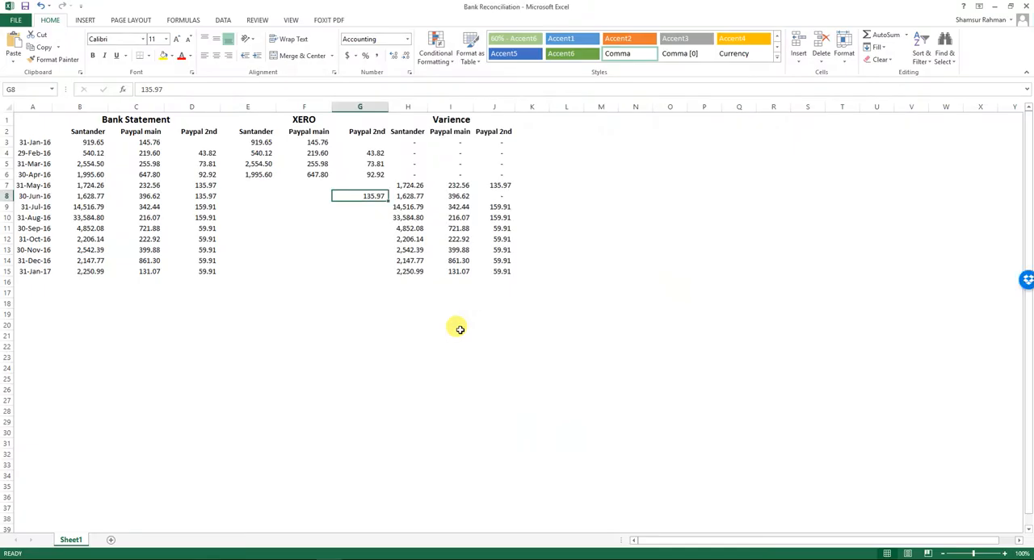
text(1724.26)
key(Return)
key(Up)
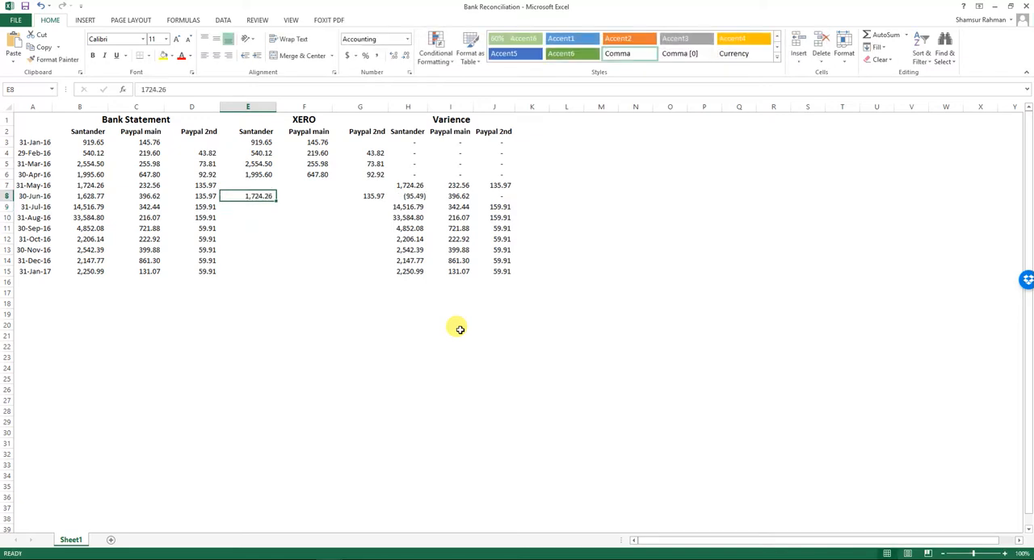
key(Delete)
Enter 1,724.26 as the Xero Santander balance in the 31-May-16 row.
key(Up)
text(172)
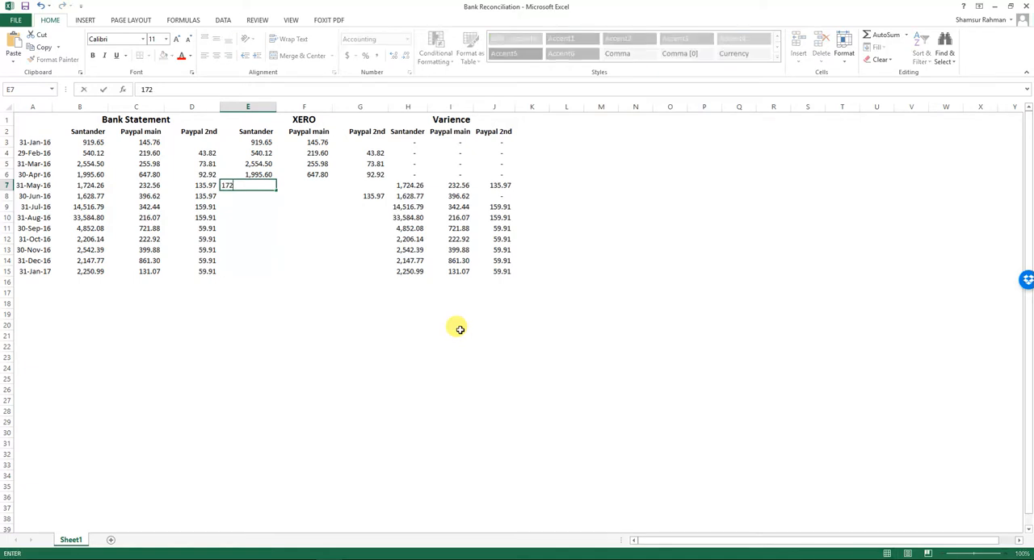
key(Return)
key(Up)
key(Right)
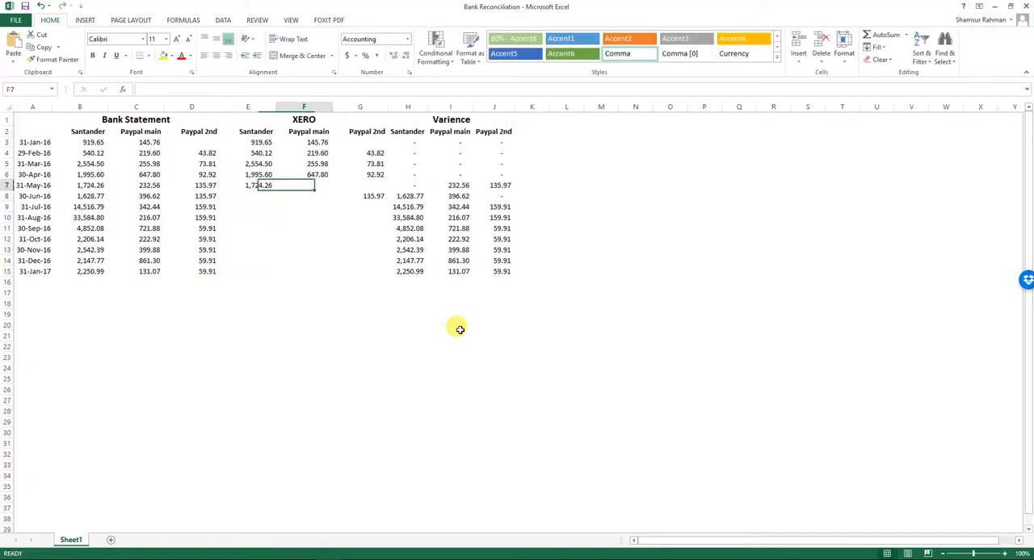
Switch to Xero and run the reconciliation summary for PP Top Labels Online LTD as at 31 May 2016.
key(alt+Tab)
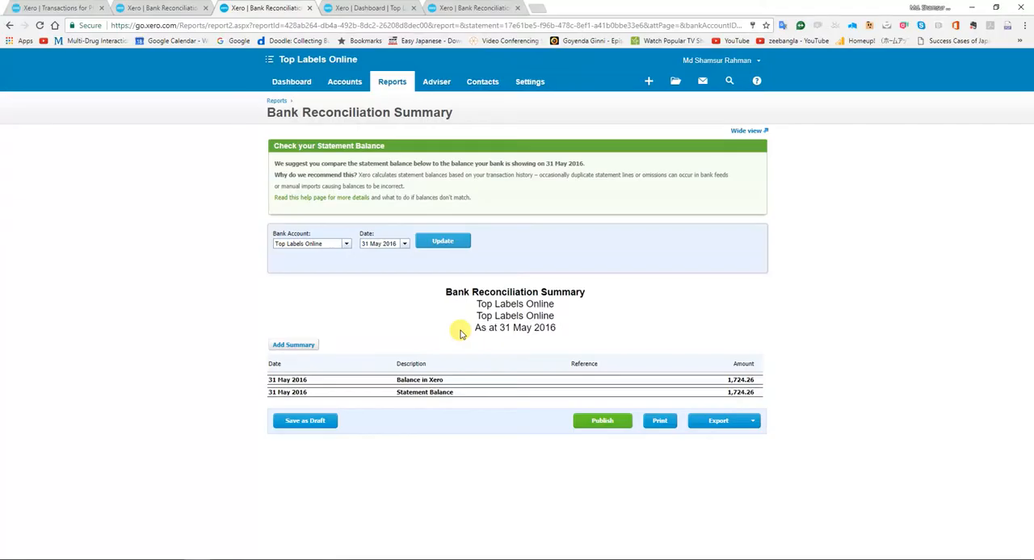
click(347, 245)
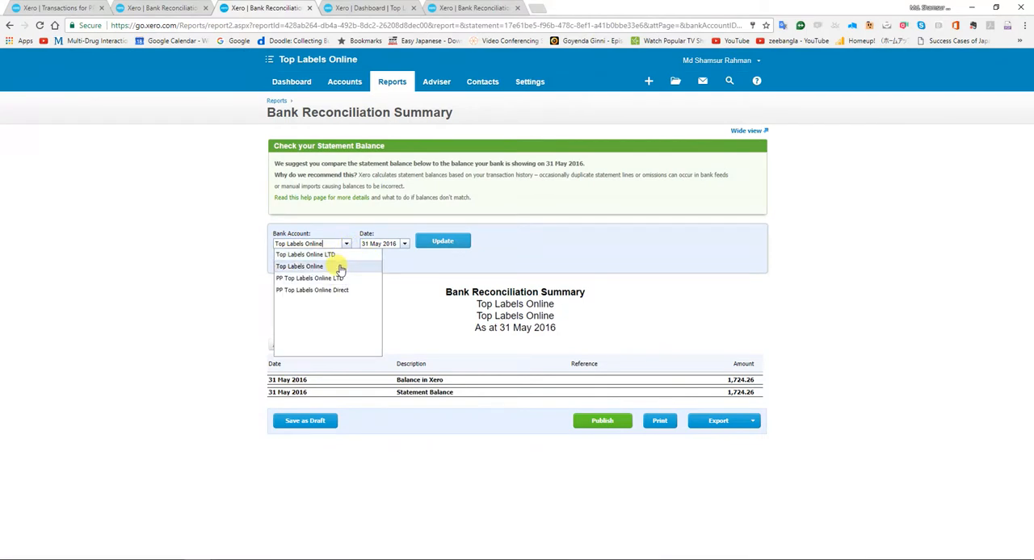
click(329, 278)
click(444, 243)
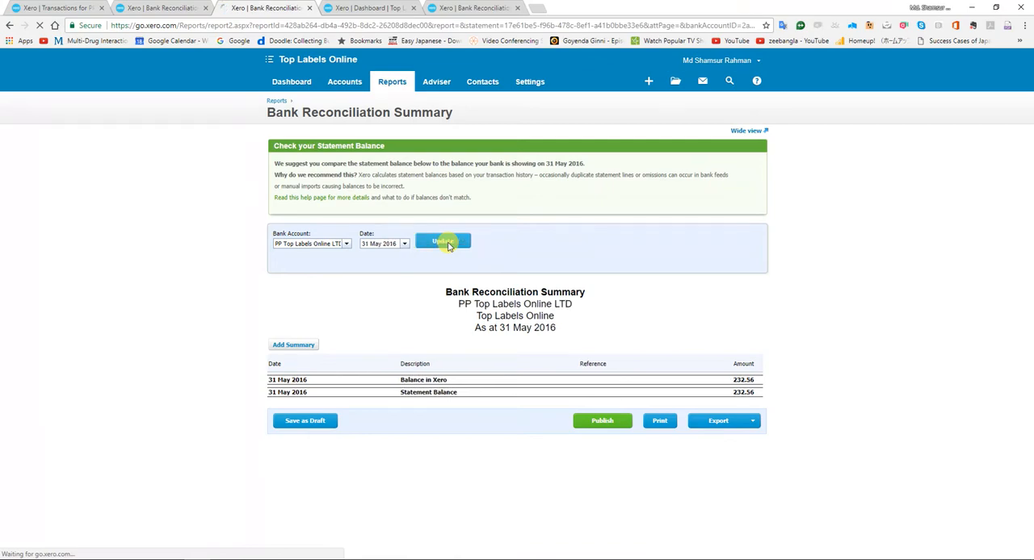
Back in the Excel workbook, enter 232.56 as the Xero Paypal main balance in the 31-May-16 row.
key(alt+Tab)
text(232.)
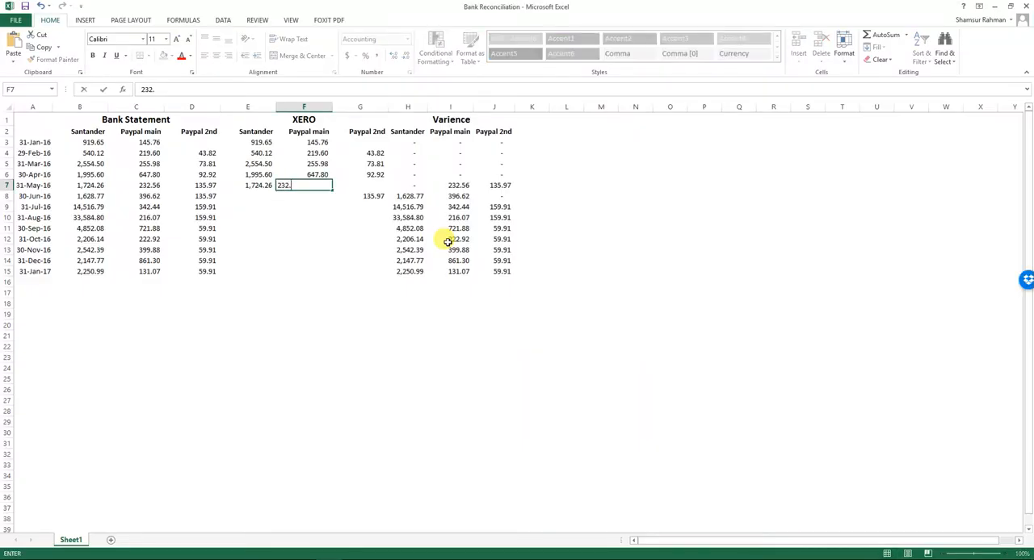
text(56)
key(Return)
key(Up)
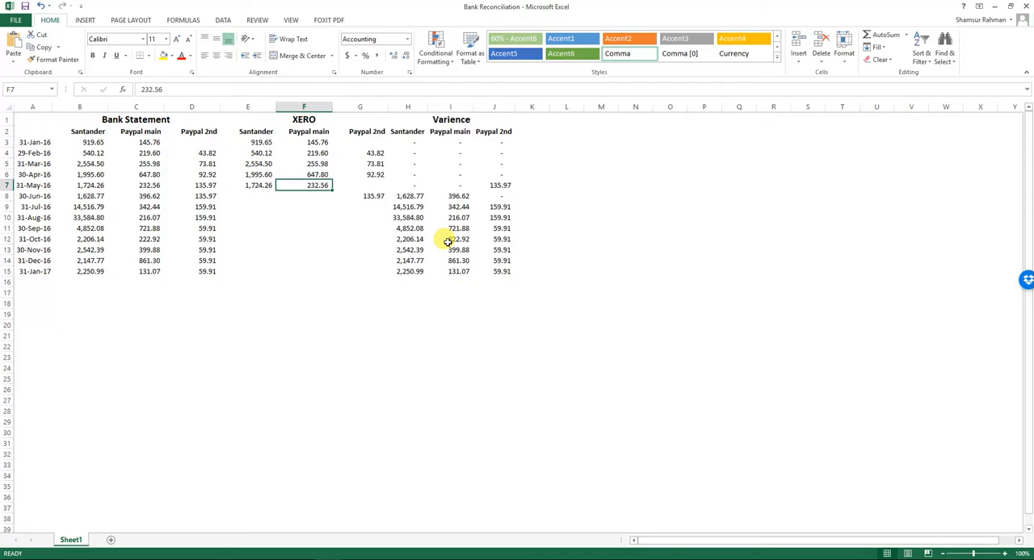
Switch to Xero and rerun the 31 May 2016 reconciliation summary for PP Top Labels Online Direct.
key(alt+Tab)
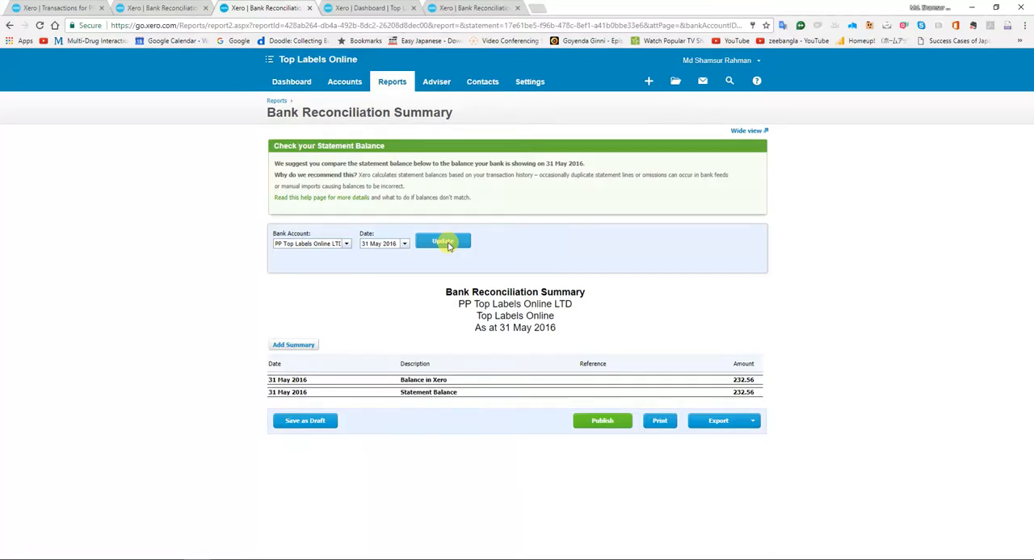
click(344, 244)
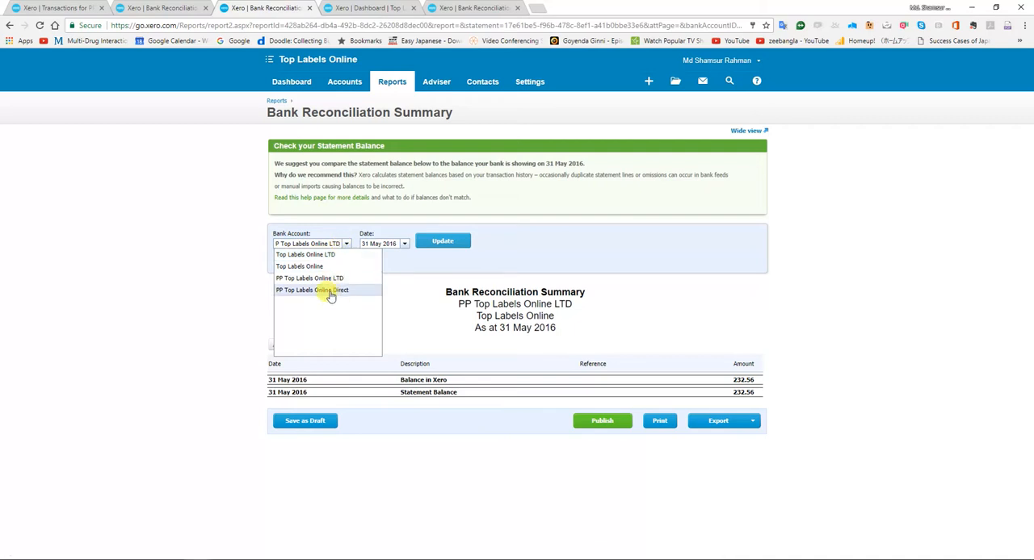
click(329, 292)
click(452, 241)
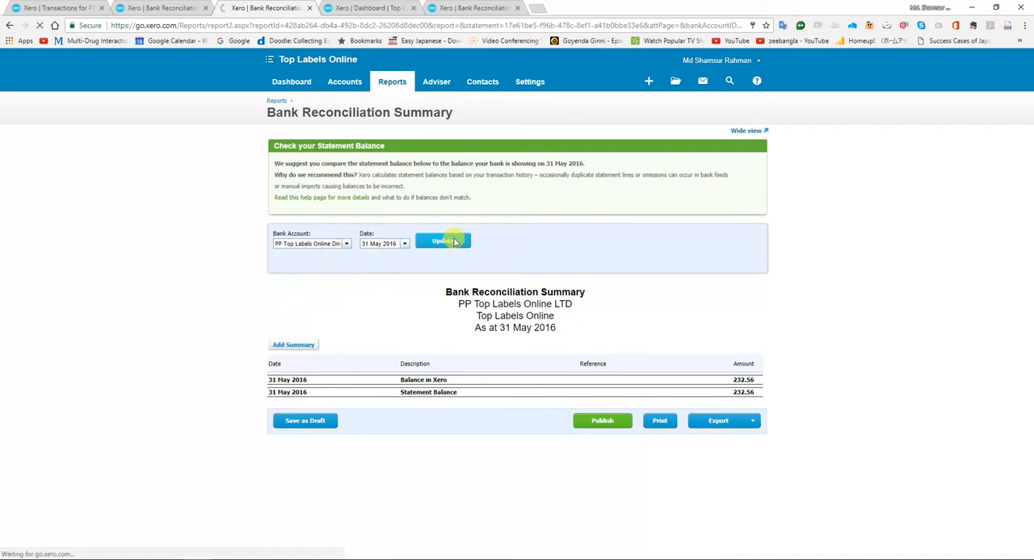
In the workbook's Xero Paypal 2nd column, enter 135.97 for 31-May-16 and clear the misplaced 30-Jun-16 entry.
key(alt+Tab)
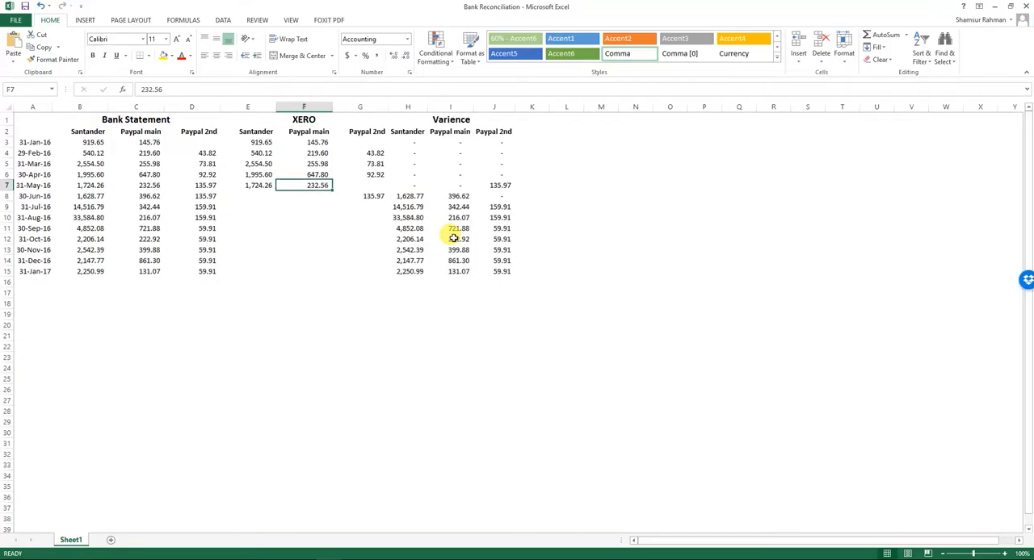
key(Right)
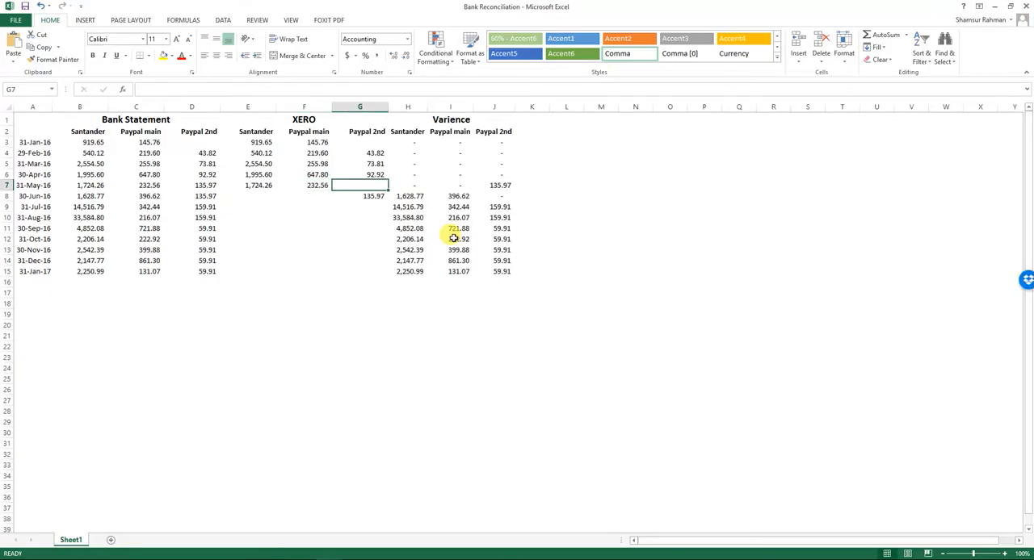
text(135.97)
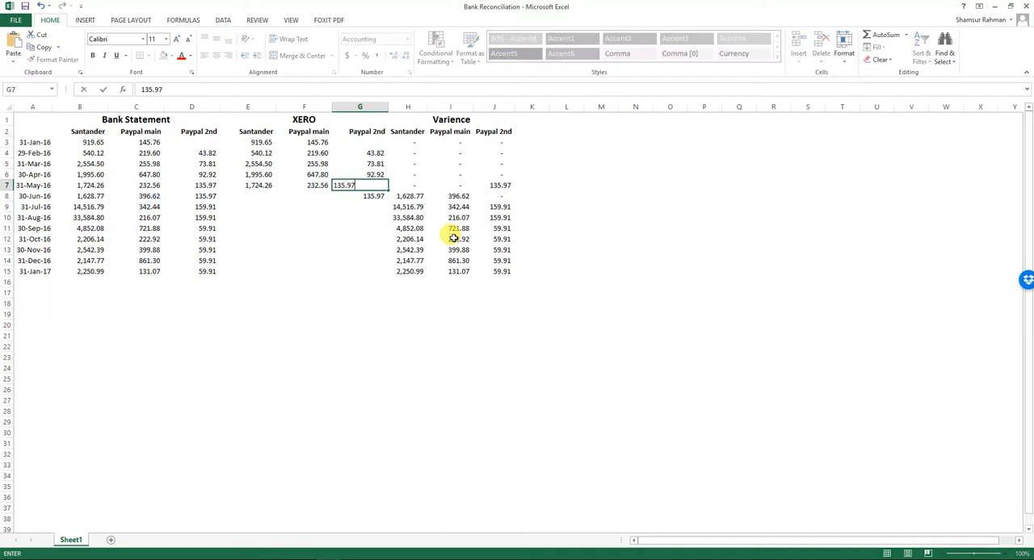
key(Return)
key(Delete)
Examine the 31-May-16 row across the Xero and variance columns.
key(Up)
key(Left)
key(Left)
key(Left)
key(Left)
key(Left)
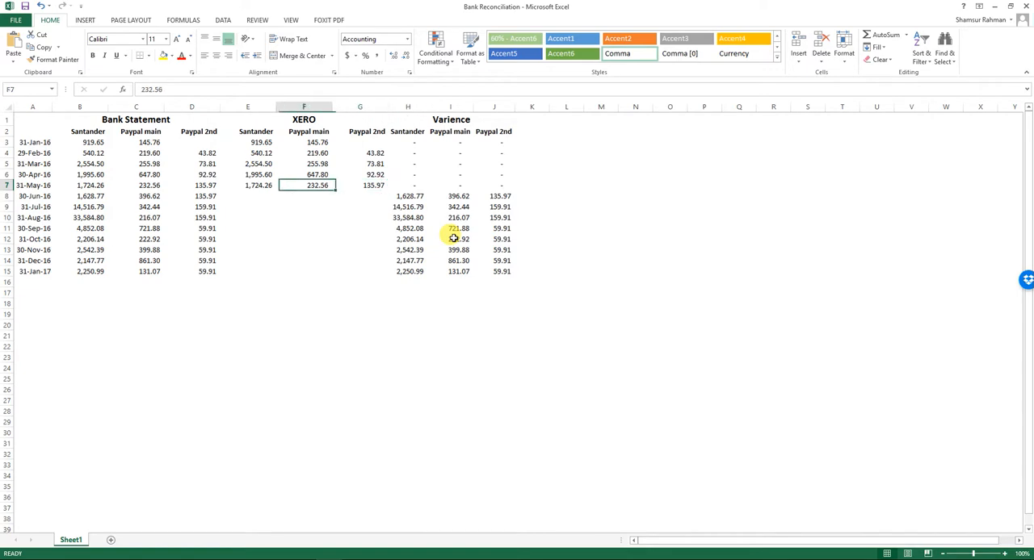
key(Right)
key(Right)
key(Right)
key(Right)
key(Right)
key(Right)
Switch to Xero and run the PP Top Labels Online Direct reconciliation summary as at 30 Jun 2016.
key(alt+Tab)
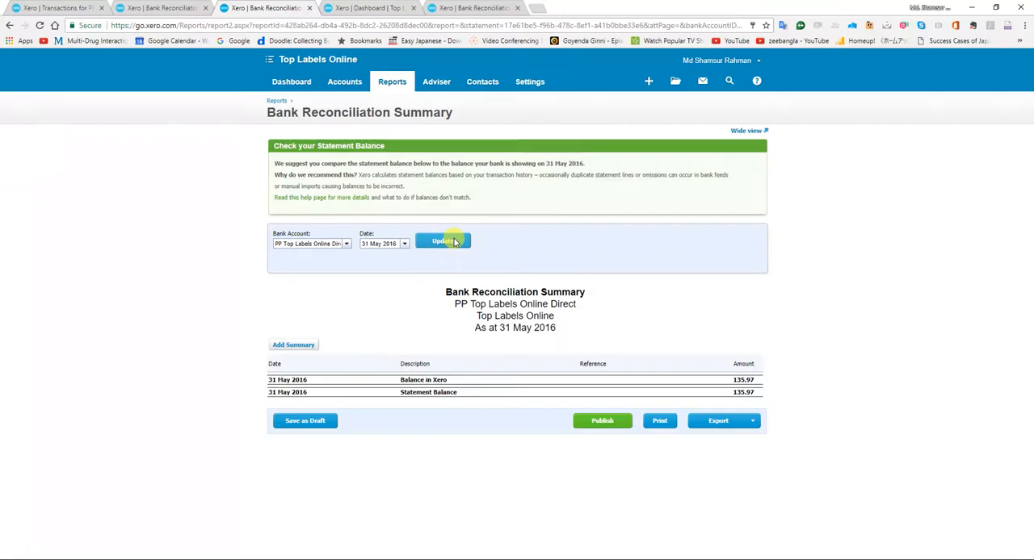
click(406, 244)
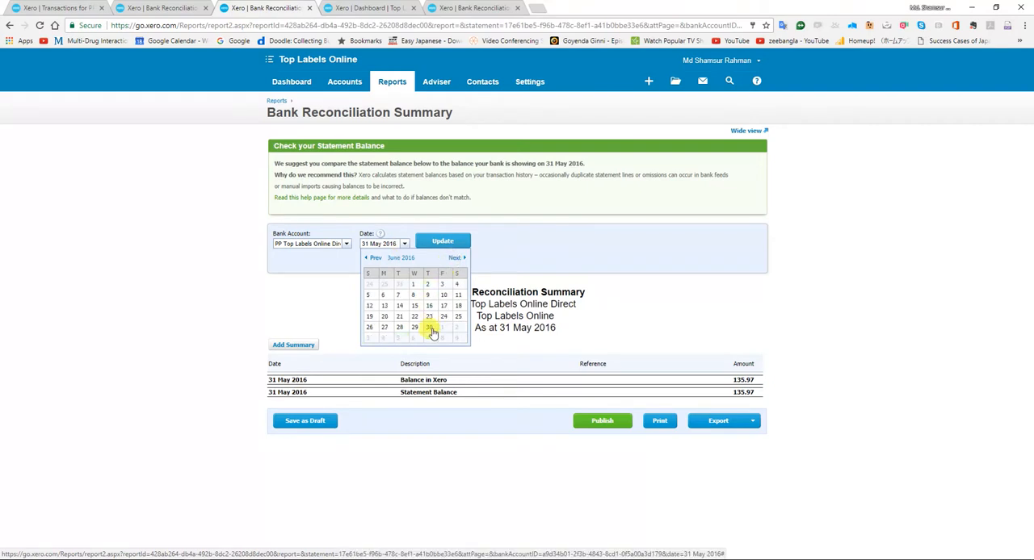
click(428, 327)
click(457, 245)
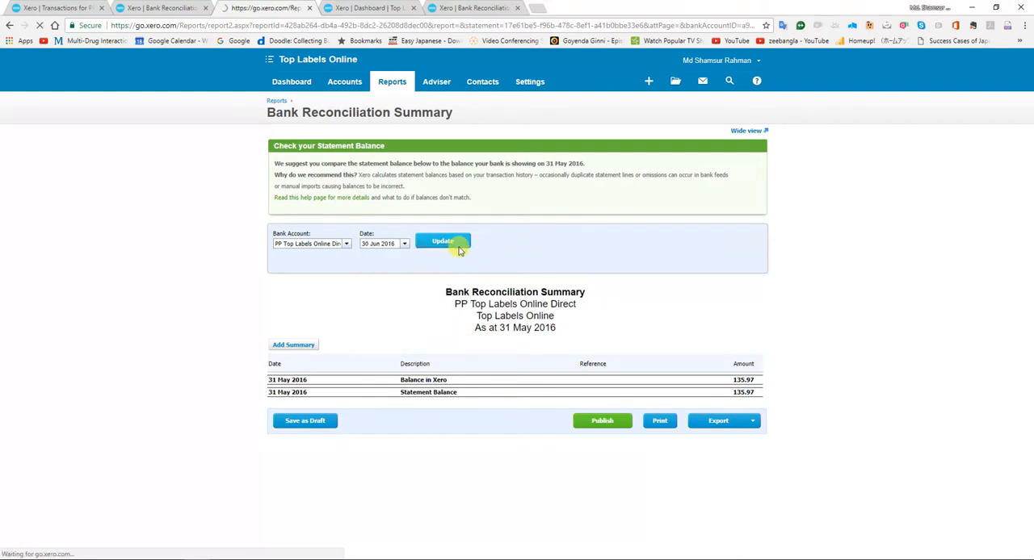
Back in the Excel workbook, enter 135.97 as the 30-Jun-16 Xero Paypal 2nd balance.
key(alt+Tab)
key(Left)
key(Down)
text(135.97)
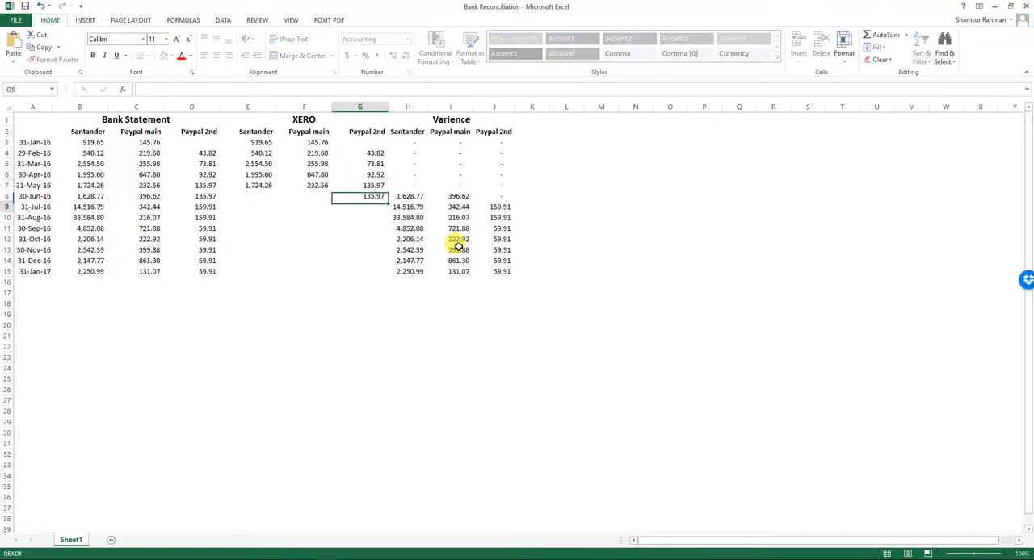
key(Return)
Switch to Xero and run the reconciliation summary for the Top Labels Online account as at 30 Jun 2016.
key(alt+Tab)
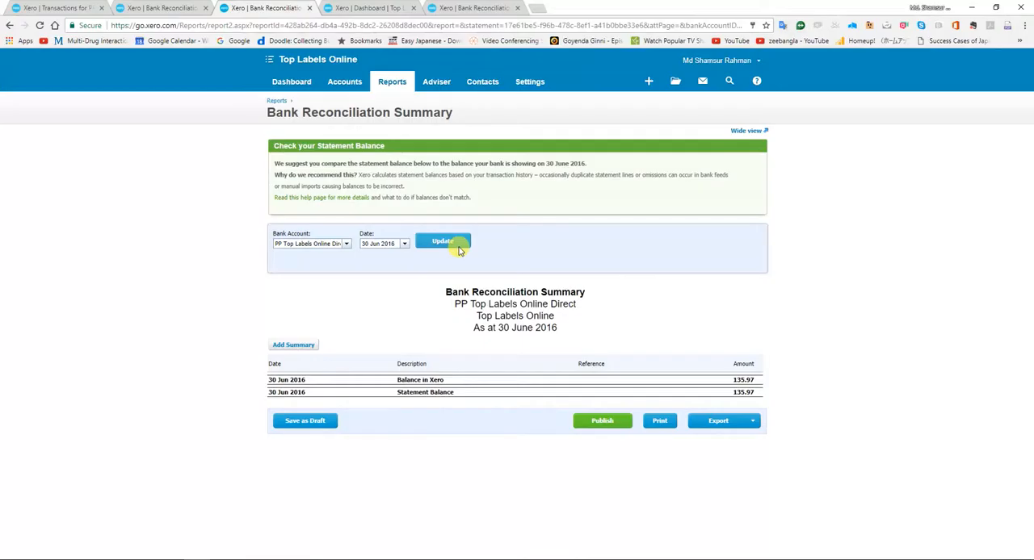
click(341, 244)
click(333, 268)
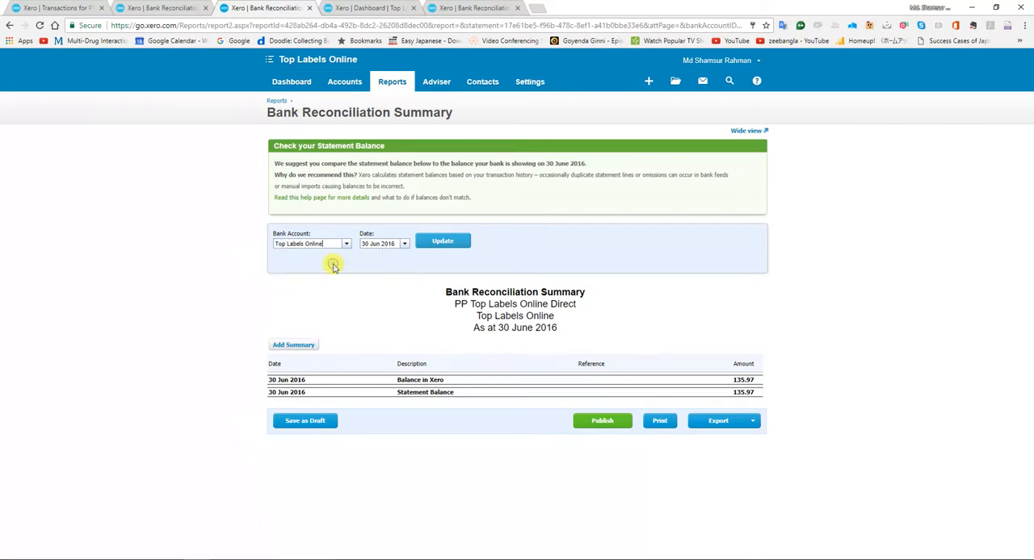
click(450, 248)
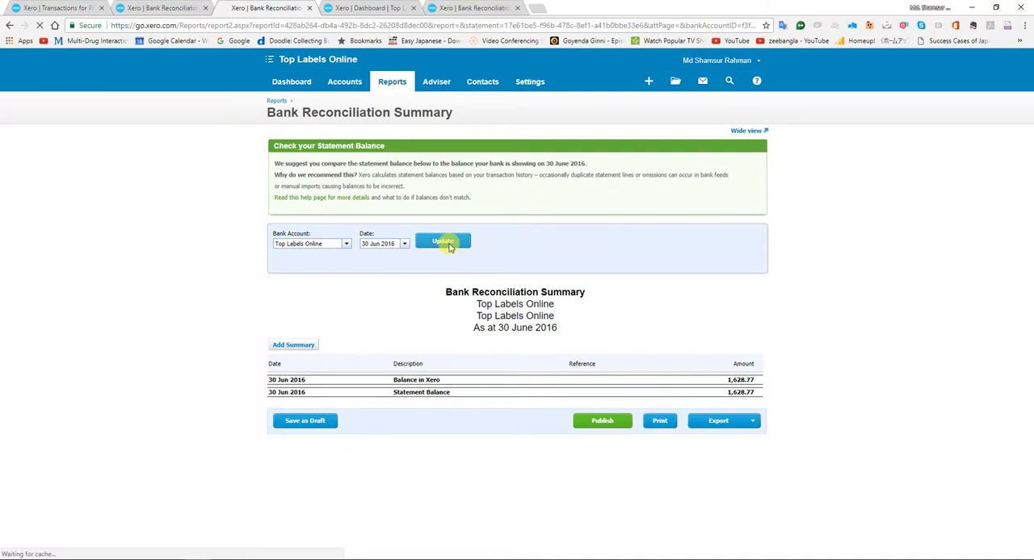
Back in the Excel workbook, enter 1628.77 as the 30-Jun-16 Xero Santander balance.
key(alt+Tab)
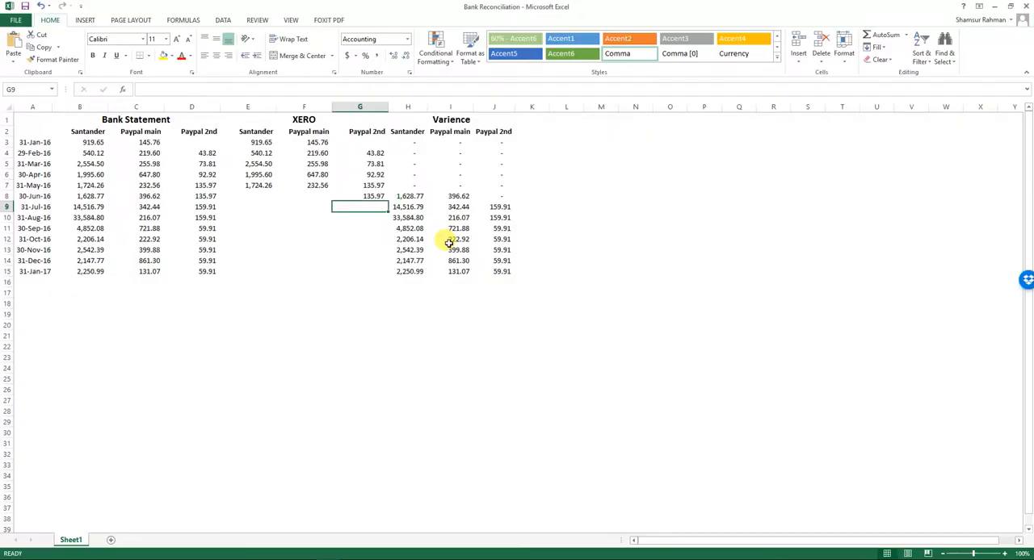
key(Left)
key(Left)
key(Up)
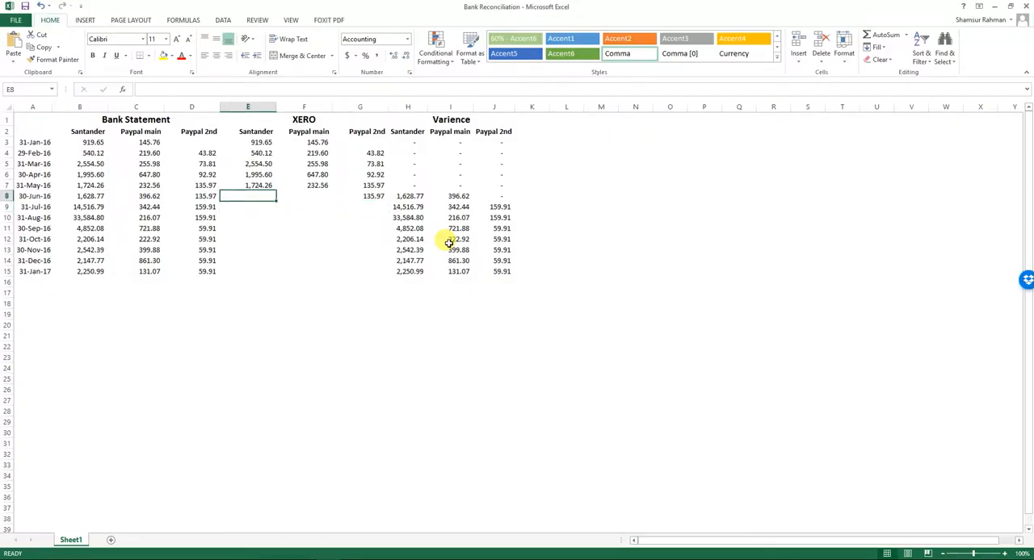
text(1,6)
text(28.)
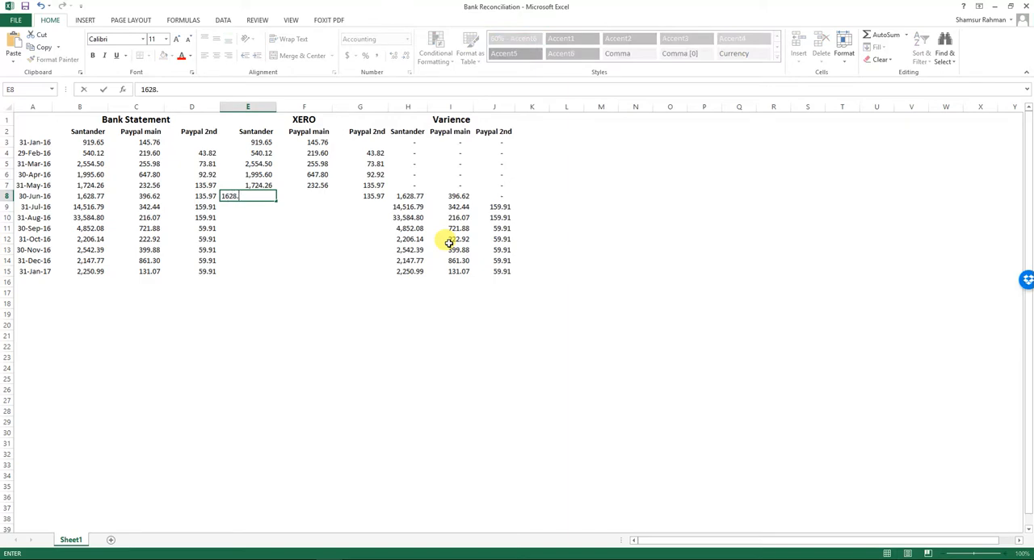
text(77)
key(Return)
Switch to Xero and run the PP Top Labels Online LTD reconciliation summary as at 30 Jun 2016.
key(alt+Tab)
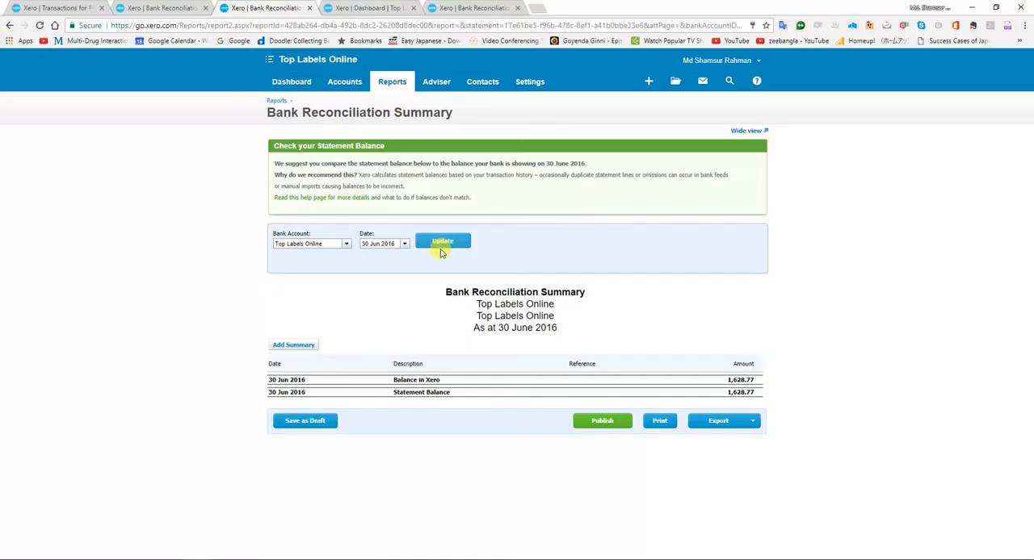
click(347, 243)
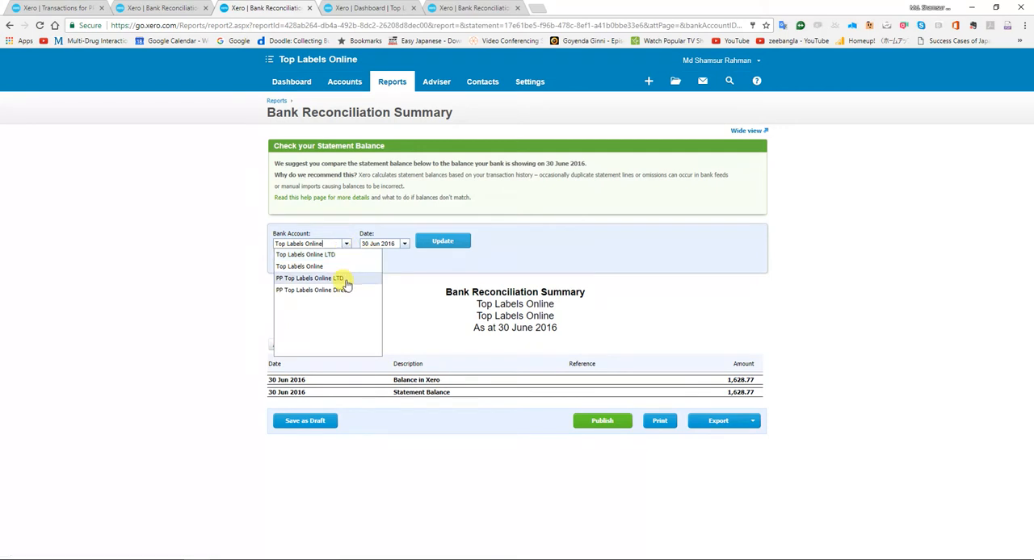
click(344, 279)
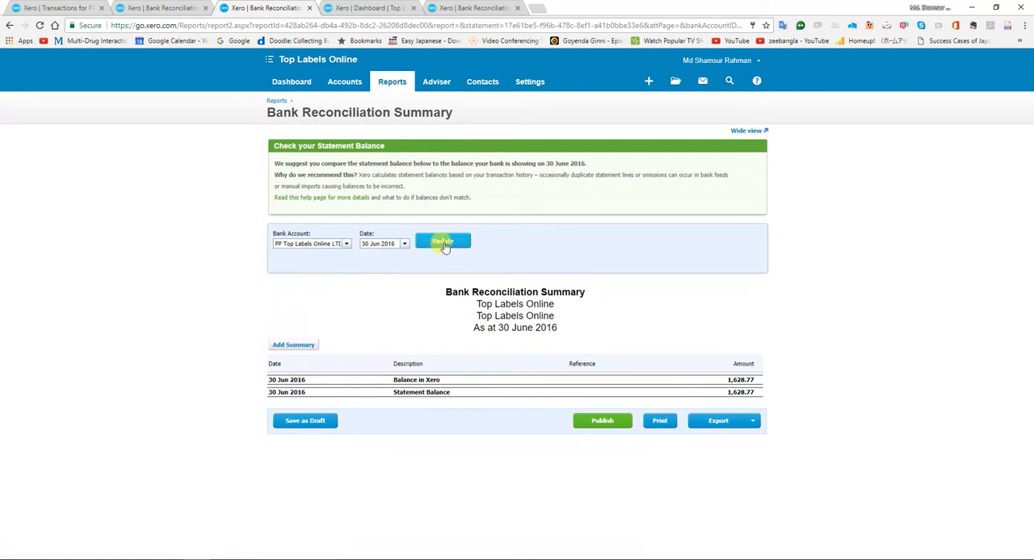
click(444, 244)
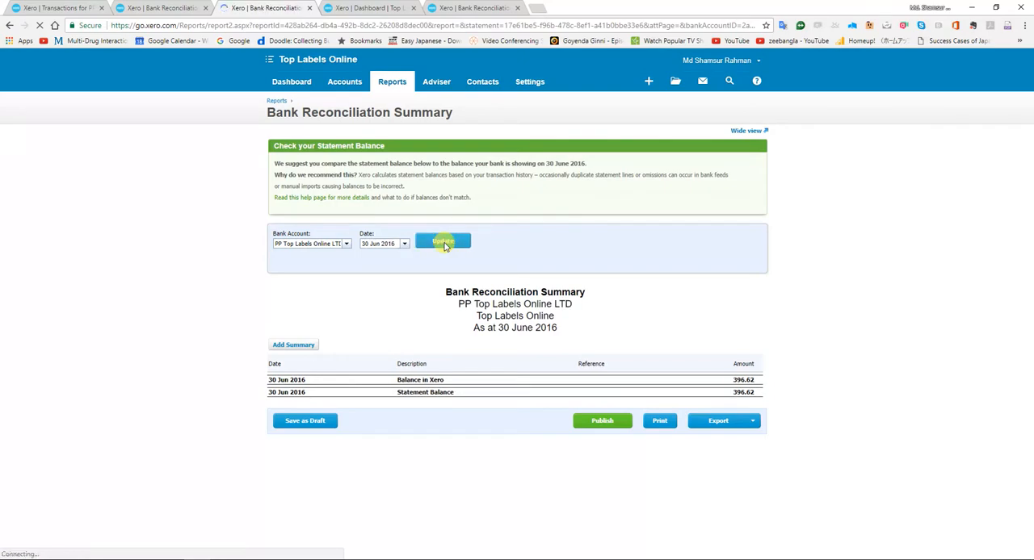
Back in the Excel workbook, enter 396.62 as the 30-Jun-16 Xero Paypal main balance.
key(alt+Tab)
key(Up)
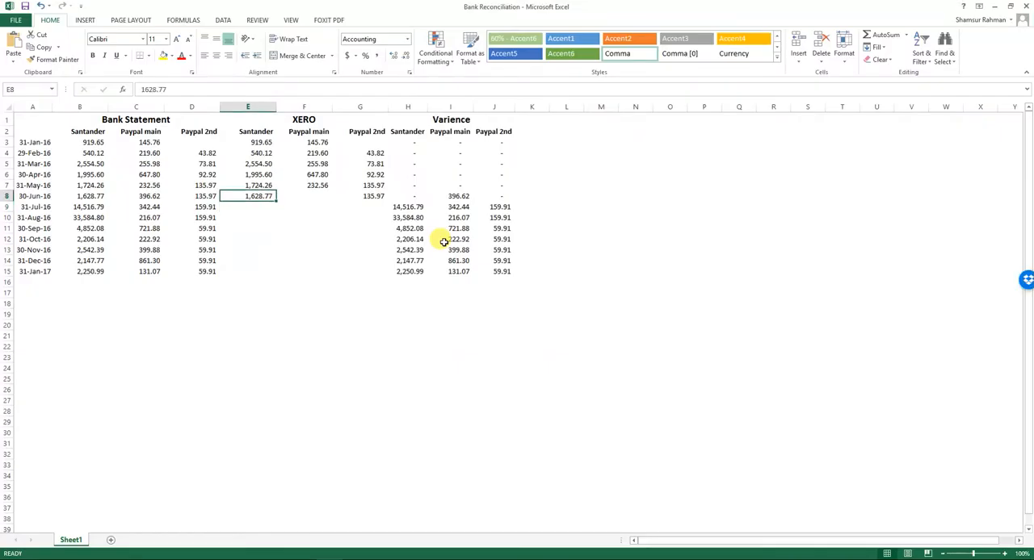
key(Right)
text(396.)
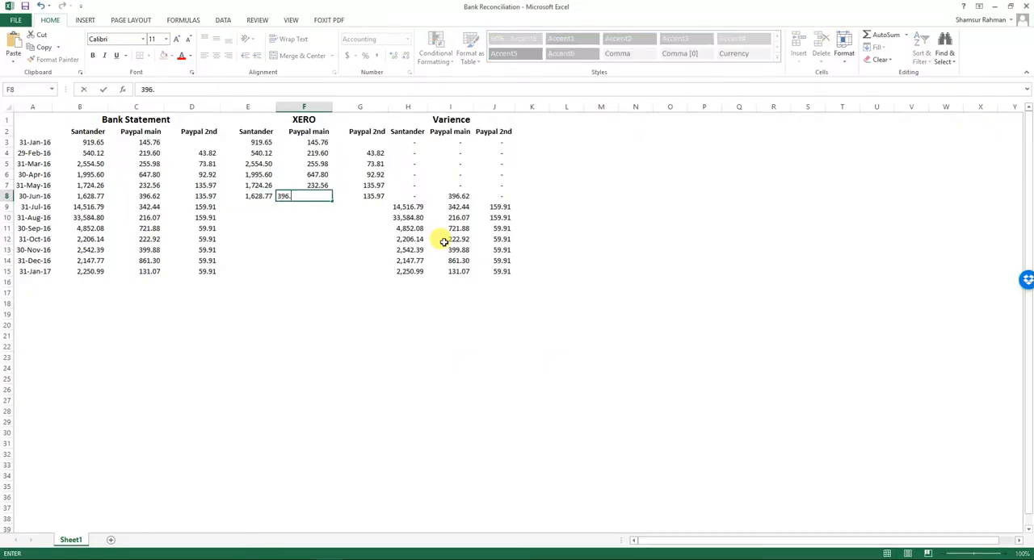
text(62)
key(Return)
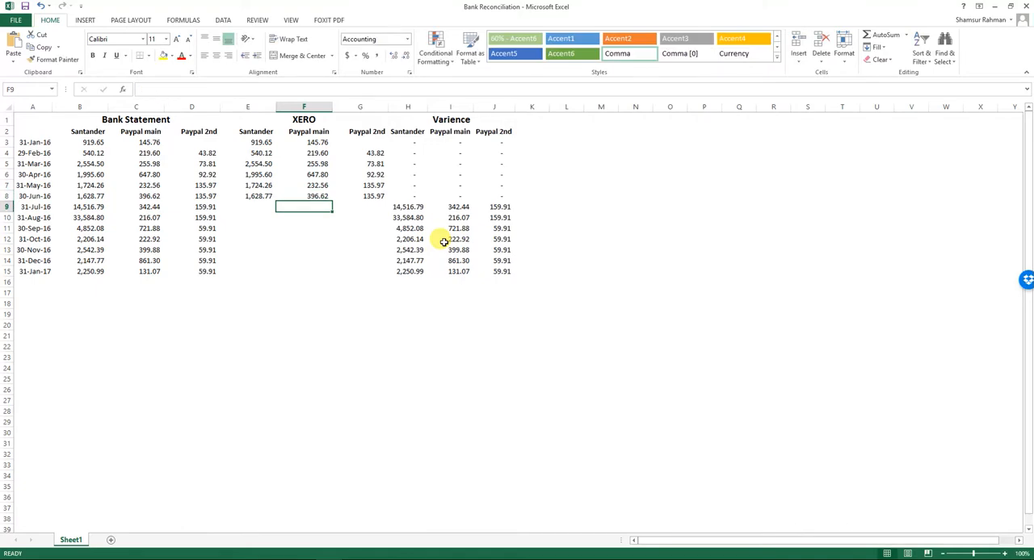
Switch to Xero and run the PP Top Labels Online LTD reconciliation summary as at 31 Jul 2016.
key(alt+Tab)
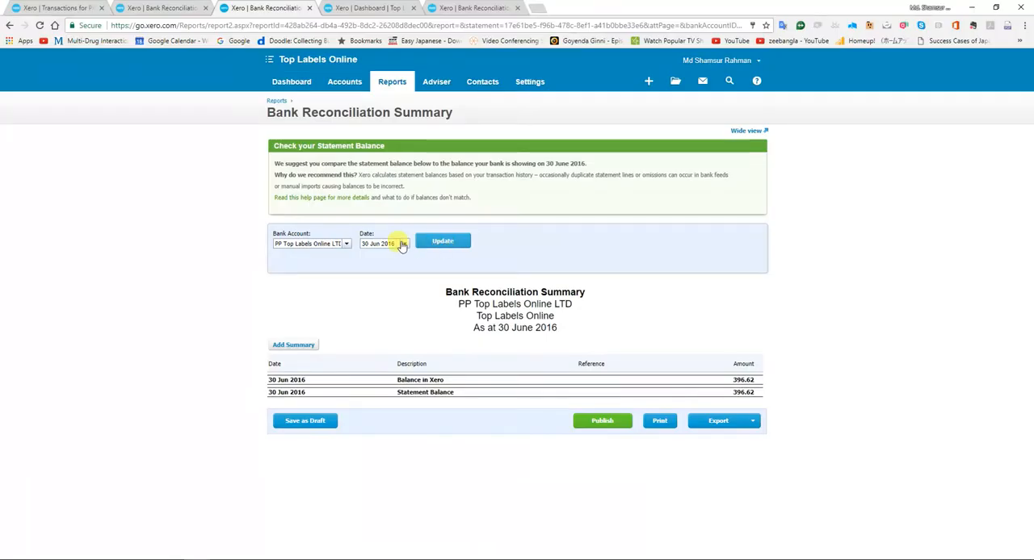
click(404, 244)
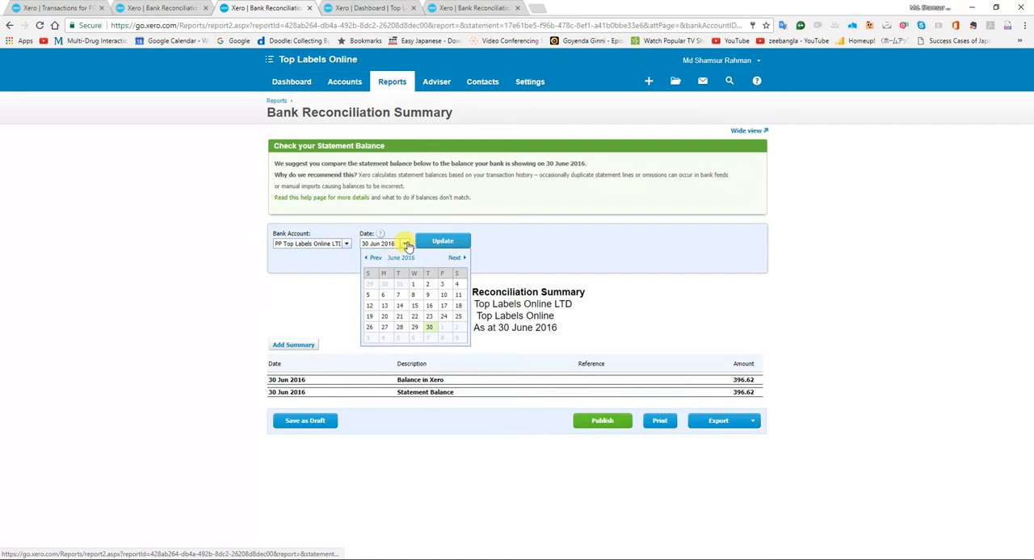
click(455, 258)
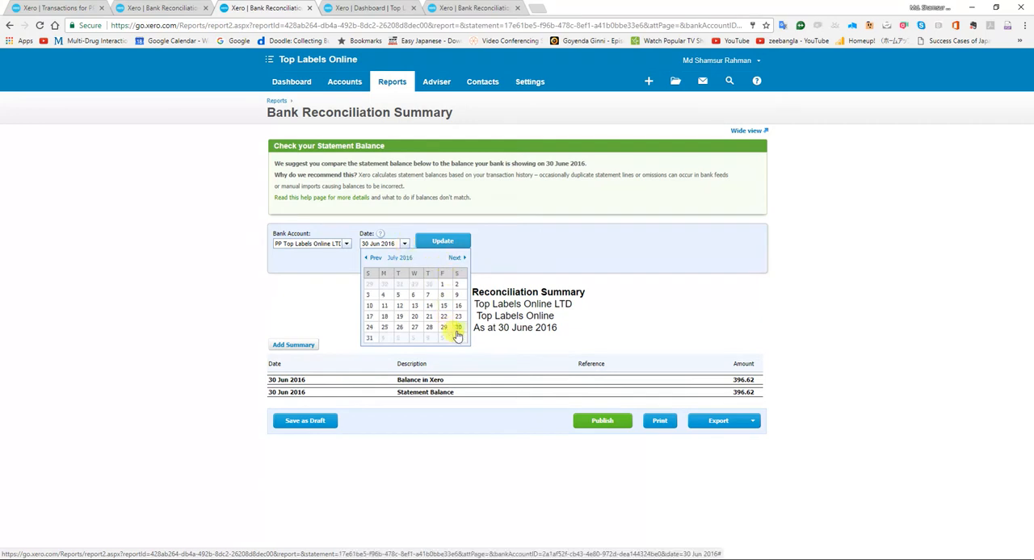
click(369, 337)
click(428, 244)
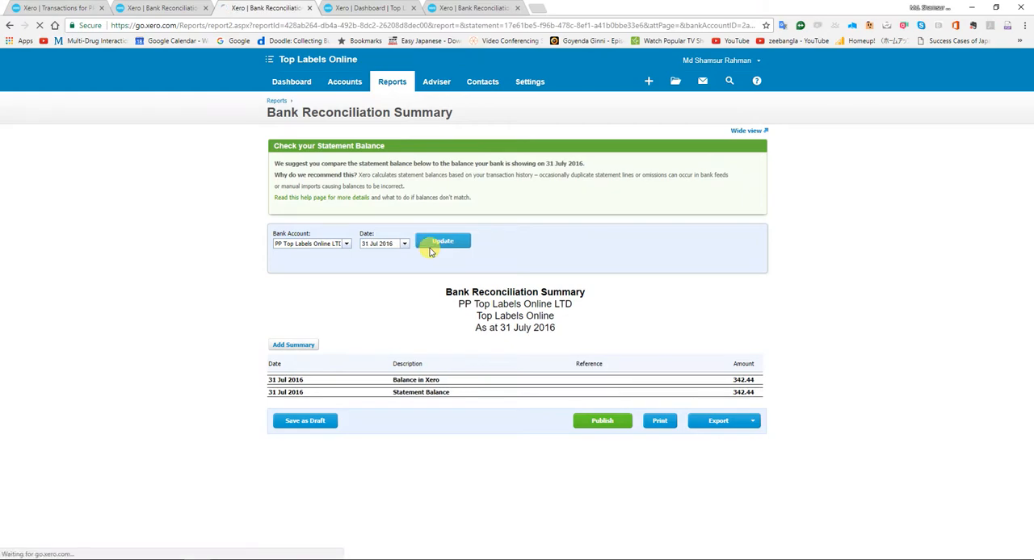
Back in the Excel workbook, enter 342.44 as the 31-Jul-16 Xero Paypal main balance.
key(alt+Tab)
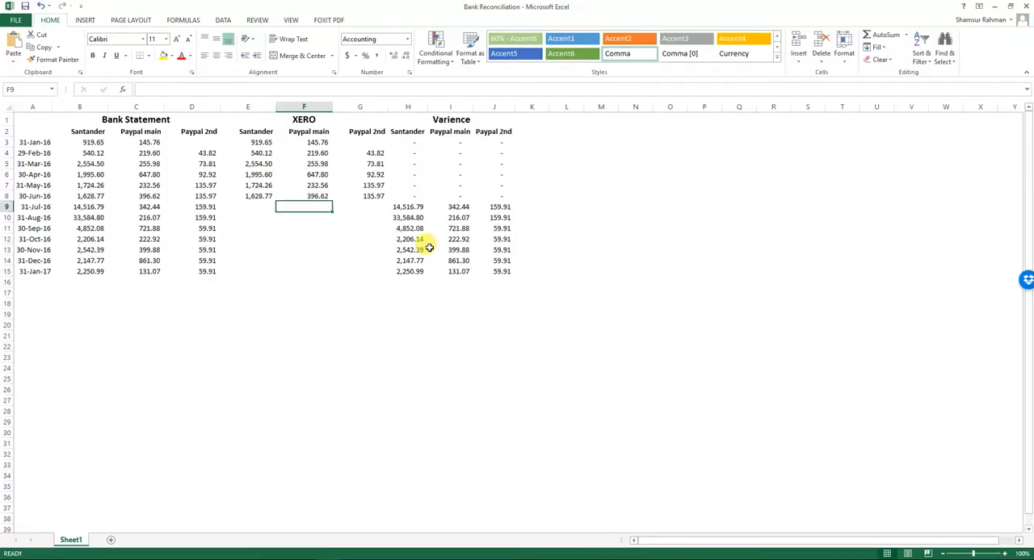
text(342.44)
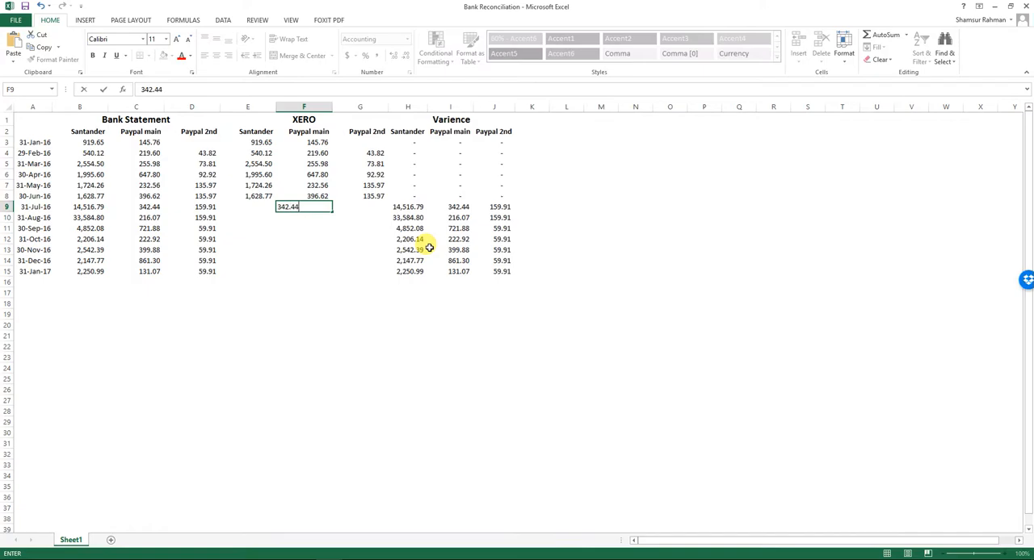
key(Return)
Switch to Xero and run the reconciliation summary for the Top Labels Online account as at 31 Jul 2016.
key(alt+Tab)
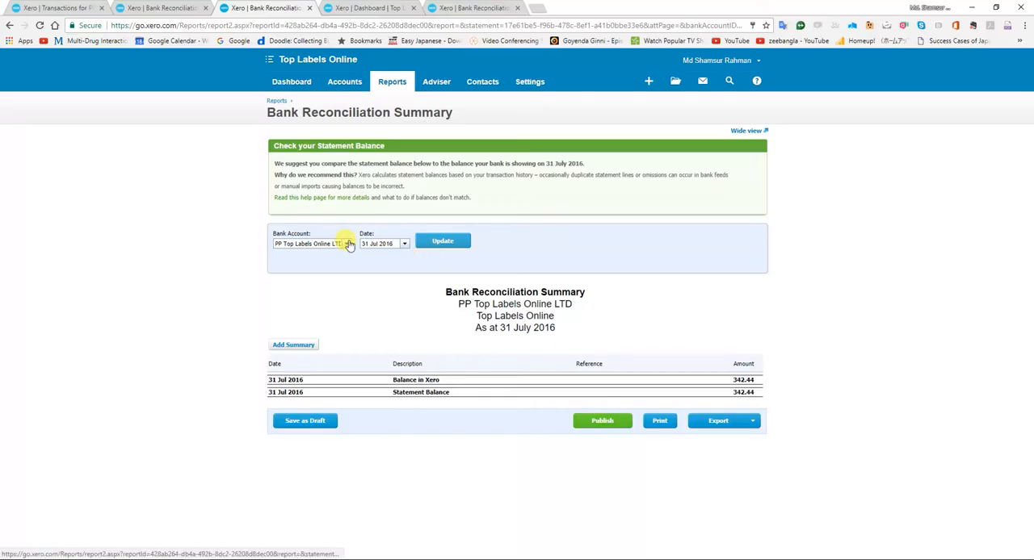
click(348, 244)
click(322, 264)
click(437, 248)
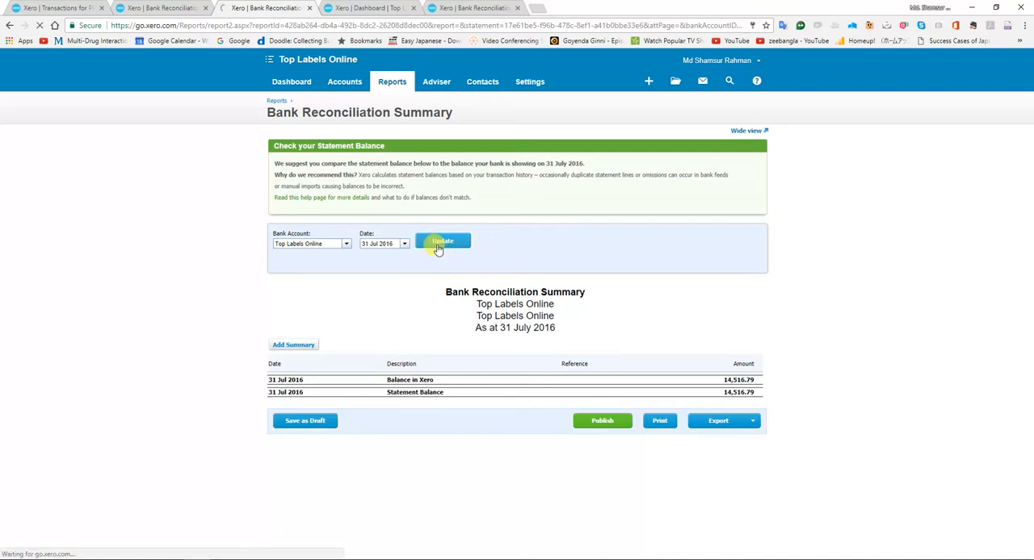
Back in the Excel workbook, enter 14516.79 as the 31-Jul-16 Xero Santander balance and select that row's Xero Paypal 2nd cell.
key(alt+Tab)
key(Up)
key(Left)
text(1)
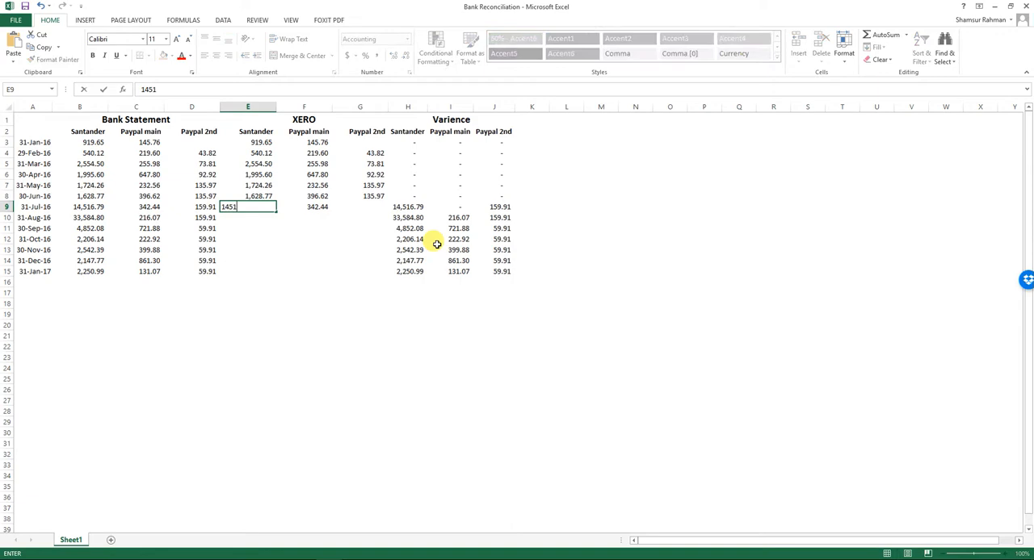
text(4,516.79)
key(Return)
key(Up)
key(Right)
key(Right)
Switch to Xero and run the PP Top Labels Online Direct reconciliation summary as at 31 Jul 2016.
key(alt+Tab)
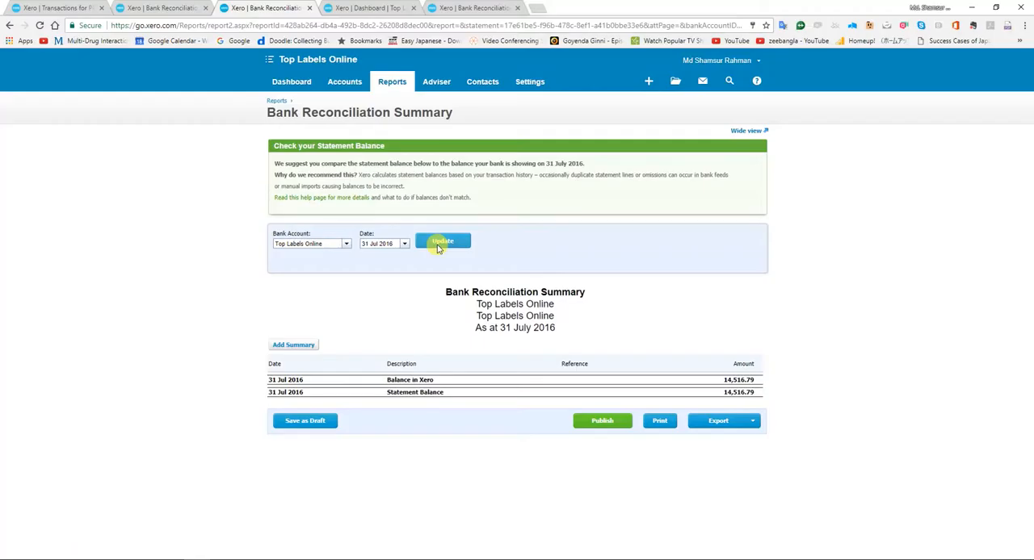
click(347, 246)
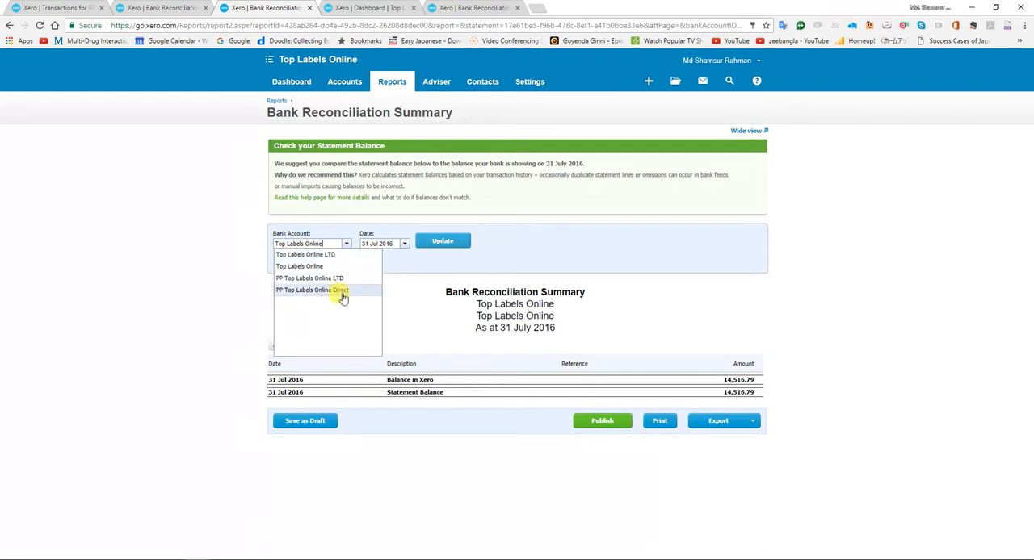
click(339, 290)
click(443, 242)
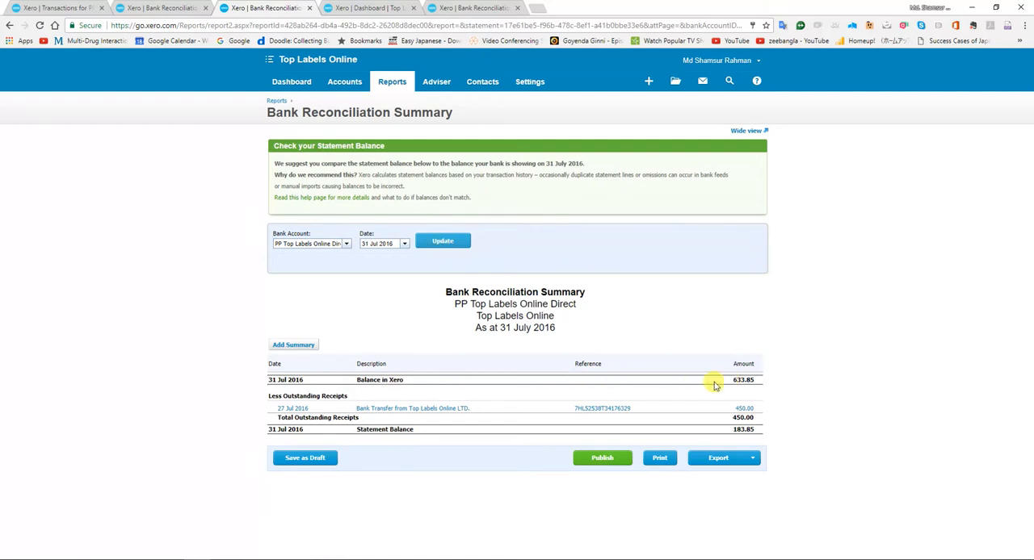
Back in the Excel workbook, enter 633.85 as the 31-Jul-16 Xero Paypal 2nd balance.
key(alt+Tab)
text(63)
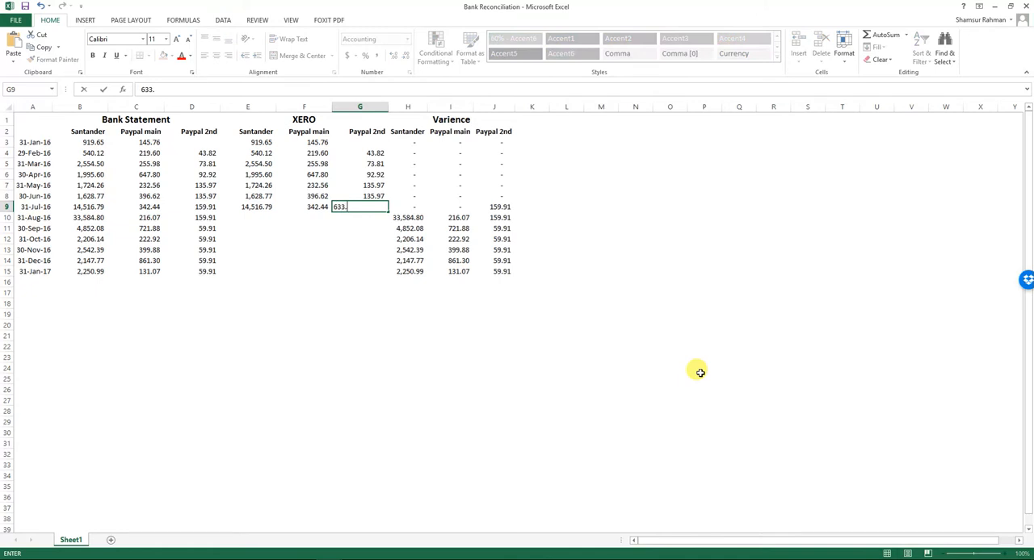
key(Tab)
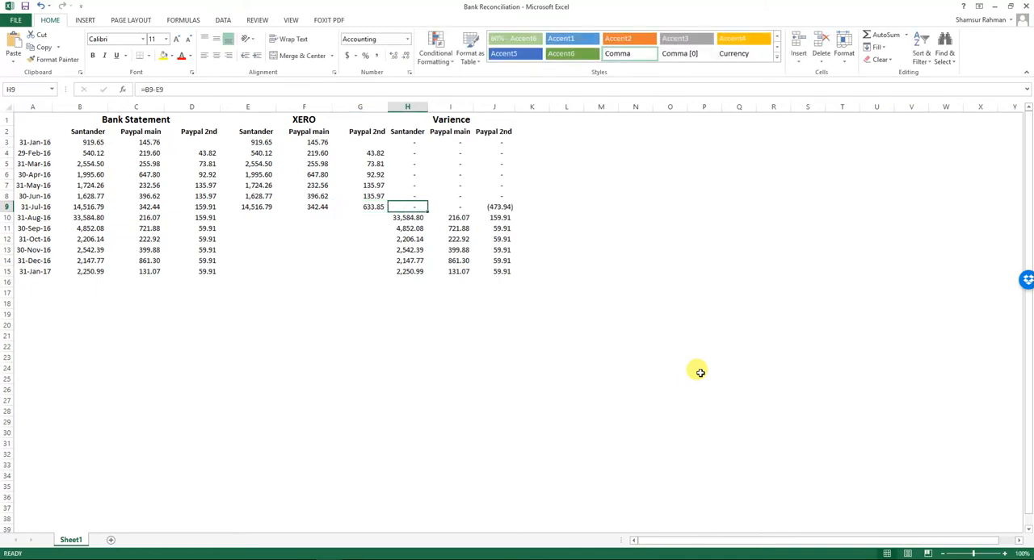
Examine the 31-Jul-16 row, comparing the Paypal 2nd variance with the bank statement and Xero balances.
key(Right)
key(Right)
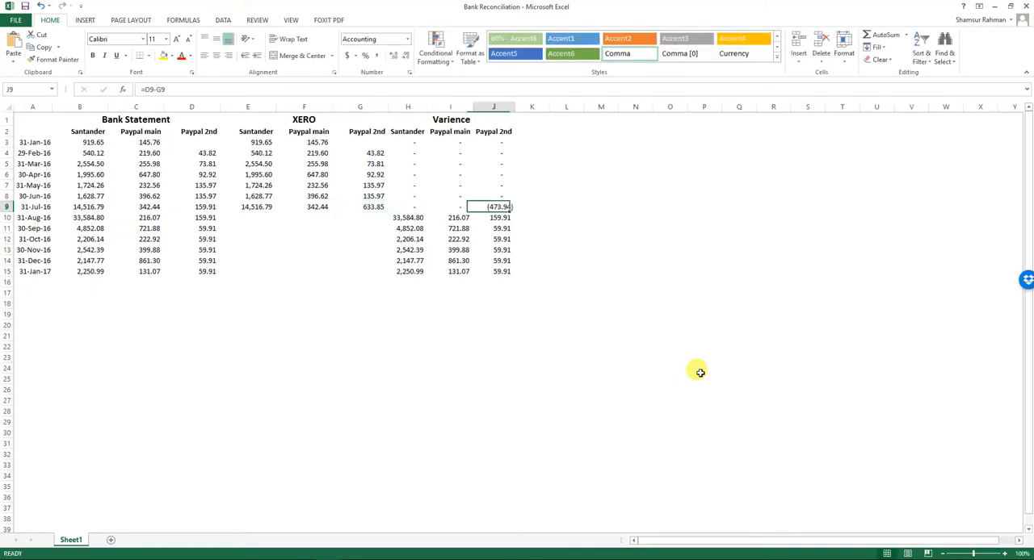
key(Left)
key(Left)
key(Left)
key(Left)
key(Left)
key(Left)
key(Left)
key(Left)
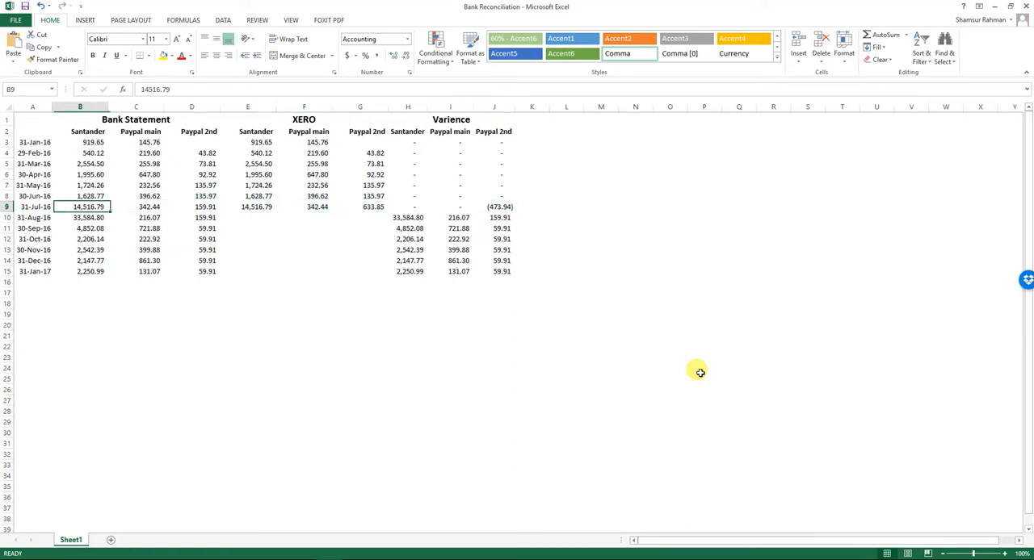
key(Right)
key(Right)
key(Right)
key(Right)
key(Right)
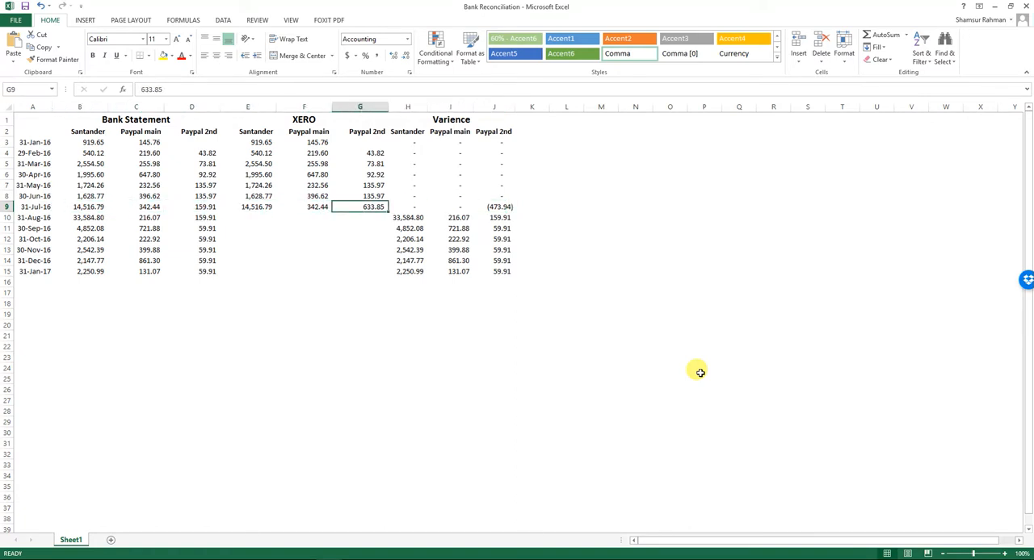
Switch to Xero, open the PP Top Labels Online Direct account transactions, and return to its 31 July 2016 reconciliation summary.
key(alt+Tab)
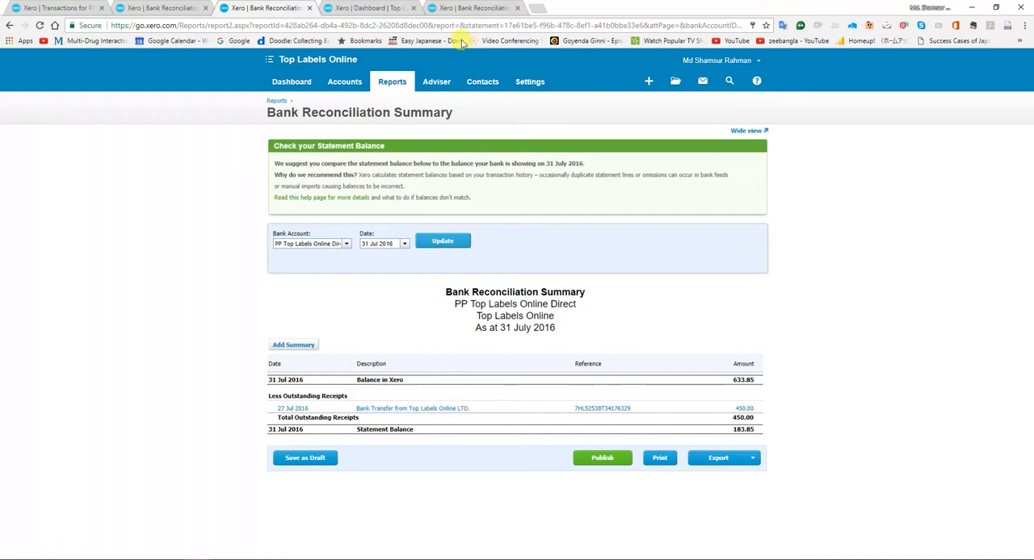
click(475, 7)
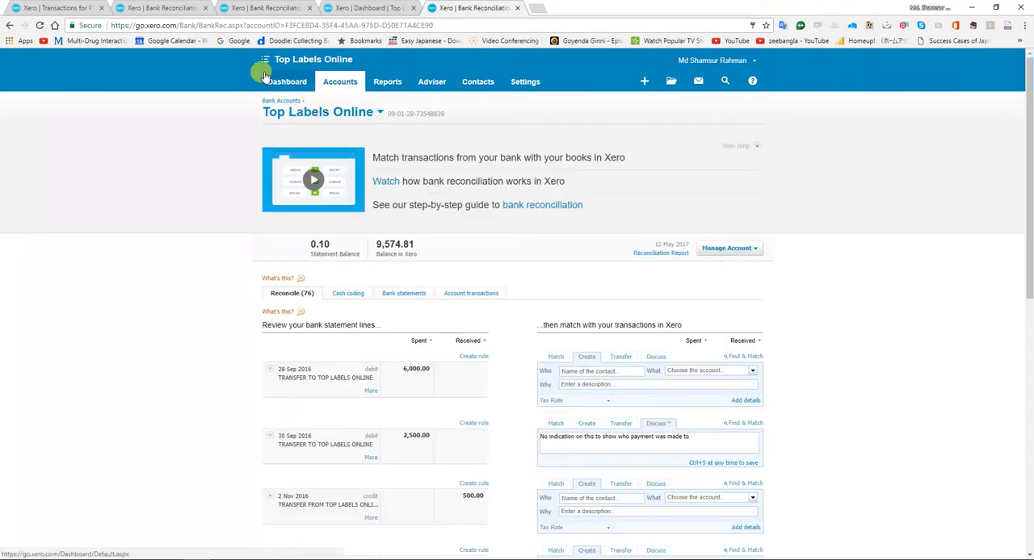
click(287, 82)
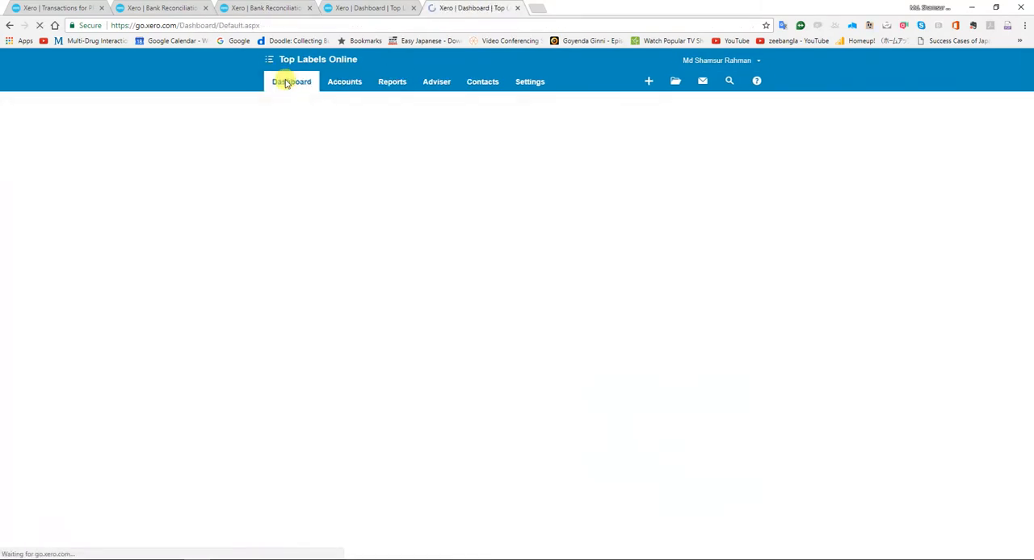
scroll(452, 307, down, 5)
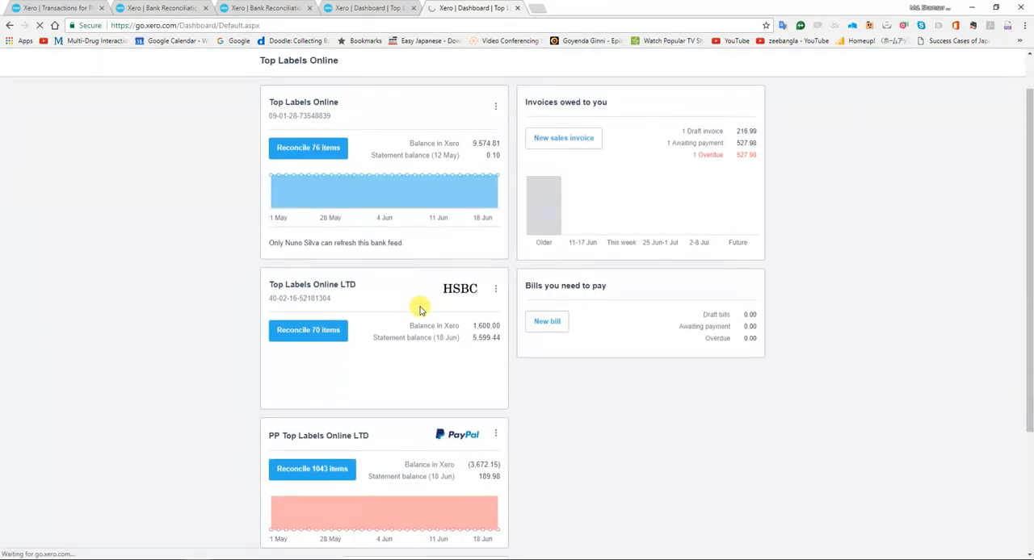
click(495, 350)
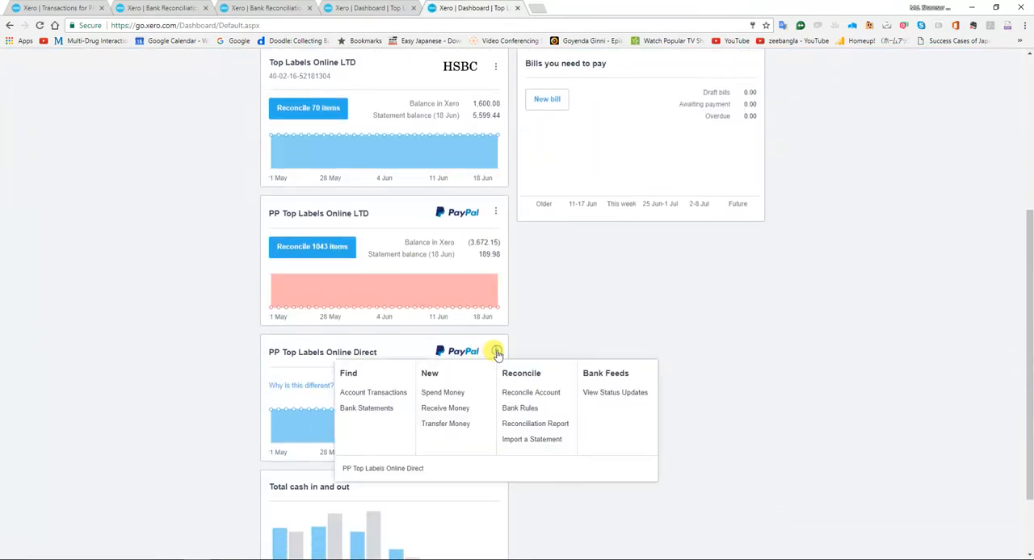
click(392, 399)
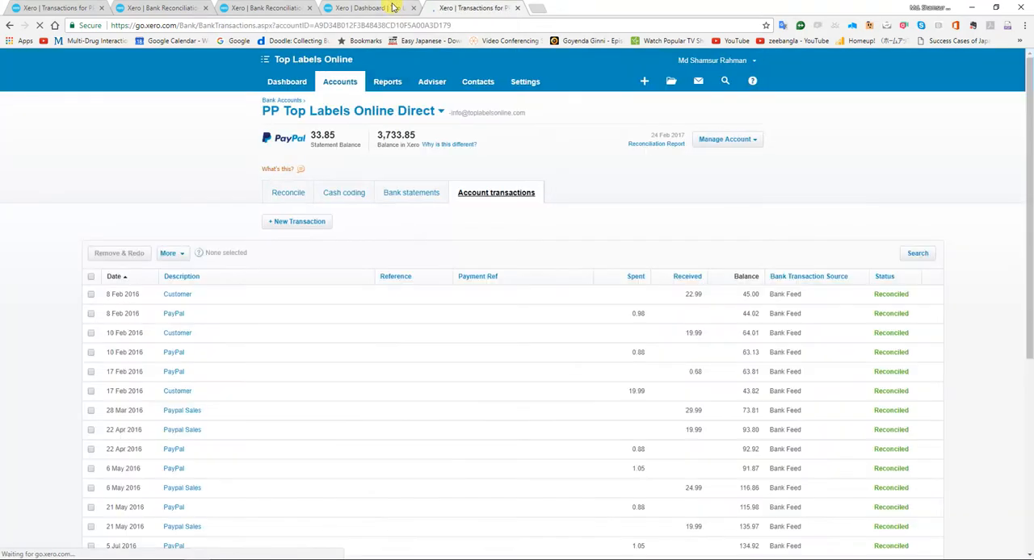
click(393, 7)
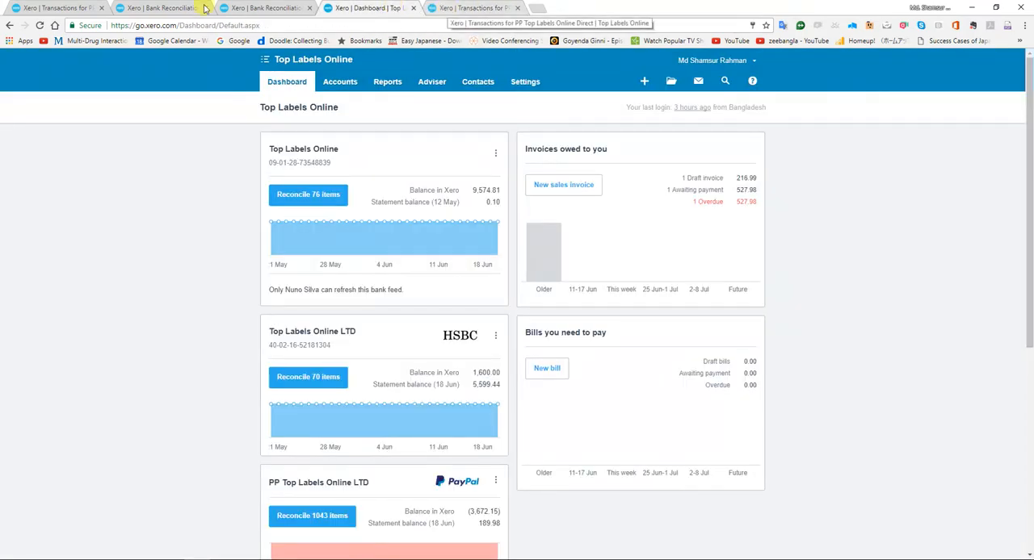
click(254, 5)
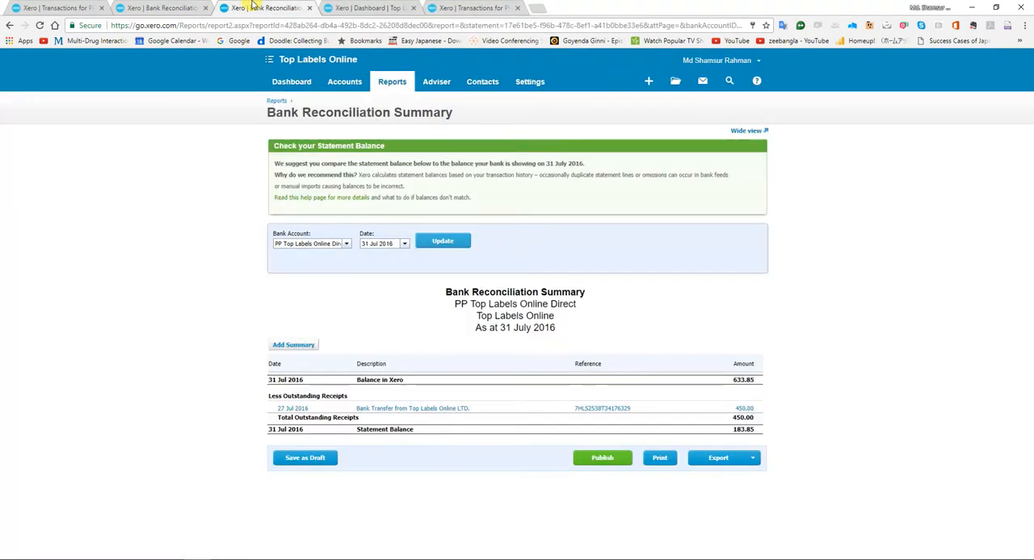
Search the PP Top Labels Online Direct account transactions for the exact date 27 Jul 2016.
click(452, 7)
click(908, 255)
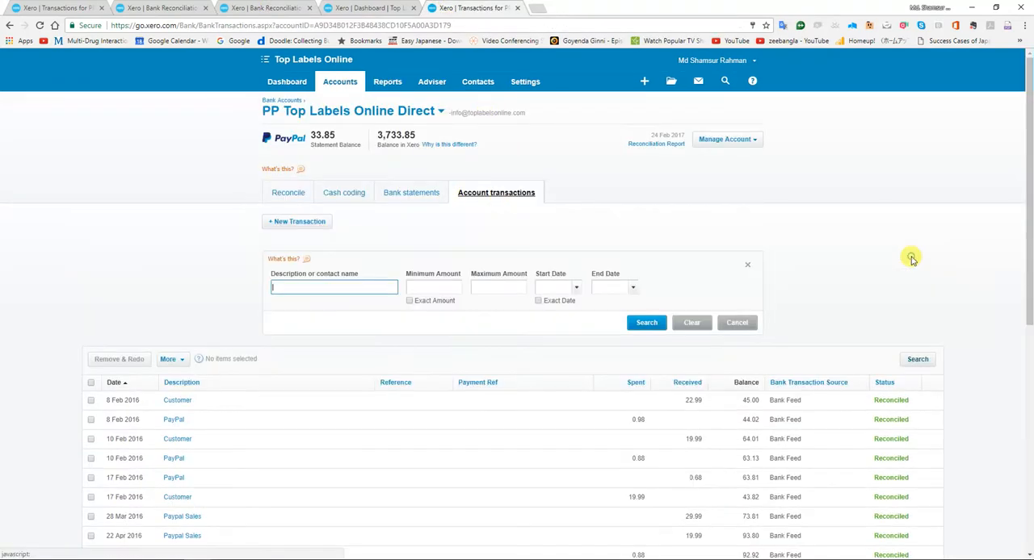
click(538, 301)
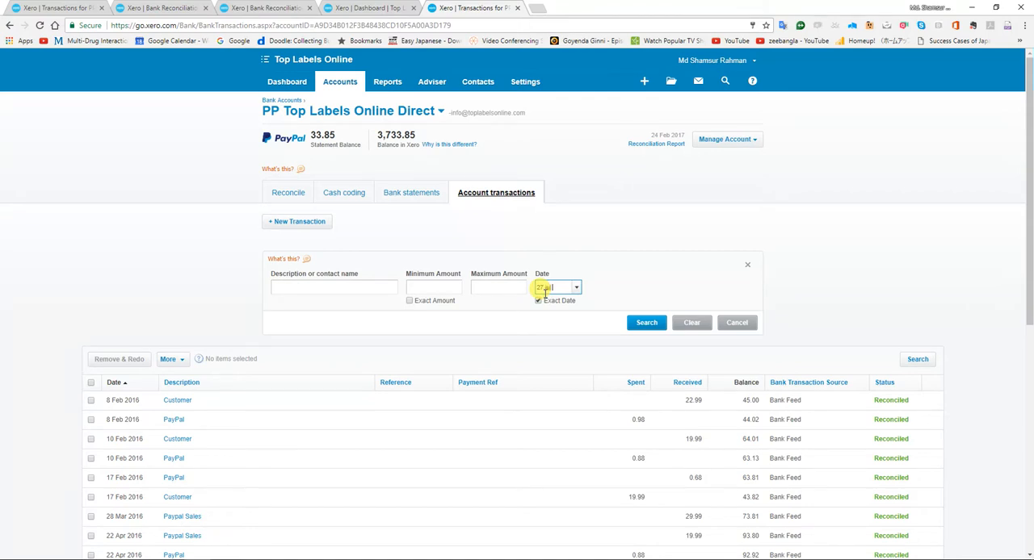
click(546, 293)
text(27 Jul 2016)
key(Return)
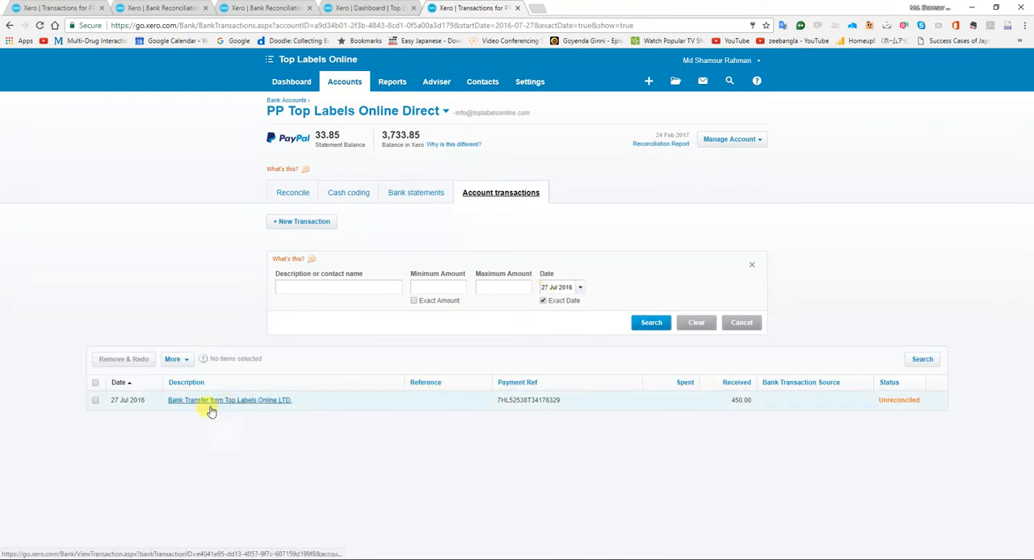
Remove the unreconciled 27 Jul 2016 bank transfer from Top Labels Online LTD. using Remove & Redo.
click(95, 402)
click(135, 359)
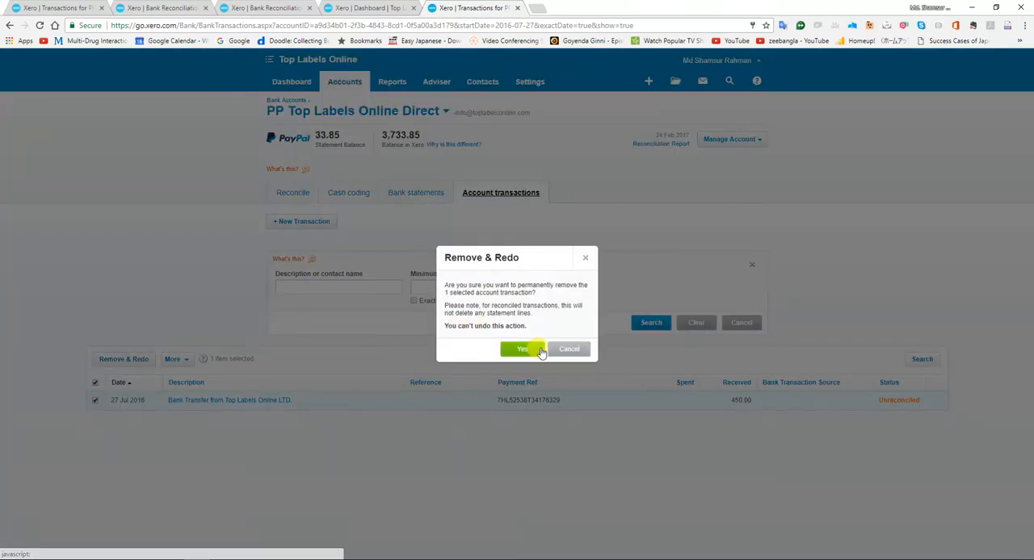
click(524, 348)
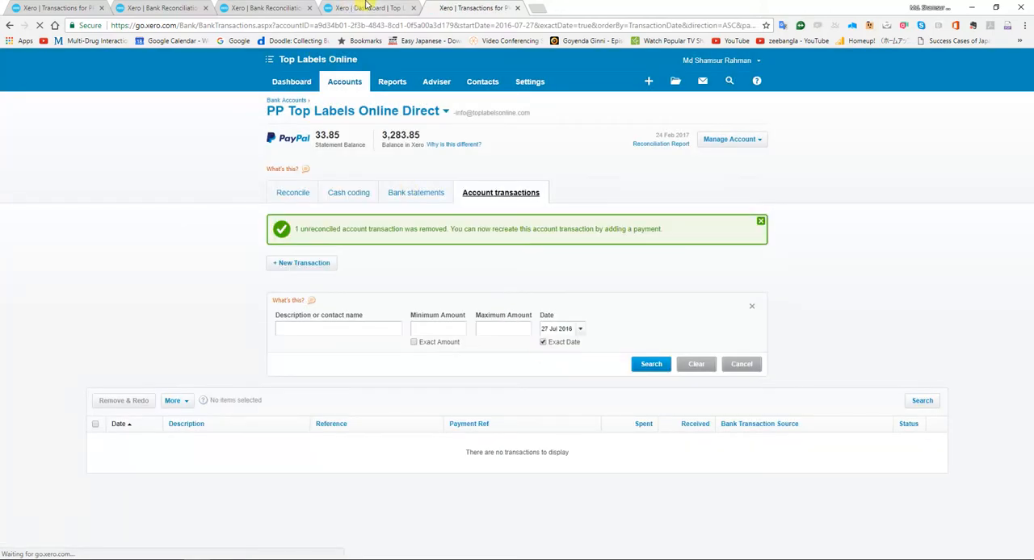
Return to the PP Top Labels Online Direct reconciliation summary and refresh it as at 31 Jul 2016.
click(365, 6)
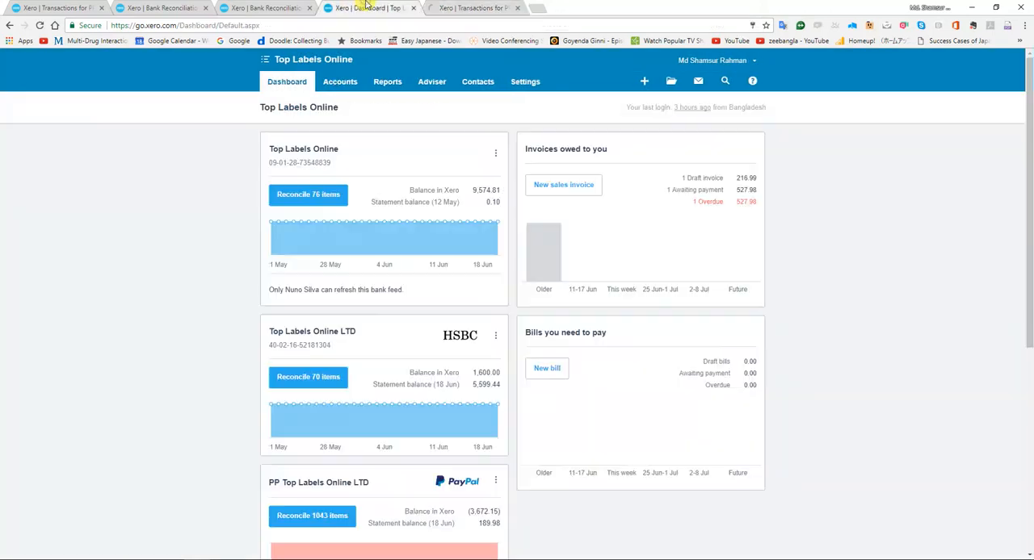
click(270, 7)
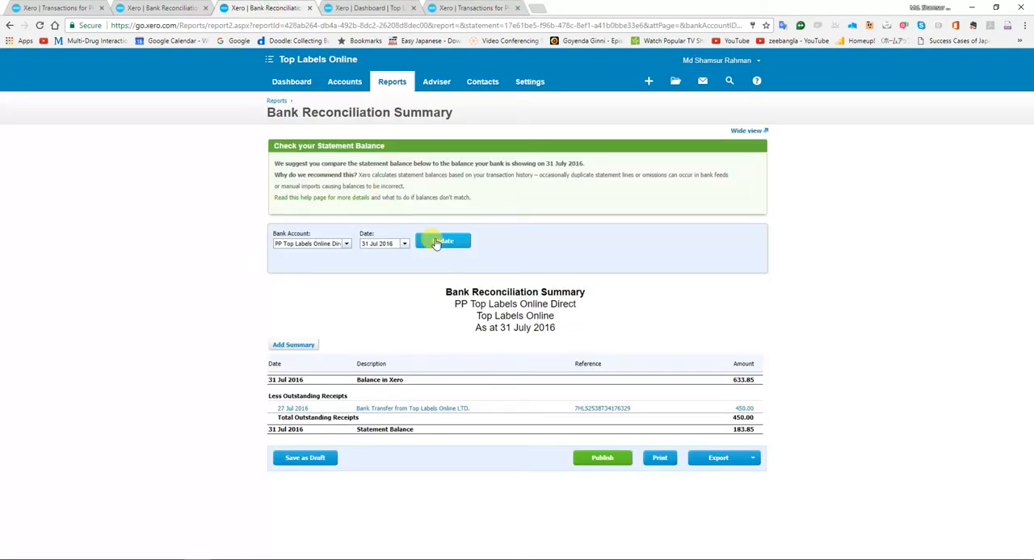
click(436, 241)
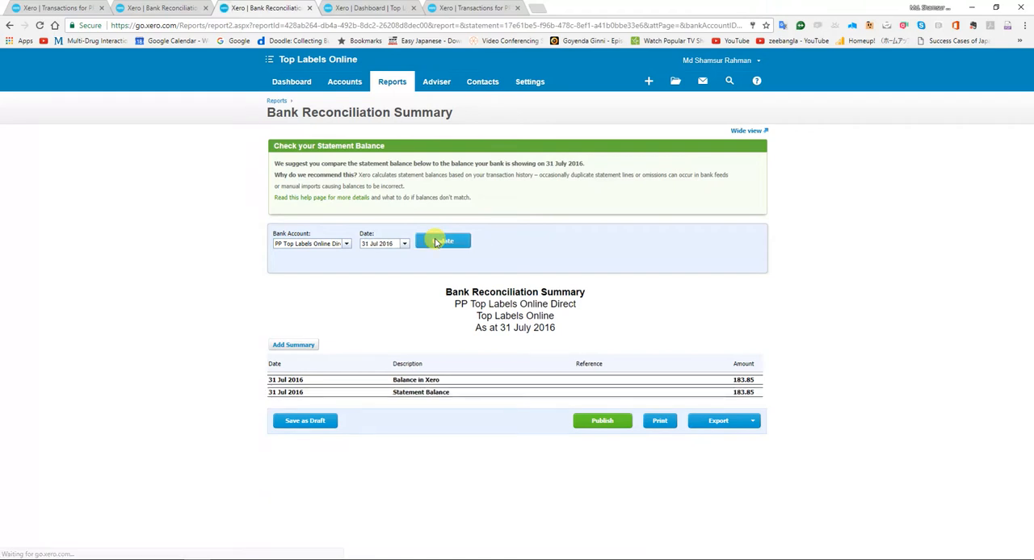
Switch to the Bank Reconciliation workbook in Excel and set the 31-Jul-16 Xero Paypal 2nd balance to 183.85.
key(alt+Tab)
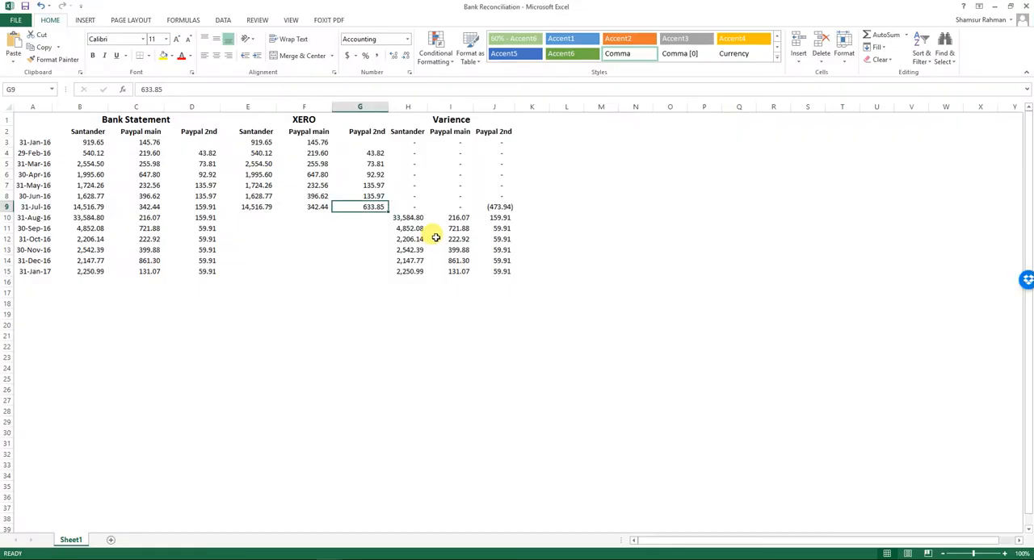
text(183.85)
key(Return)
Examine the 31-Jul-16 Paypal 2nd variance against the corresponding bank statement and Xero balances.
key(Up)
key(Right)
key(Right)
key(Right)
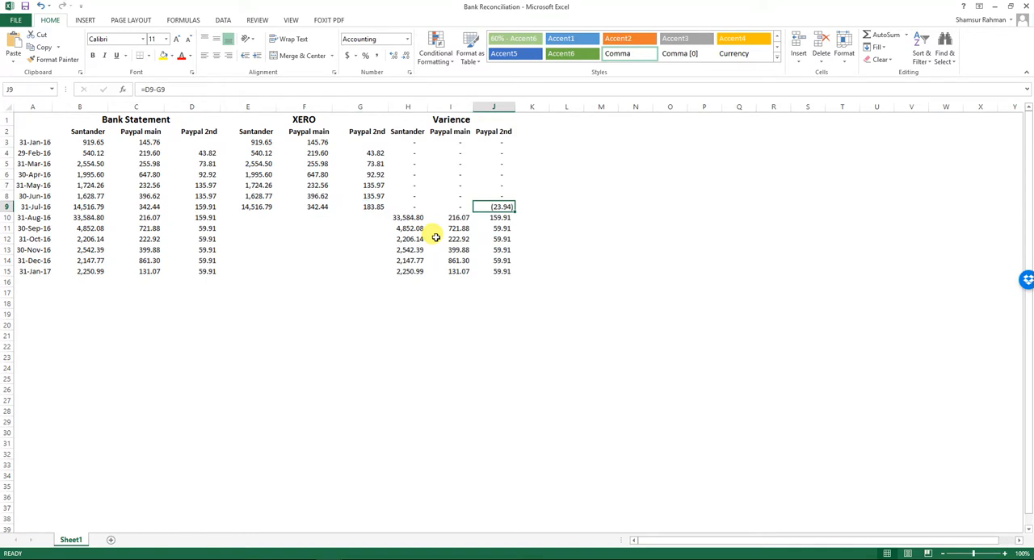
key(Left)
key(Left)
key(Left)
key(Left)
key(Left)
key(Left)
key(Left)
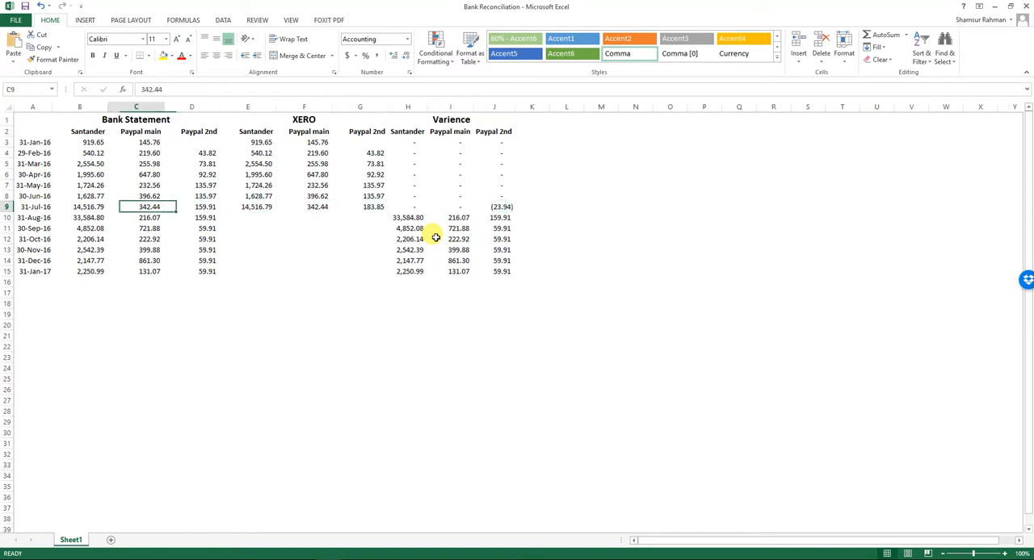
key(Right)
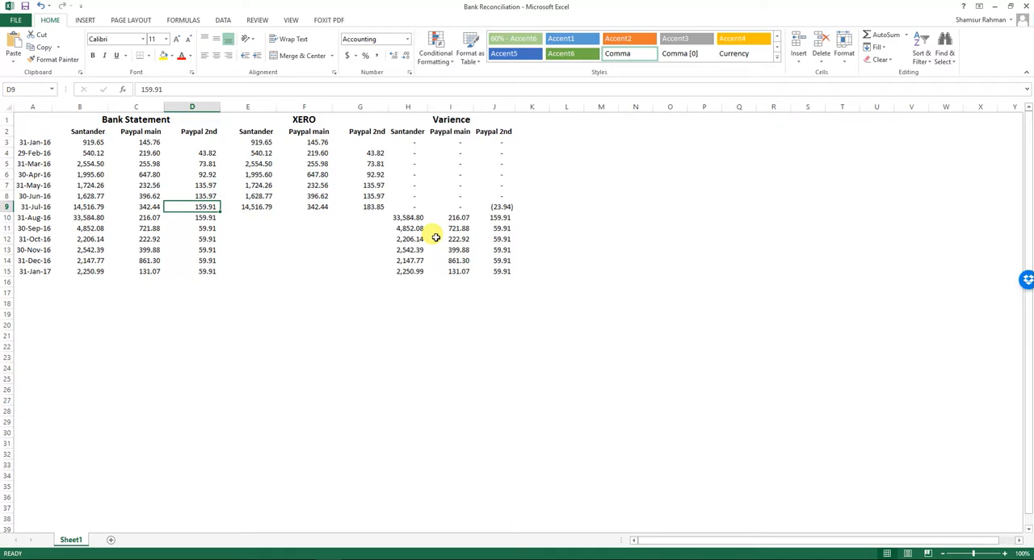
key(Right)
key(Right)
key(Right)
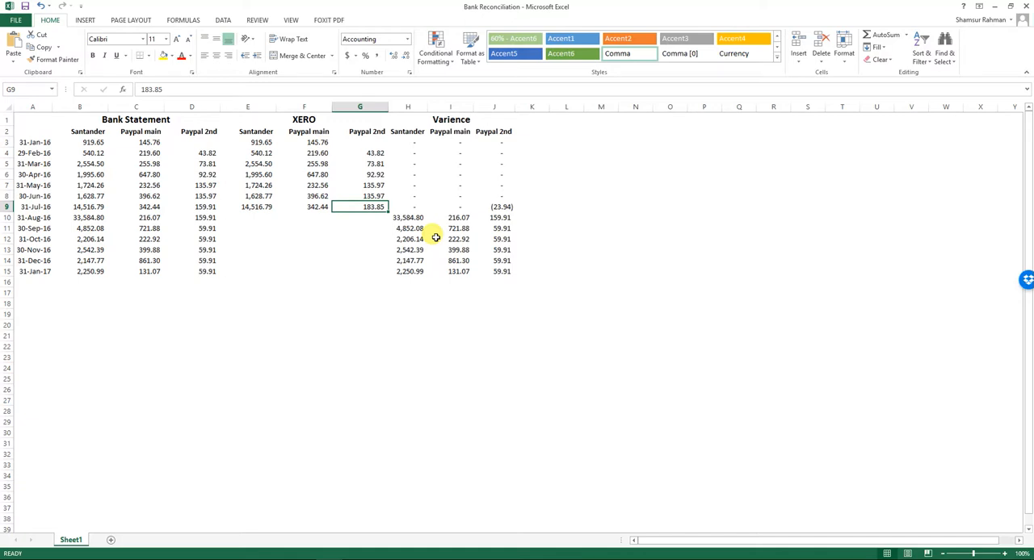
Switch to Xero and search the PP Top Labels Online Direct account transactions from 1 Jul 2016 to 31 Jul 2016.
key(alt+Tab)
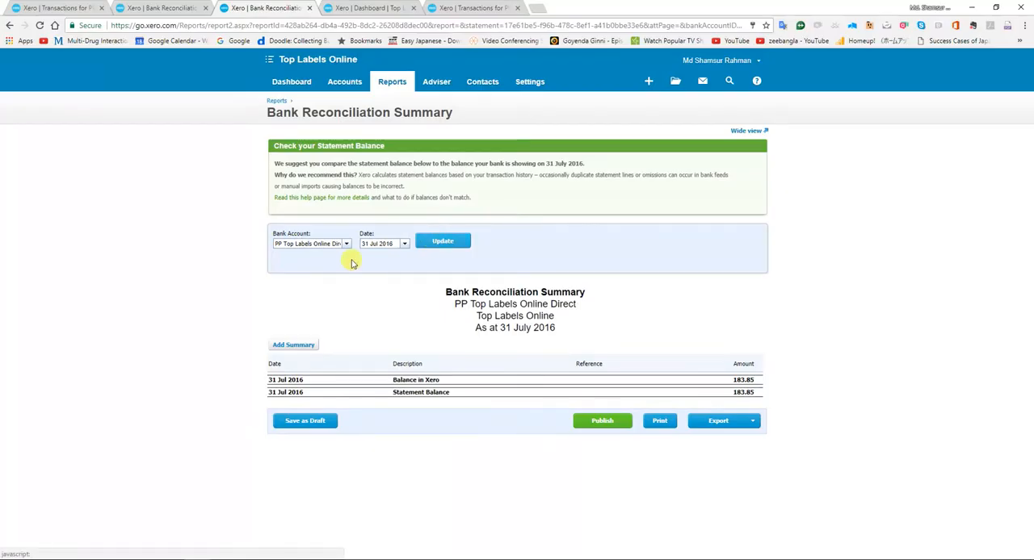
click(484, 8)
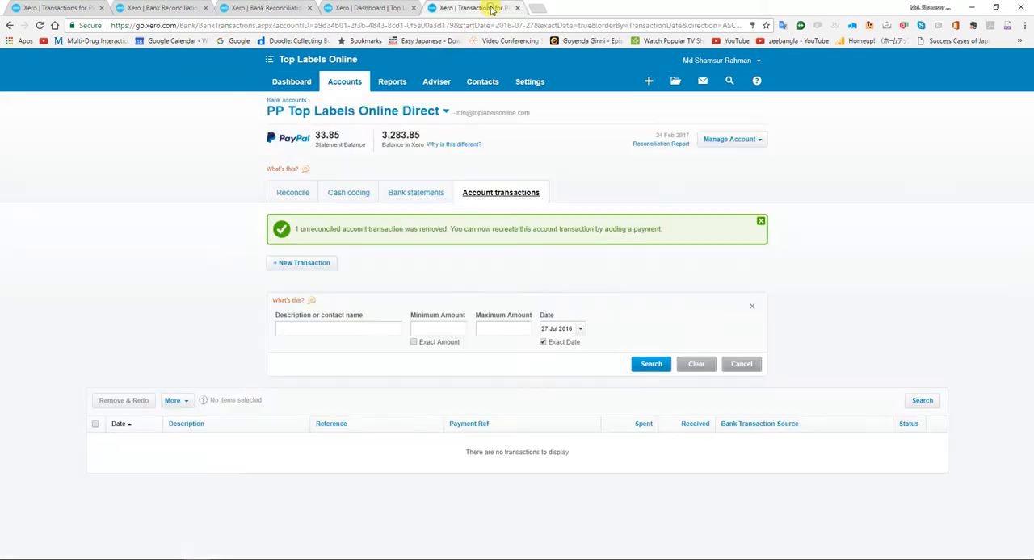
click(542, 342)
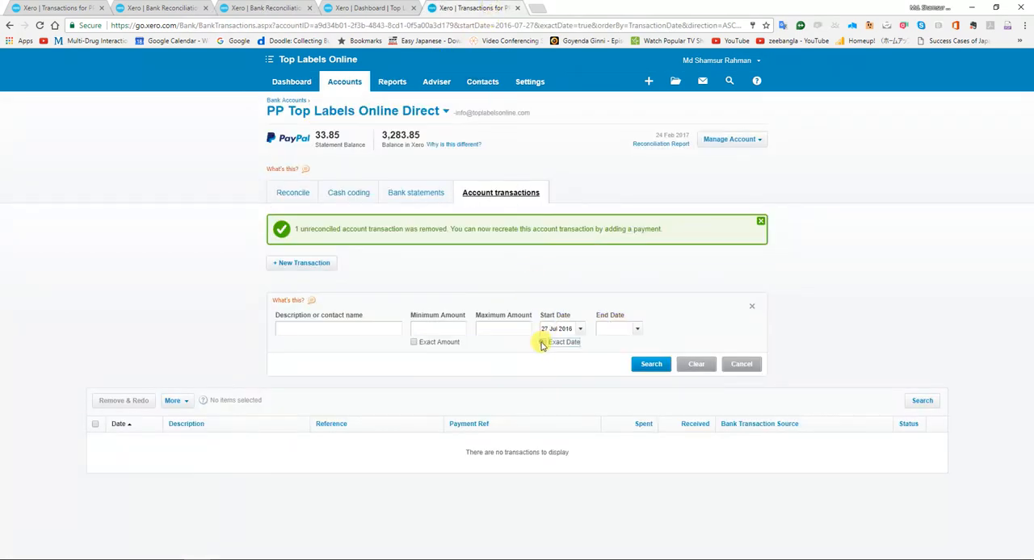
drag(543, 329, 604, 323)
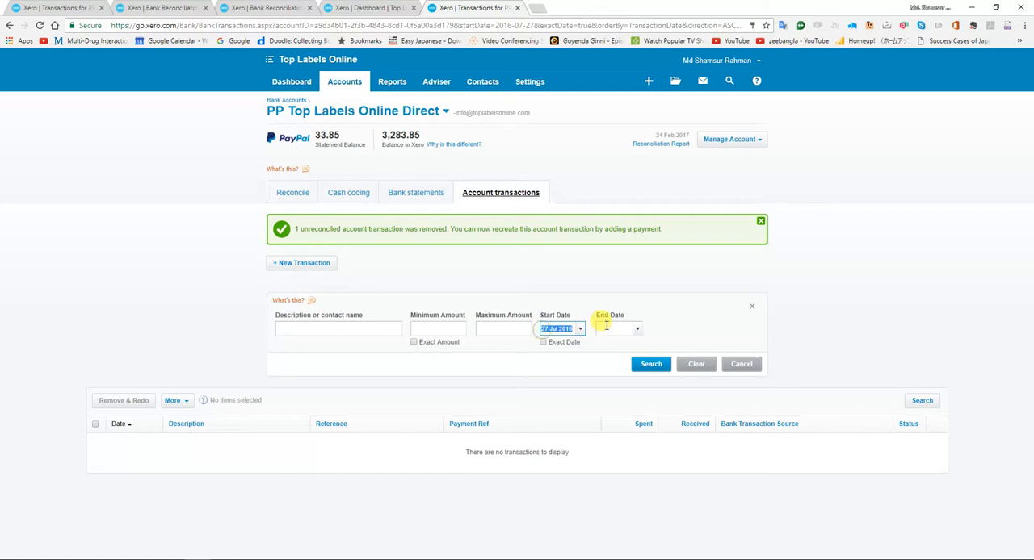
text(1)
click(607, 327)
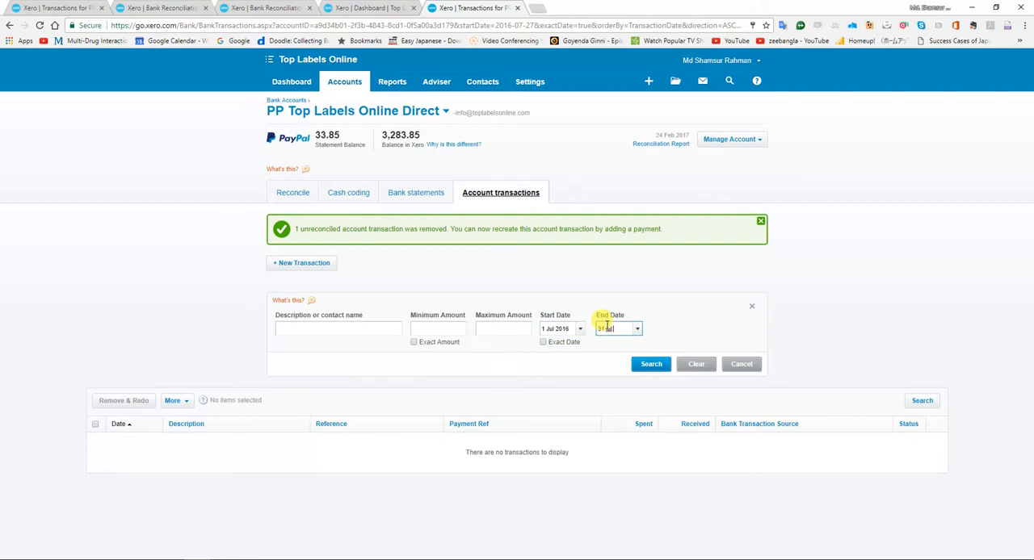
key(Return)
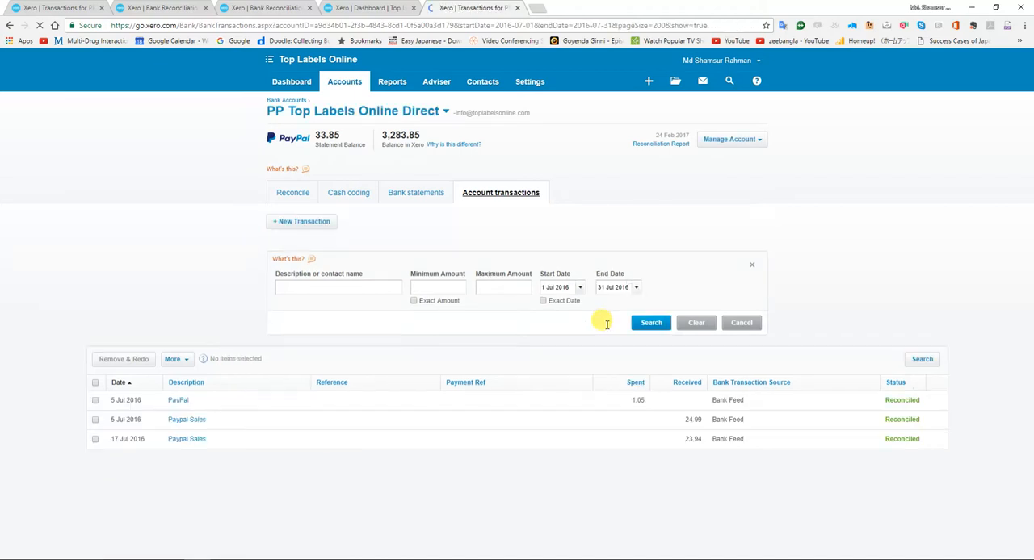
Switch to the PP Top Labels Online Direct Transactions 2 workbook in Excel to check the July PayPal entries.
key(alt+Tab)
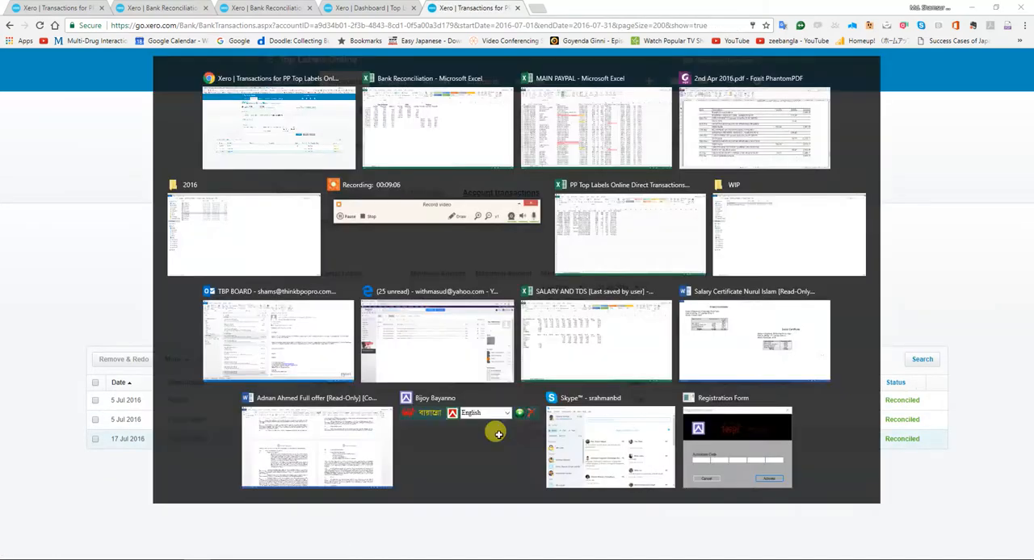
key(alt+Tab)
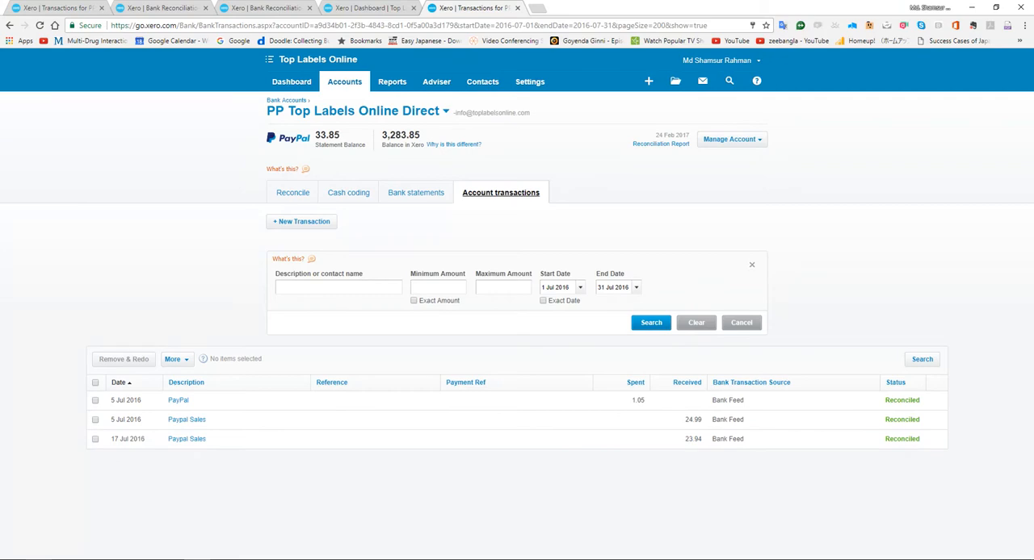
click(192, 559)
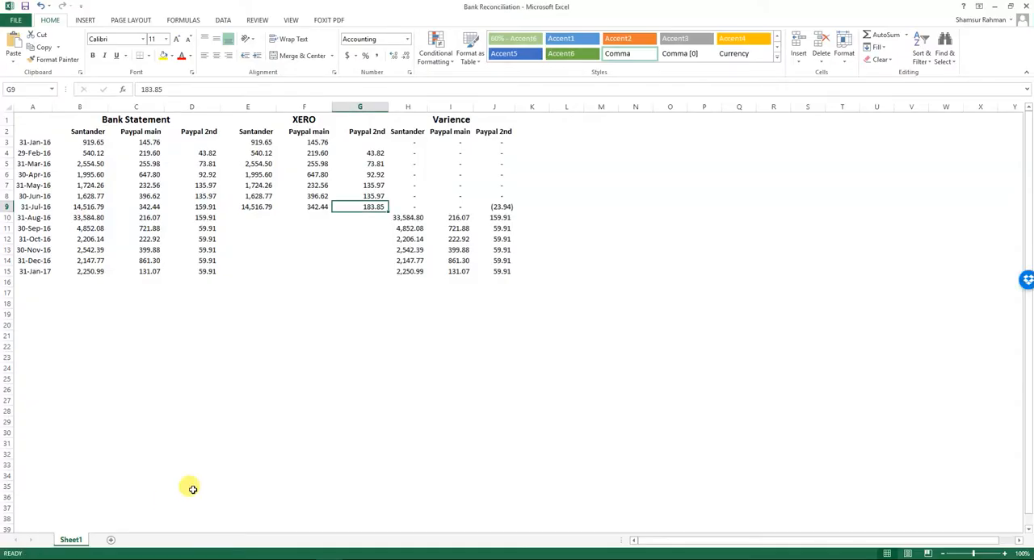
key(alt+Tab)
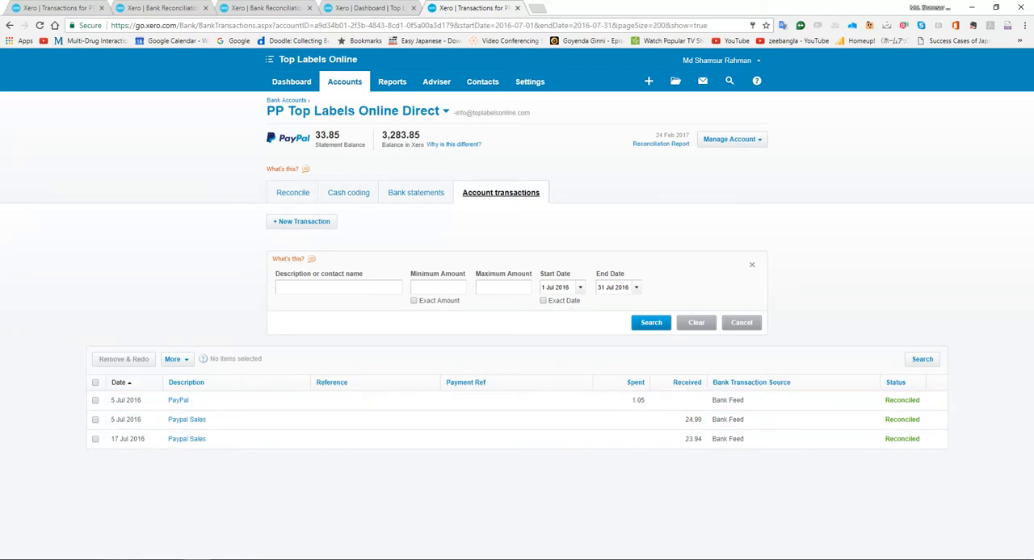
mouse_move(329, 558)
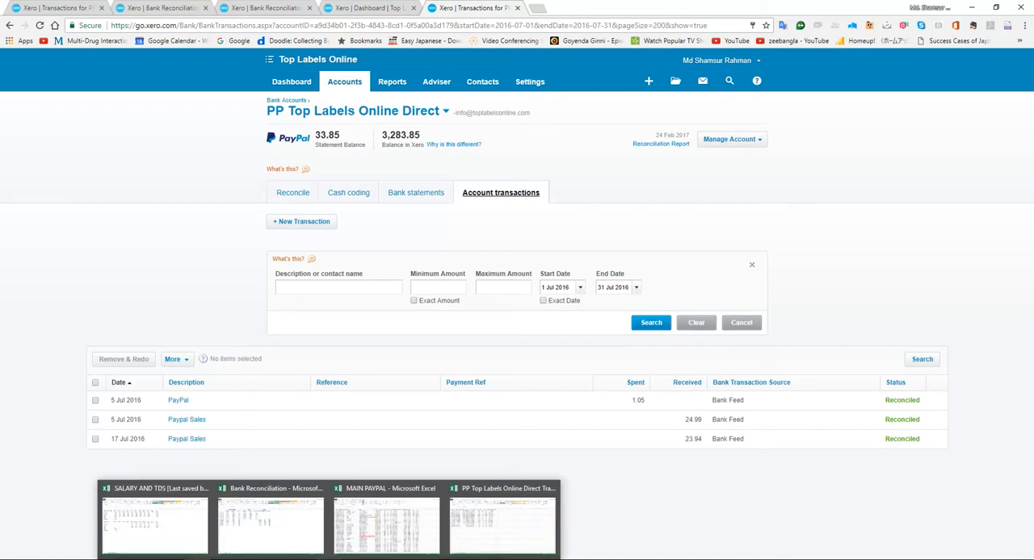
click(497, 533)
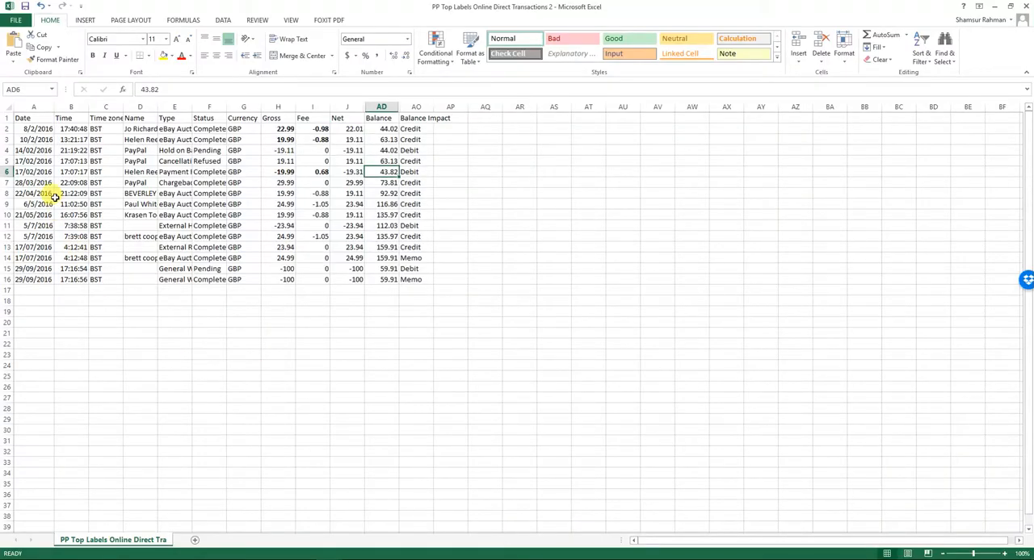
Go to the 5/7/2016 debit entry in row 11 and widen the Type column to fit its contents.
key(Down)
key(Down)
key(Down)
key(Down)
key(Down)
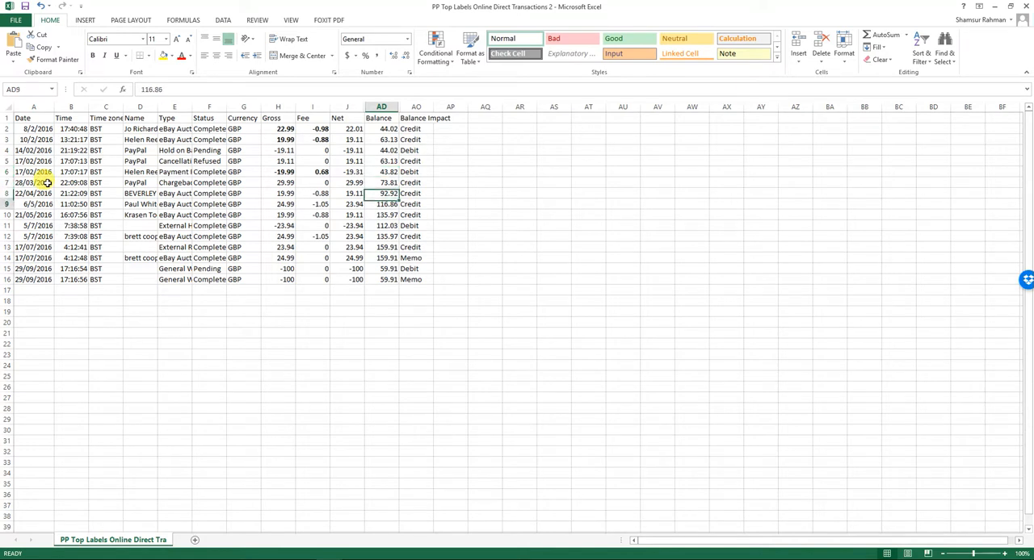
key(Left)
key(Left)
key(Left)
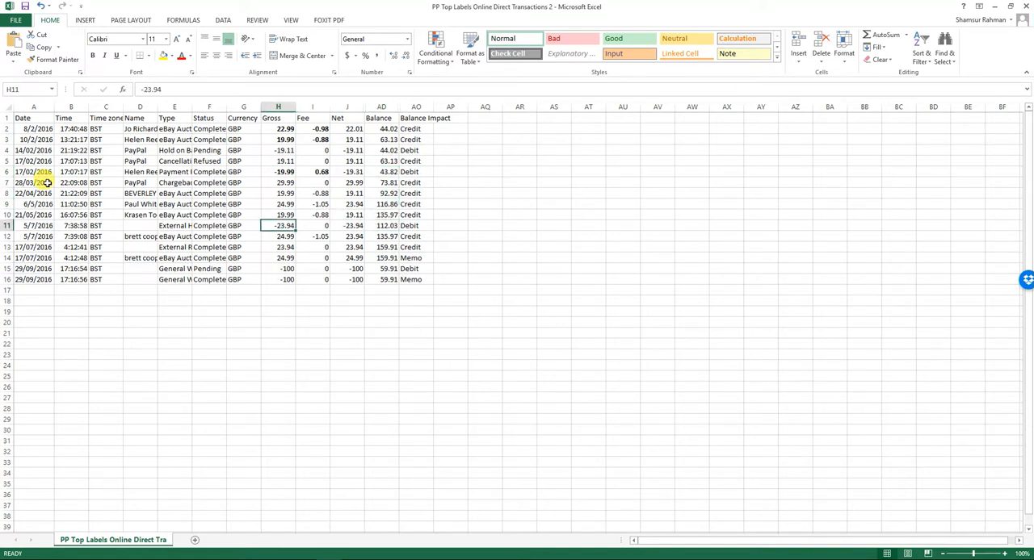
key(Right)
key(Left)
key(Left)
key(Left)
key(Left)
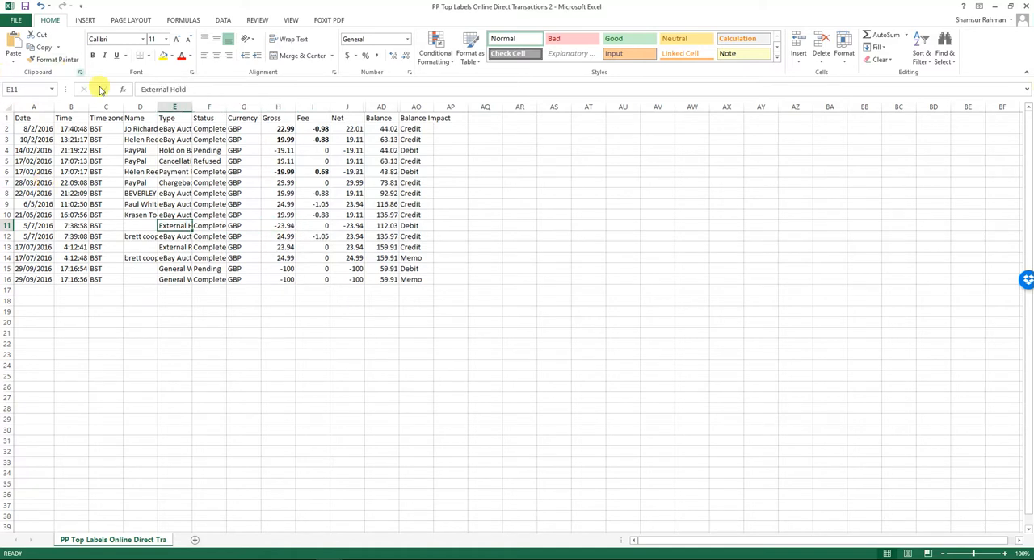
double_click(192, 106)
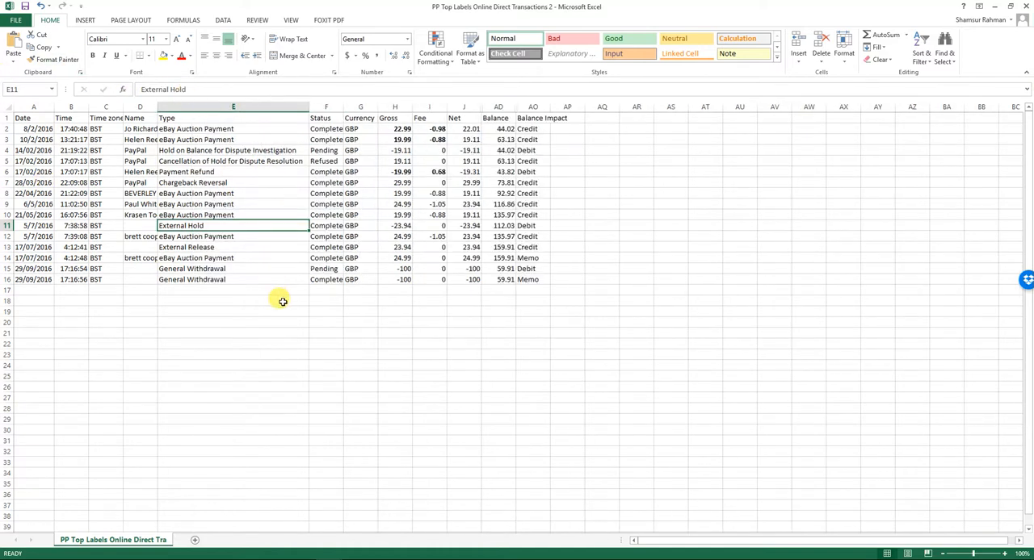
Check the gross, fee and net amounts of the 5/7/2016 eBay Auction Payment in row 12.
key(Down)
key(Right)
key(Right)
key(Right)
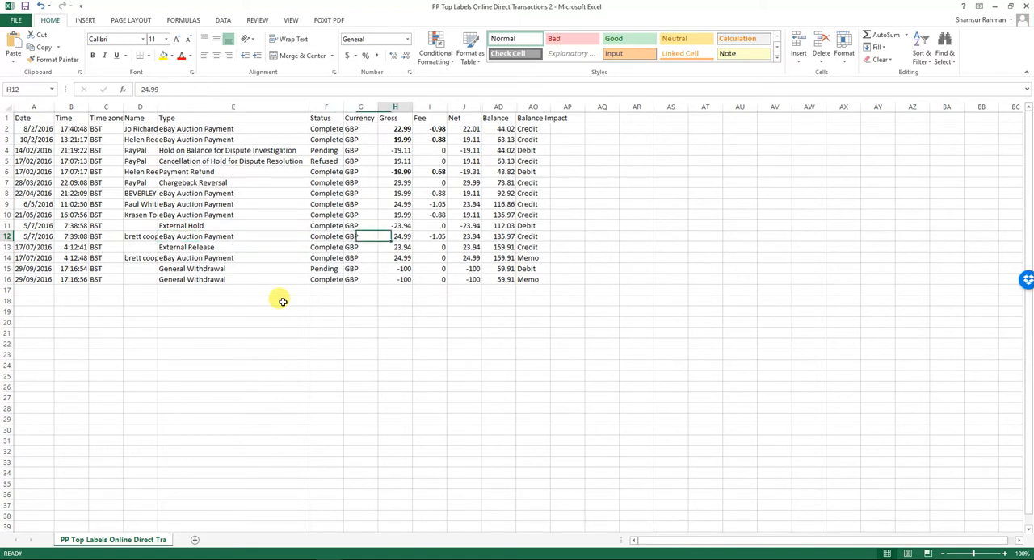
key(shift+Right)
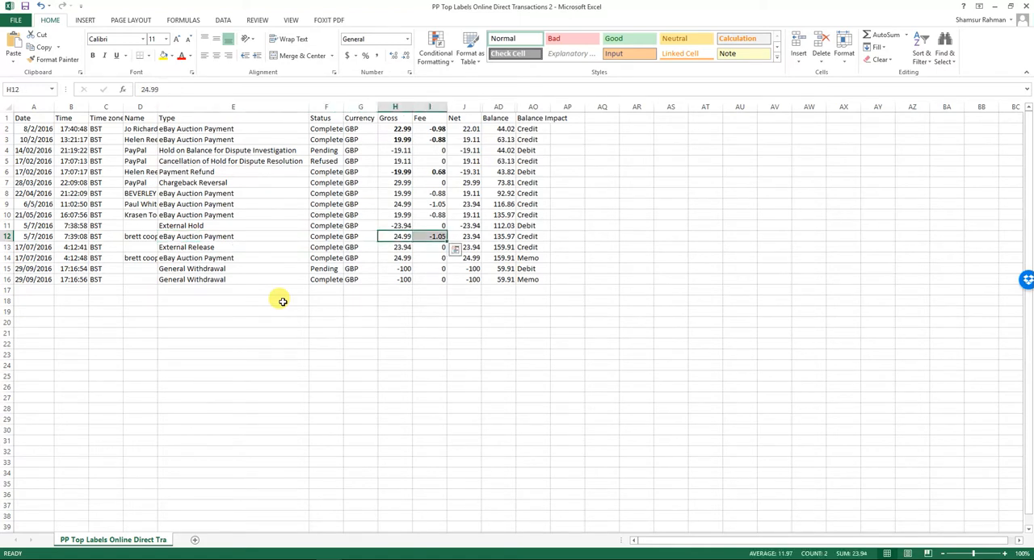
key(Right)
key(Left)
key(Left)
key(Left)
Examine the 5/7/2016 External Hold entry's type, gross, fee, net and balance to trace the July variance.
key(Up)
key(Right)
key(Right)
key(Right)
key(Right)
key(Right)
key(Right)
key(Left)
key(Left)
key(Left)
key(Left)
key(Right)
key(Right)
key(Right)
key(Right)
key(Left)
key(Left)
key(Left)
key(Left)
key(Left)
key(Right)
key(Right)
key(Right)
key(Right)
key(Right)
key(Left)
key(Left)
key(Left)
key(Left)
key(Left)
key(Left)
key(Left)
key(Left)
key(Left)
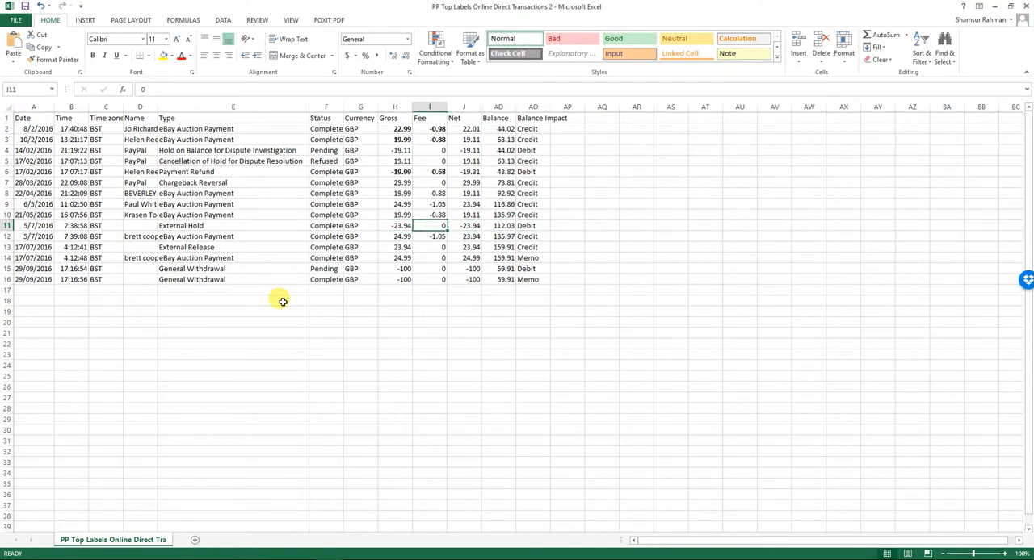
key(Right)
key(Right)
key(Right)
key(Right)
key(Right)
key(Right)
key(Right)
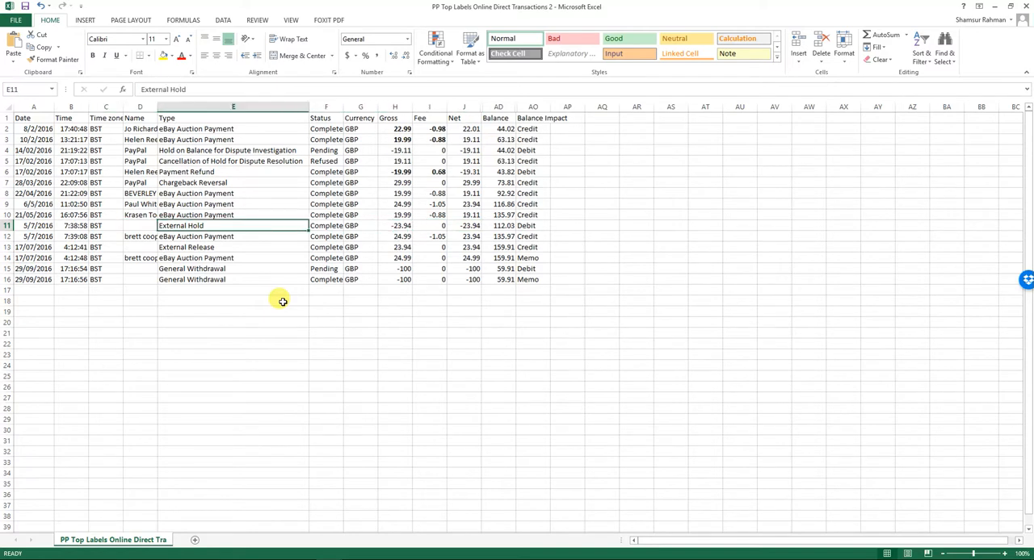
key(Left)
key(Right)
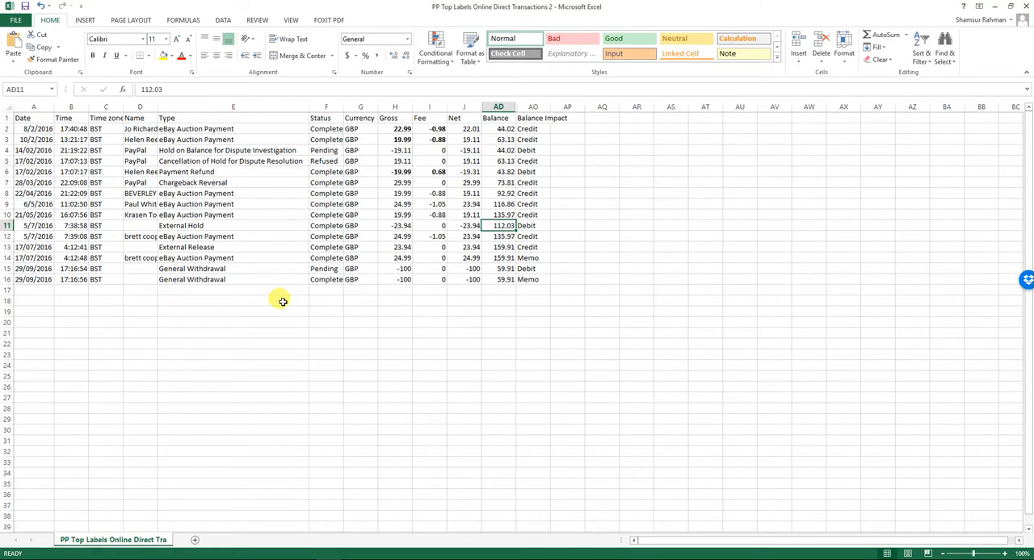
key(Left)
key(Left)
key(Left)
key(Right)
key(Right)
key(Right)
key(Left)
key(Left)
key(Right)
key(Right)
key(Down)
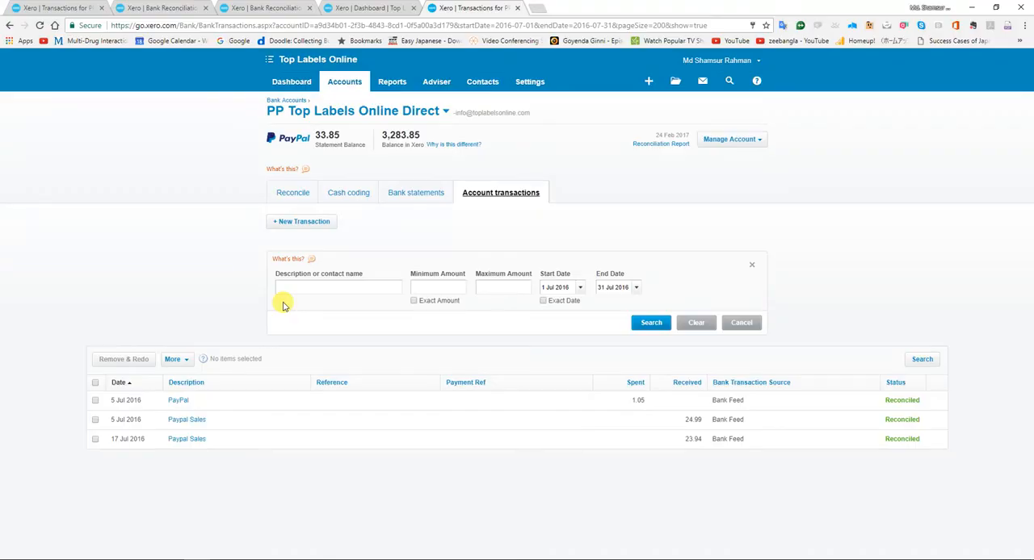
Remove and redo the reconciled 17 Jul 2016 Paypal Sales transaction of 23.94 in the PP Top Labels Online Direct account.
click(359, 8)
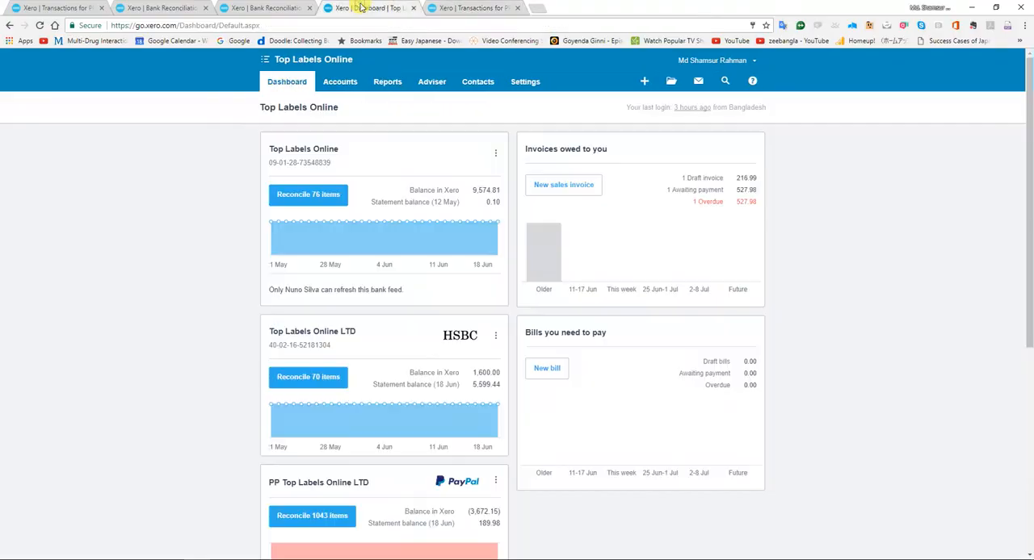
click(270, 8)
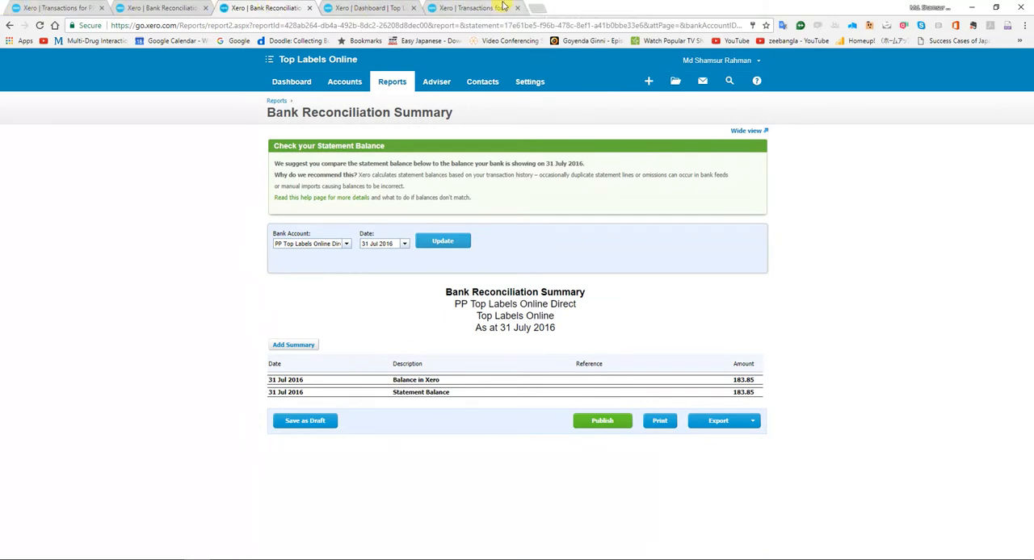
click(502, 6)
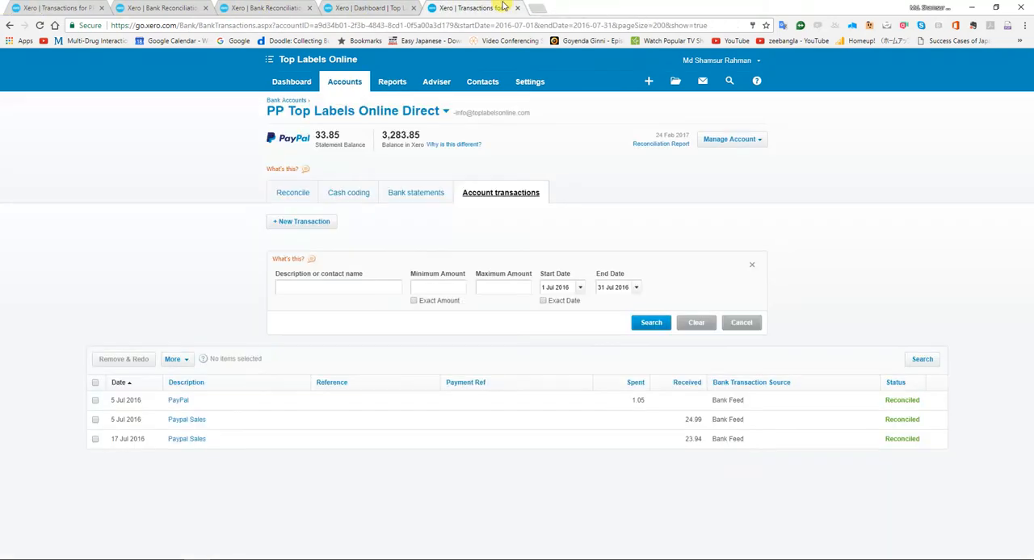
click(94, 440)
click(136, 364)
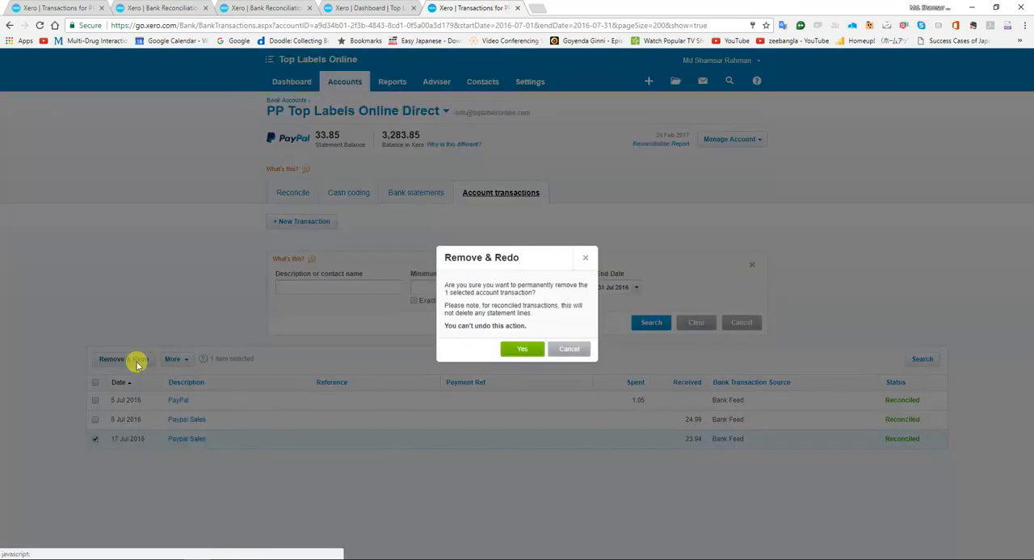
click(513, 351)
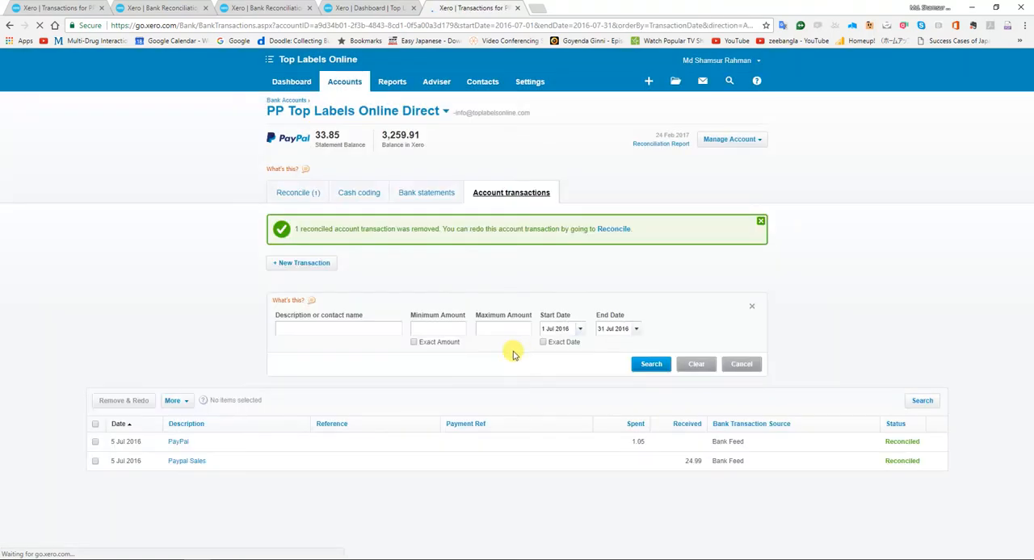
Refresh the 31 July 2016 Bank Reconciliation Summary and compare it with the July Paypal 2nd statement balance in the Bank Reconciliation workbook.
click(291, 7)
click(454, 245)
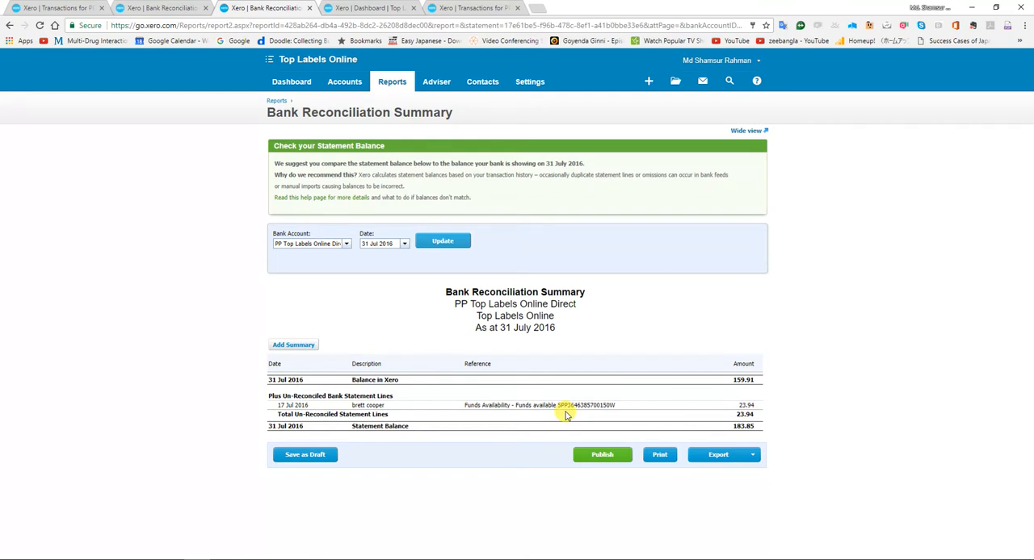
key(alt+Tab)
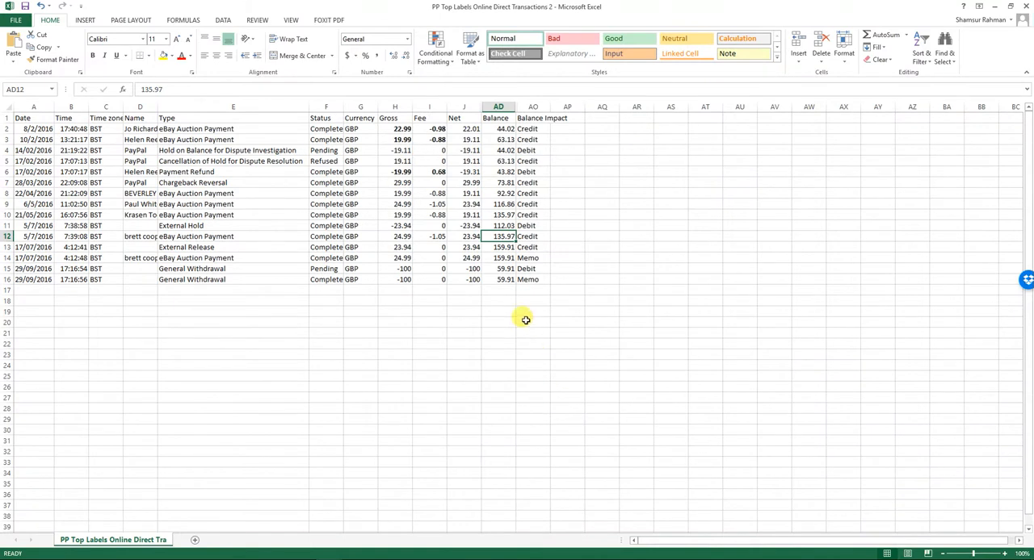
key(alt+Tab)
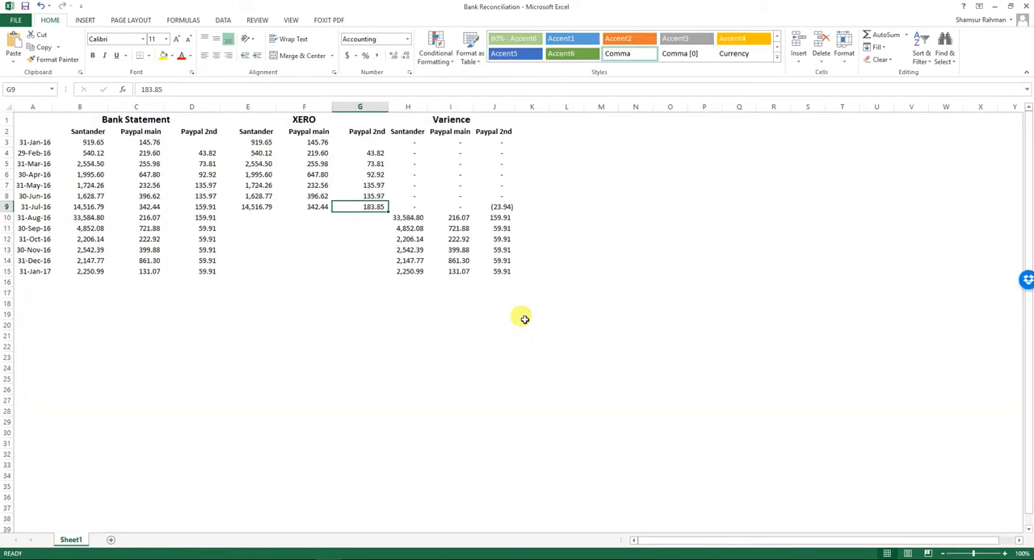
key(Left)
key(Left)
key(Left)
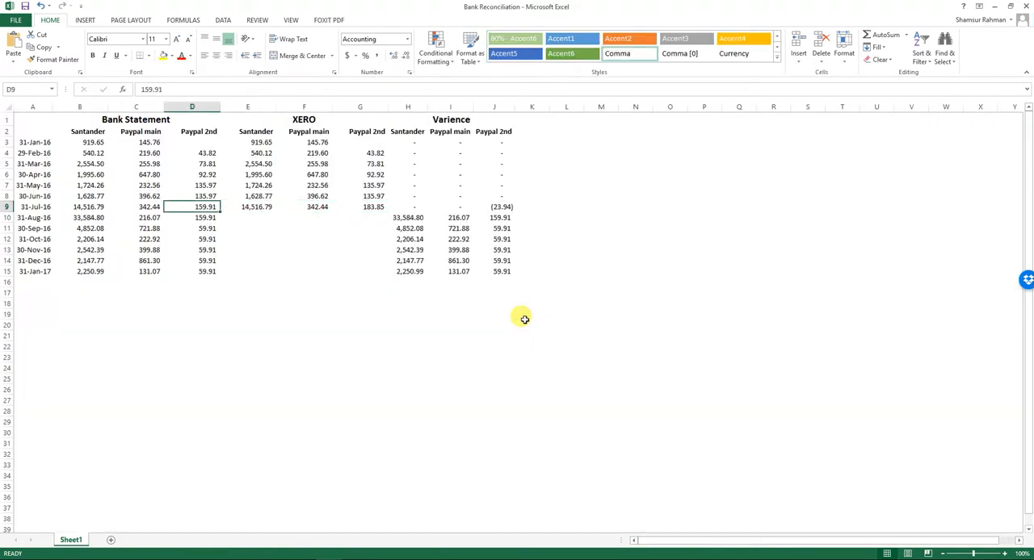
Check the 17/07/2016 External Release balance in the PP Top Labels Online Direct Transactions 2 workbook, and return to Xero.
key(alt+Tab)
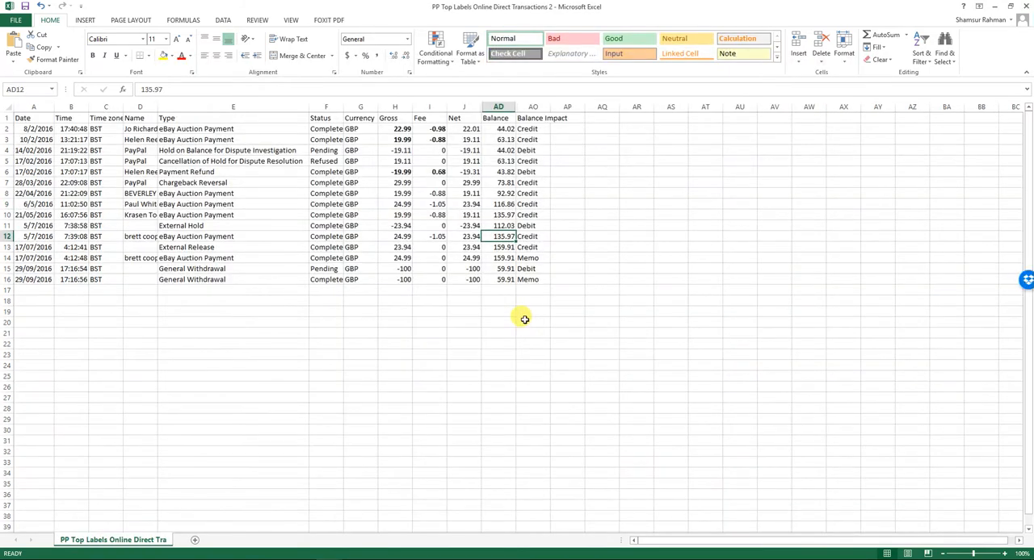
key(Down)
key(alt+Tab)
key(alt+Tab)
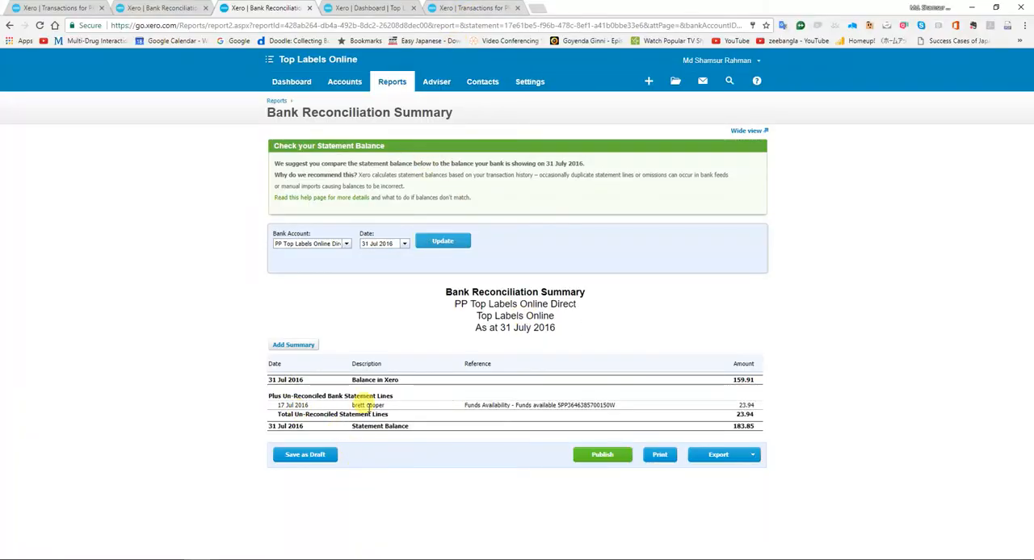
Filter the PP Top Labels Online Direct bank statement lines to the exact date 17 Jul 2016.
click(471, 8)
click(439, 192)
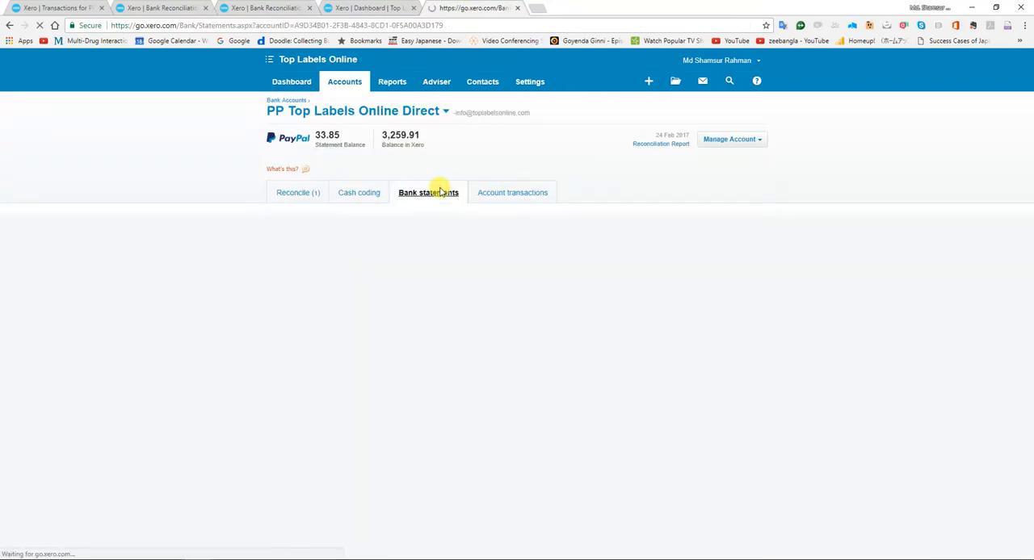
click(915, 223)
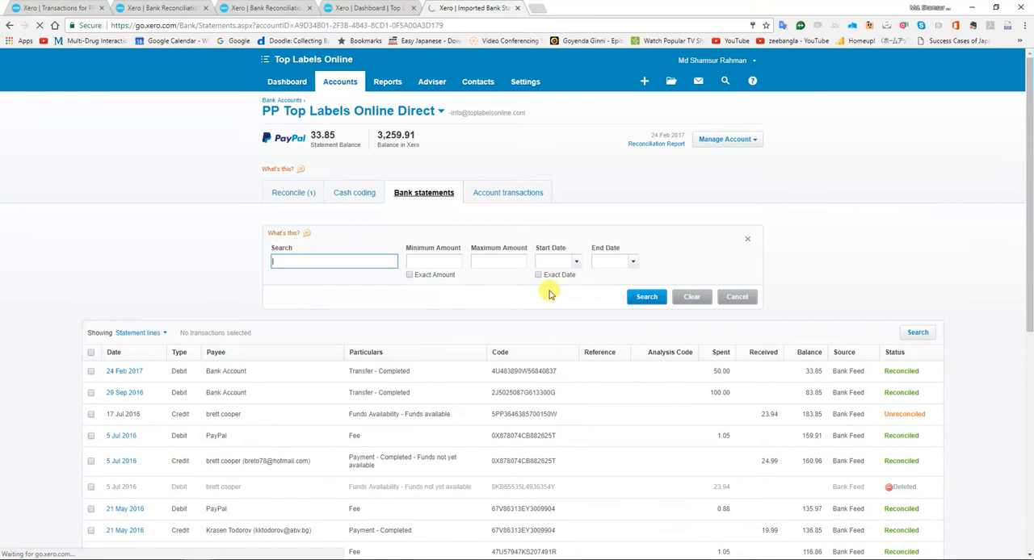
click(537, 275)
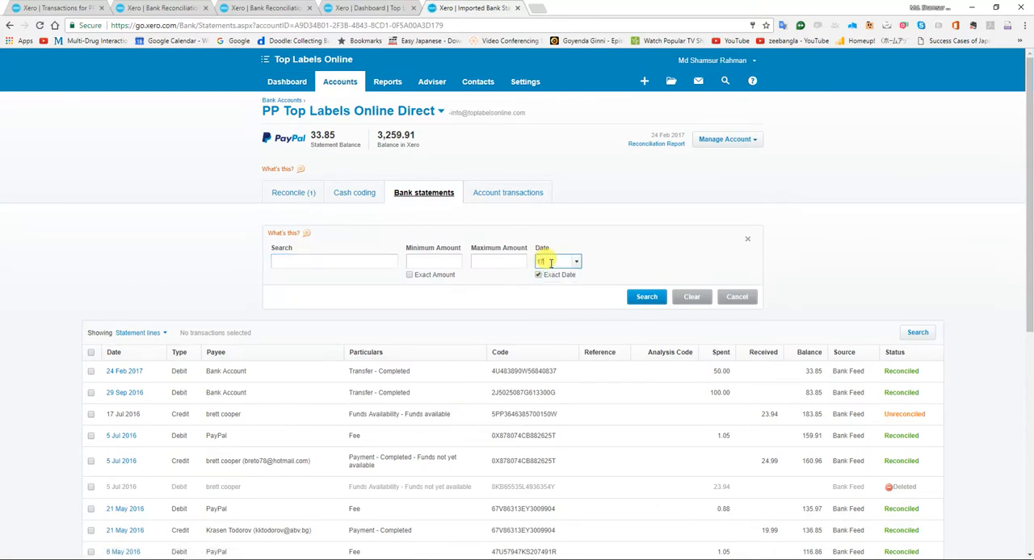
text(17 Jul 2016)
key(Return)
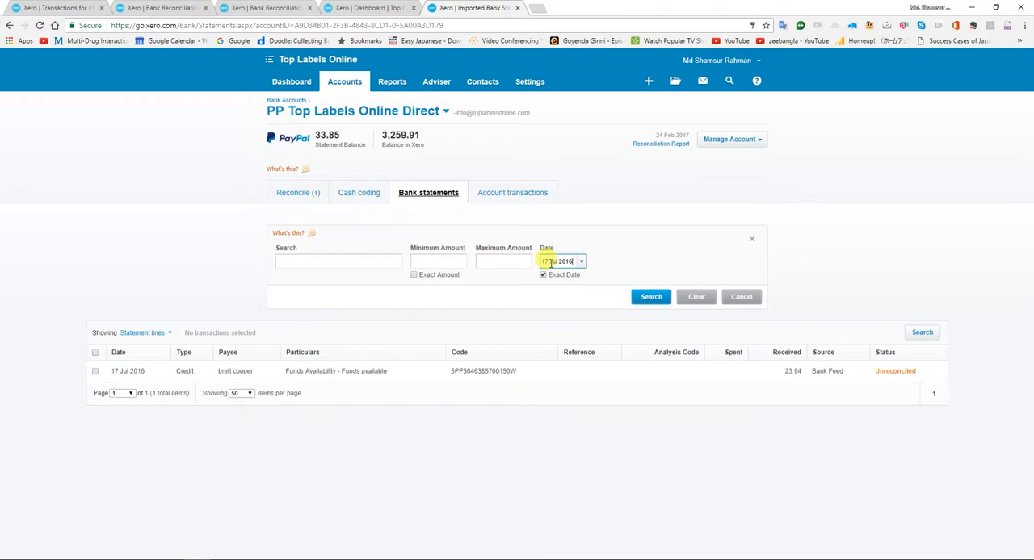
Delete the unreconciled 17 Jul 2016 Funds Availability statement line.
click(95, 370)
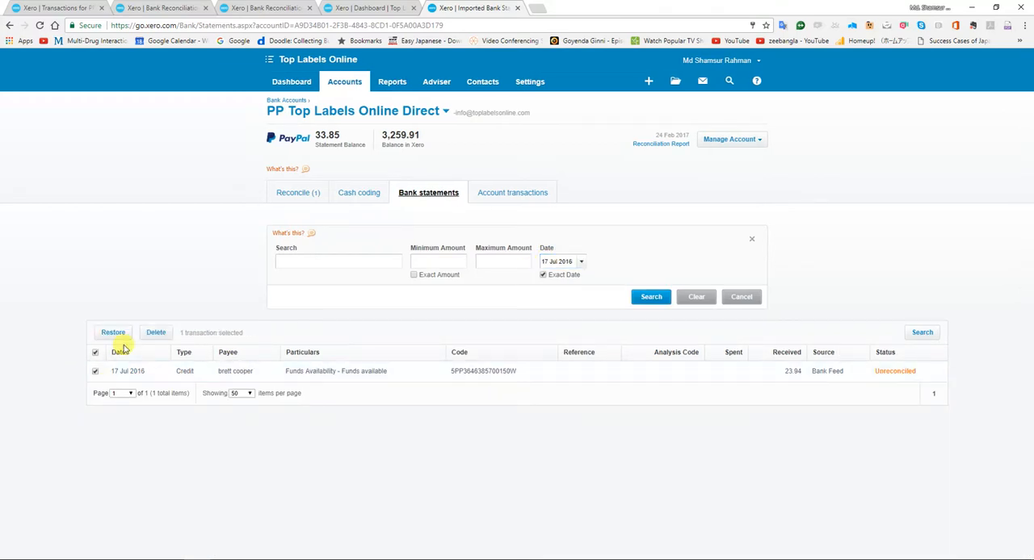
click(153, 333)
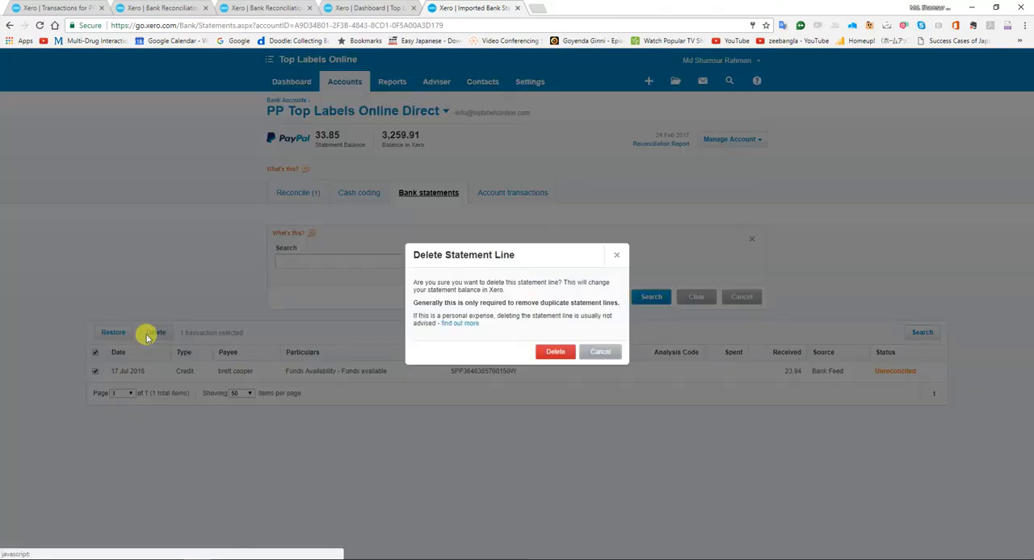
click(556, 356)
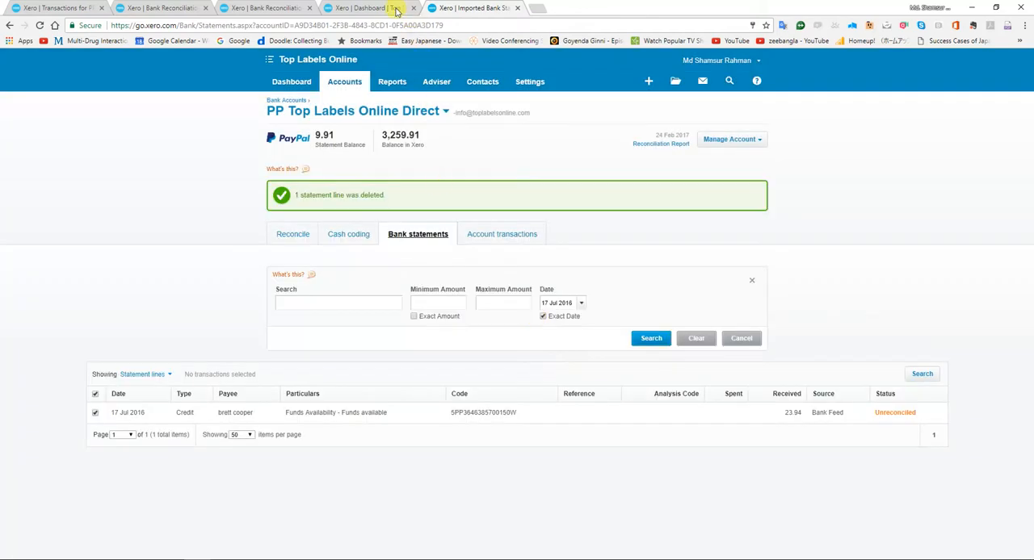
Refresh the PP Top Labels Online Direct Bank Reconciliation Summary as at 31 July 2016 to check its balances.
click(392, 8)
click(275, 10)
click(446, 240)
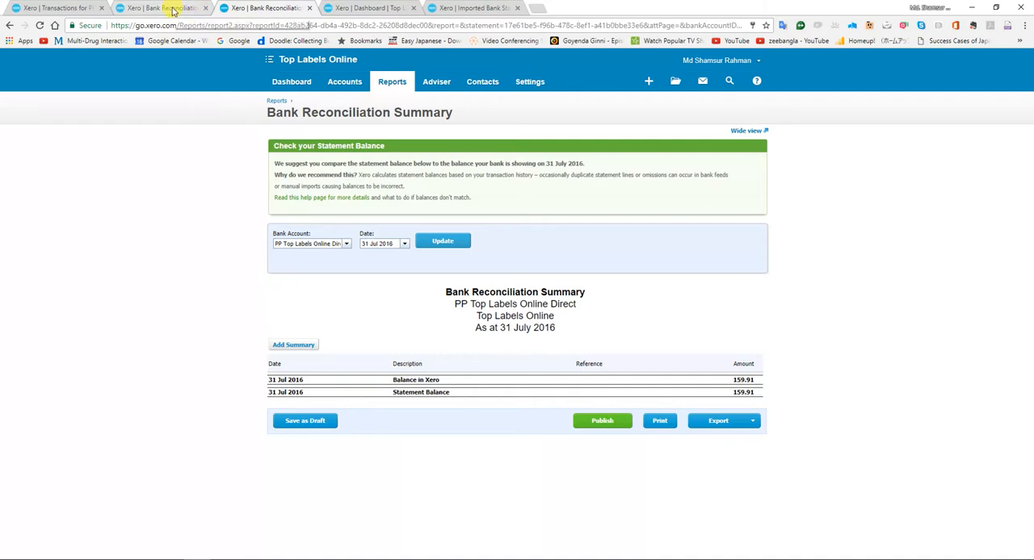
Switch to the Bank Reconciliation workbook in Excel and set the 31-Jul-16 XERO Paypal 2nd balance to 159.91.
mouse_move(323, 557)
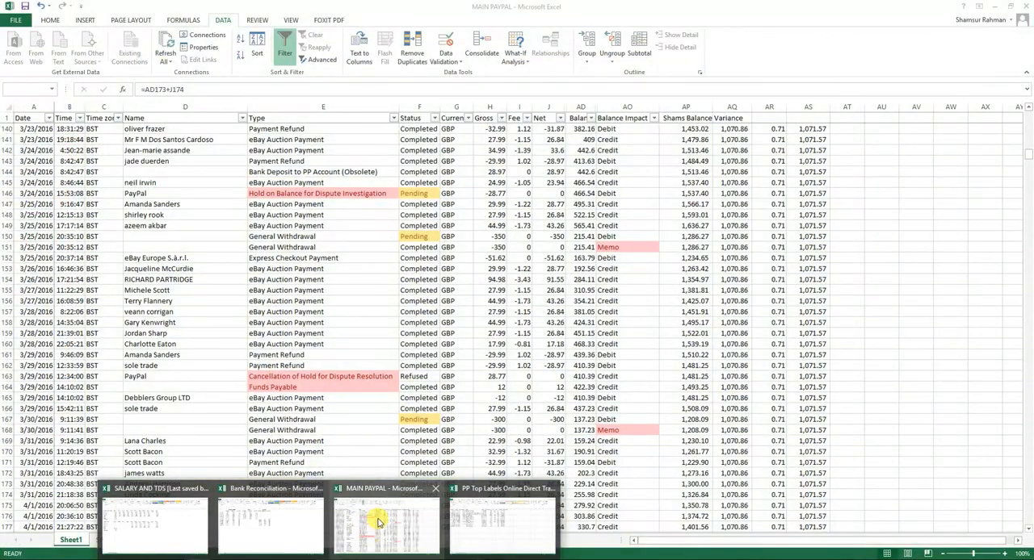
click(376, 517)
key(alt+Tab)
key(alt+Tab)
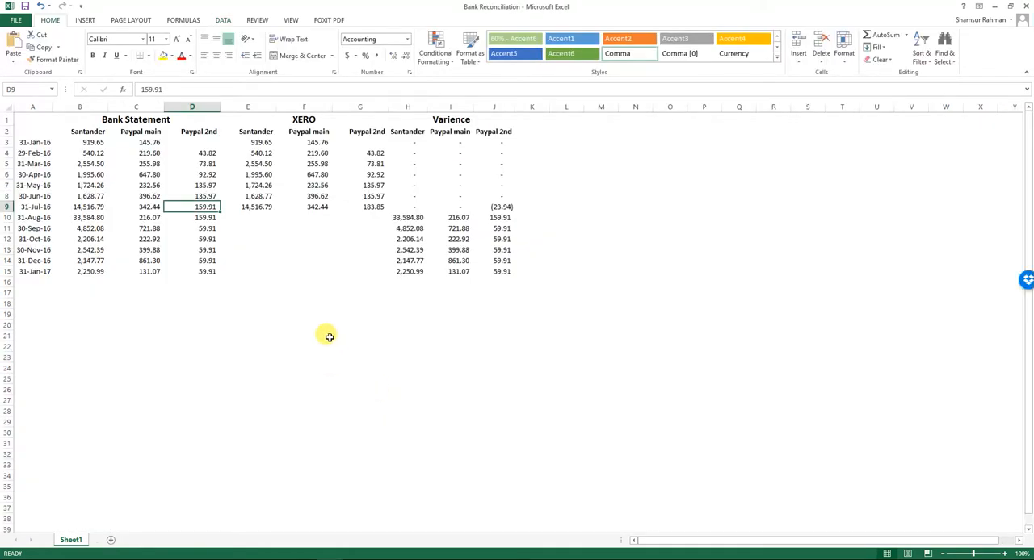
key(Right)
key(Right)
key(Right)
text(159.91)
key(Return)
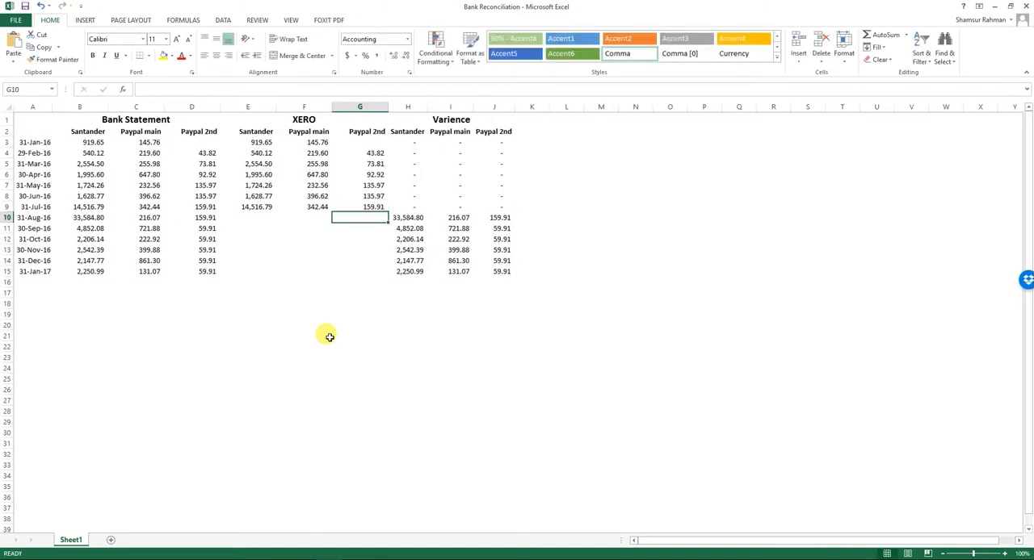
Switch back to Xero and update the Bank Reconciliation Summary for PP Top Labels Online LTD as at 31 July 2016.
key(alt+Tab)
key(alt+Tab)
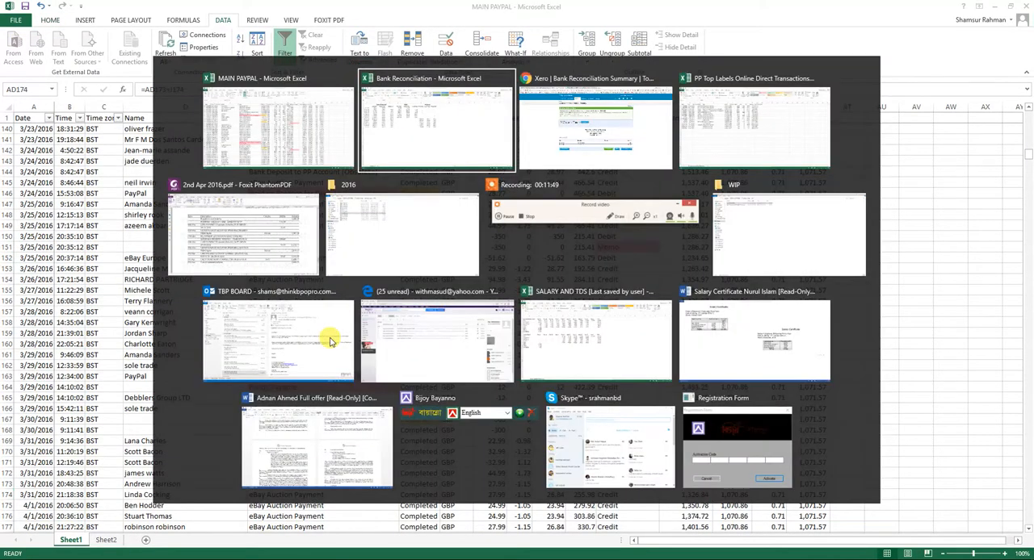
key(alt+Tab)
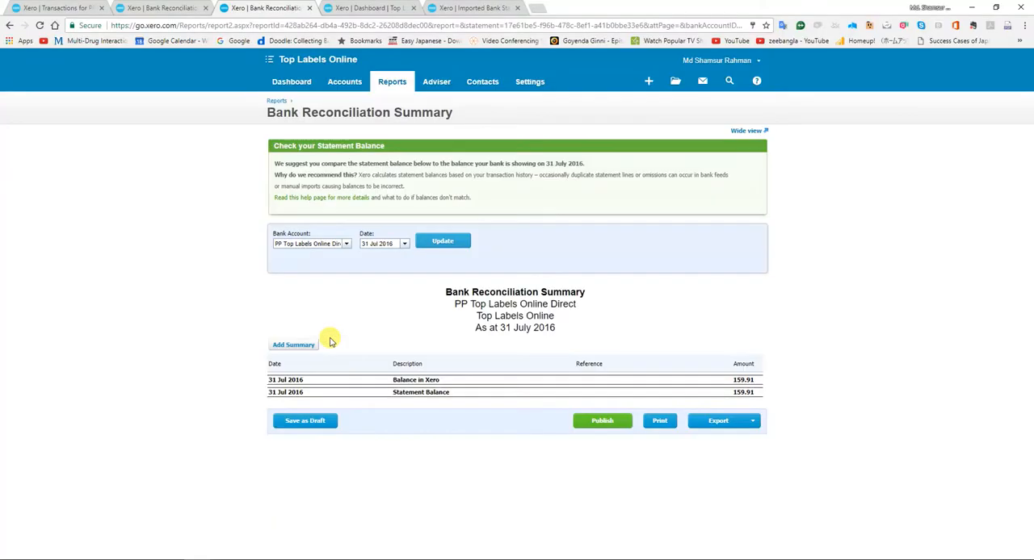
click(346, 245)
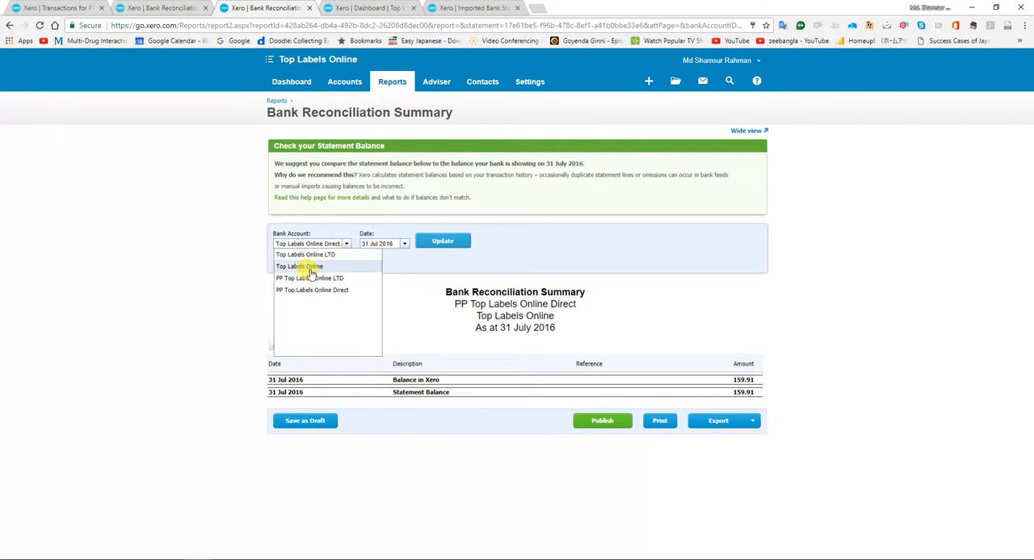
click(319, 280)
click(448, 243)
click(450, 243)
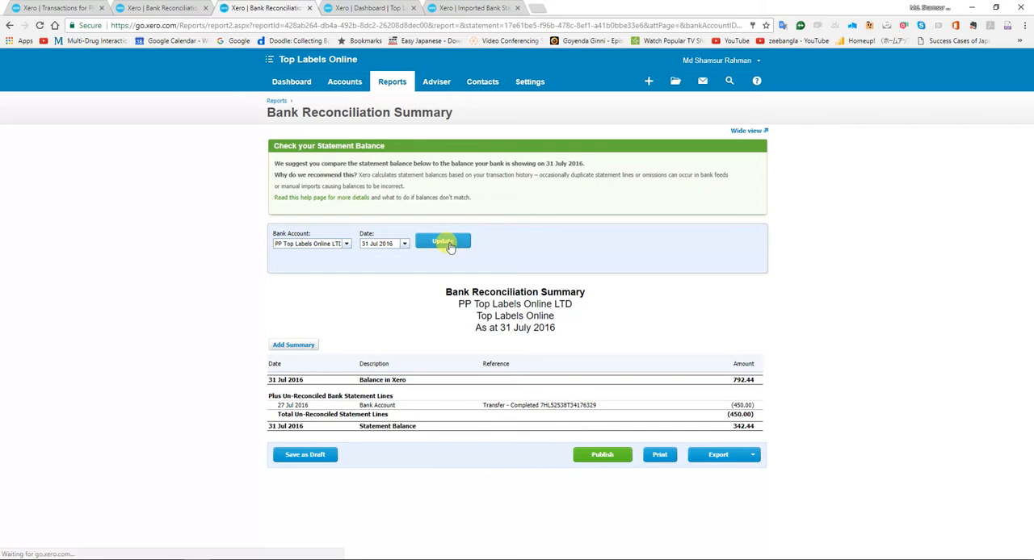
Switch to the MAIN PAYPAL workbook in Excel and locate the 7/27/2016 General Withdrawal entries of -450.
key(alt+Tab)
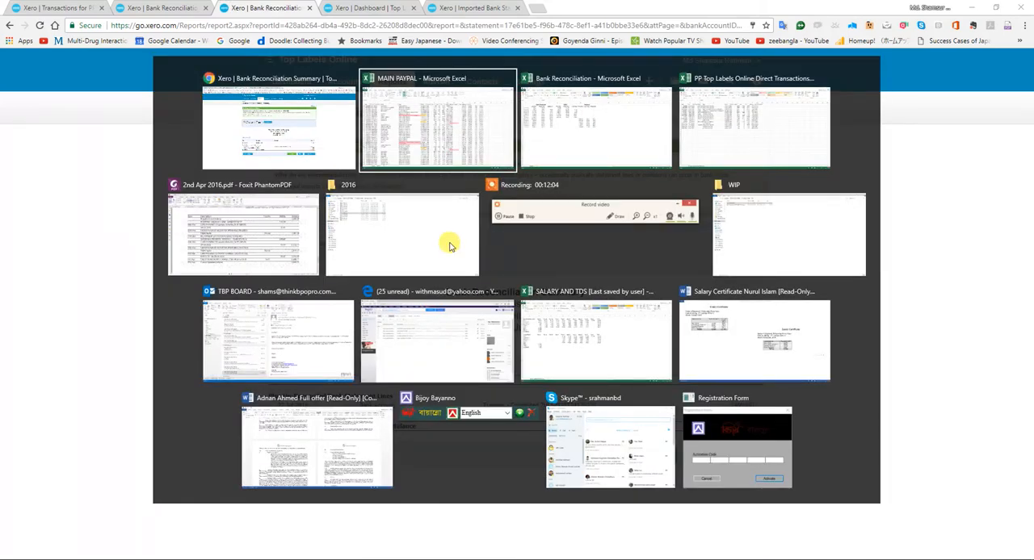
key(alt+Tab)
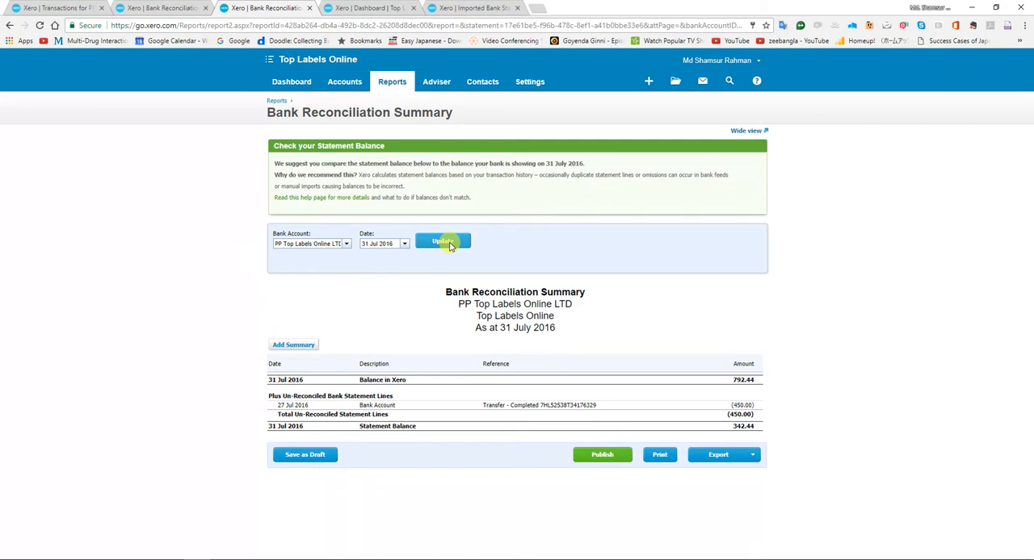
key(alt+Tab)
key(Down)
key(Down)
key(Down)
key(Up)
key(Up)
key(Up)
key(Up)
key(Up)
key(Up)
key(Up)
key(Up)
key(Up)
key(Up)
key(Up)
key(Up)
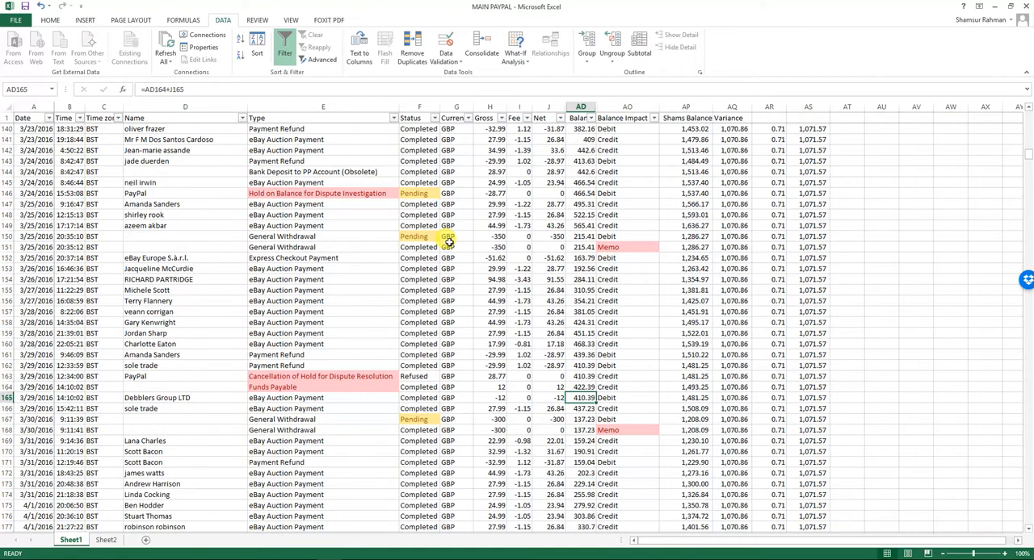
scroll(373, 318, down, 18)
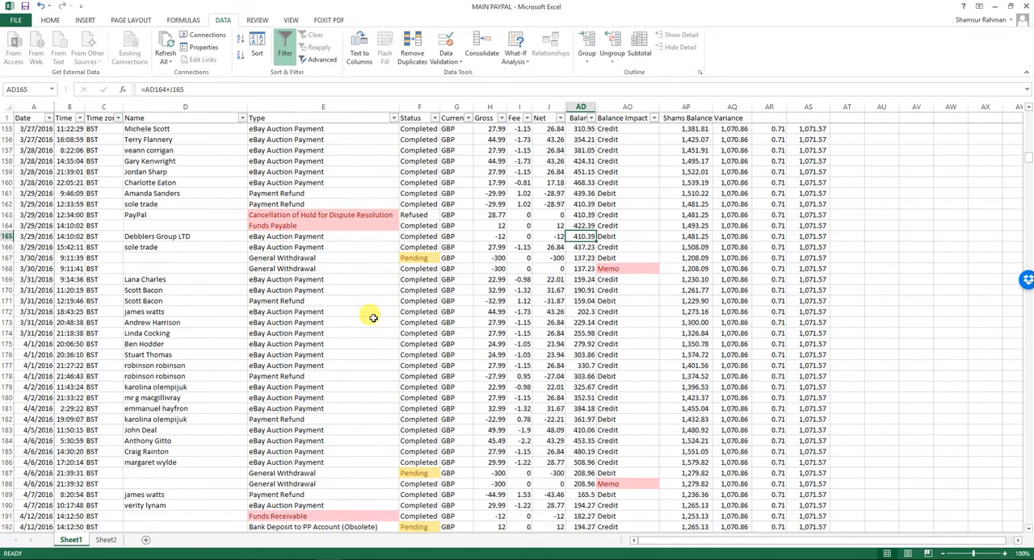
scroll(373, 319, down, 20)
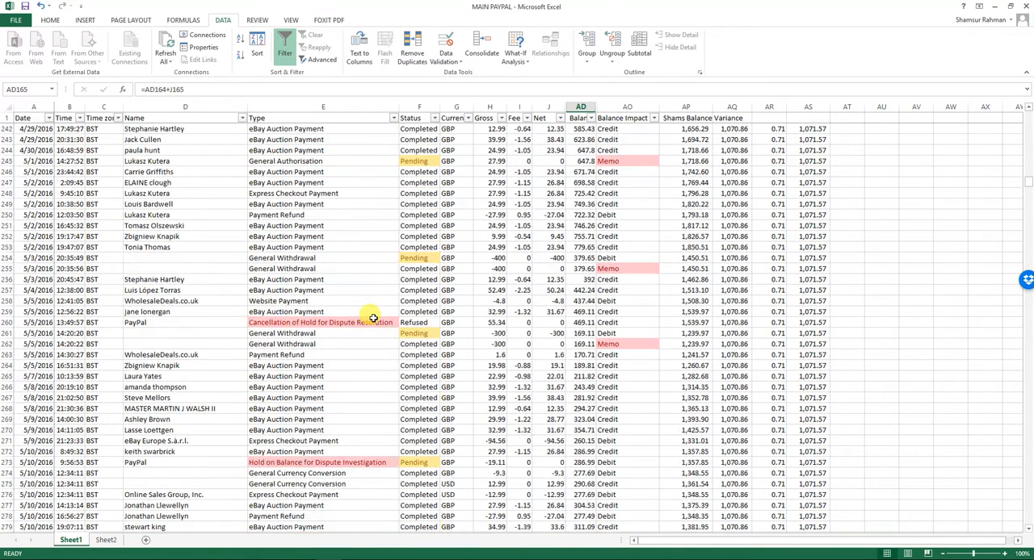
scroll(373, 318, down, 20)
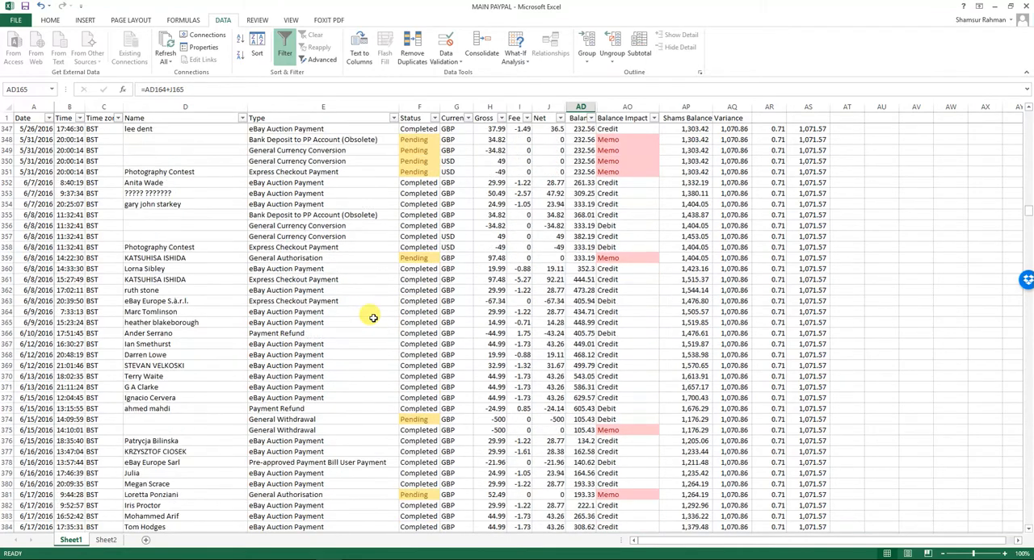
scroll(88, 411, down, 15)
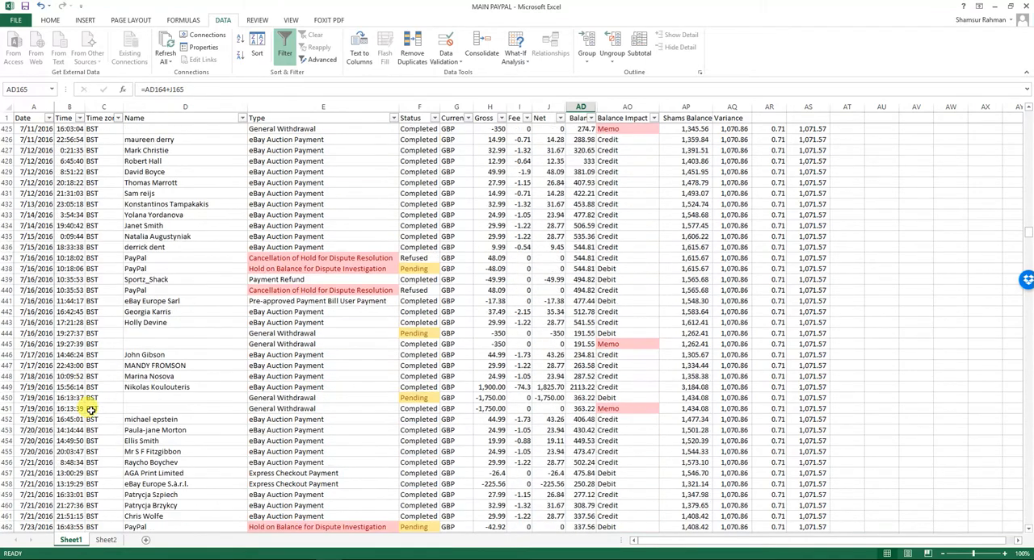
scroll(29, 454, down, 5)
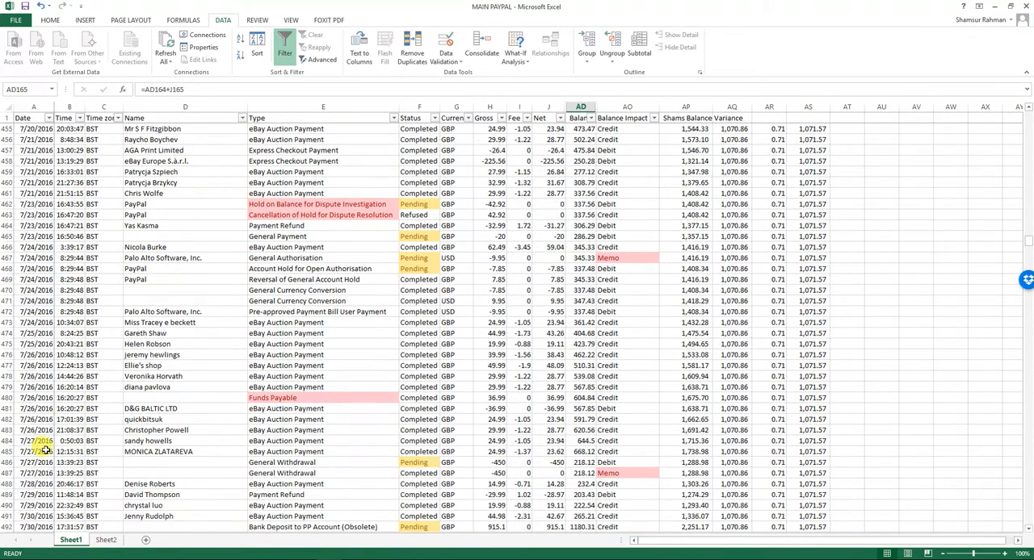
click(38, 462)
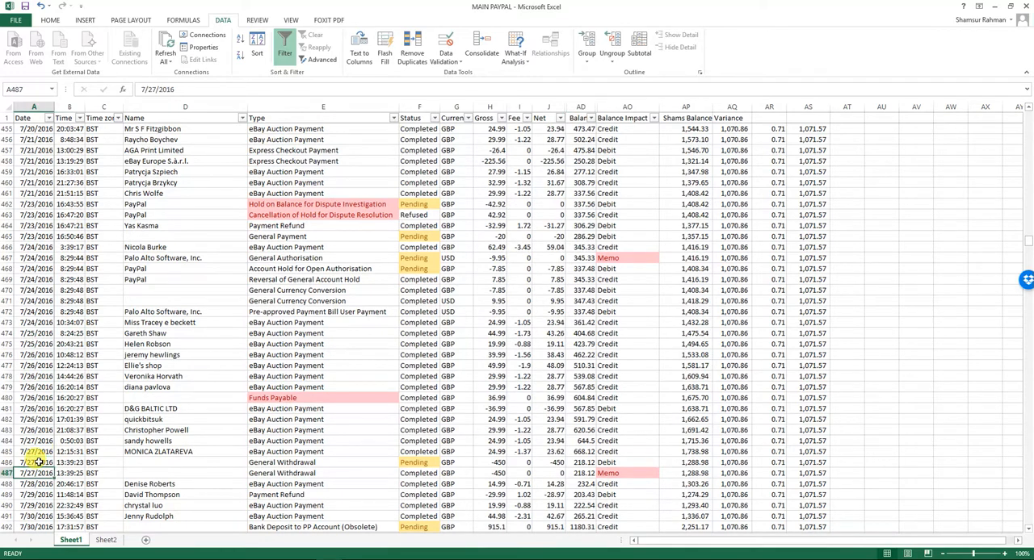
Examine the type, currency and gross amount of the 7/27/2016 General Withdrawal entries in the MAIN PAYPAL sheet.
key(Right)
key(Right)
key(Right)
key(Right)
key(Right)
key(Right)
key(alt+Tab)
key(alt+Tab)
key(Left)
key(Right)
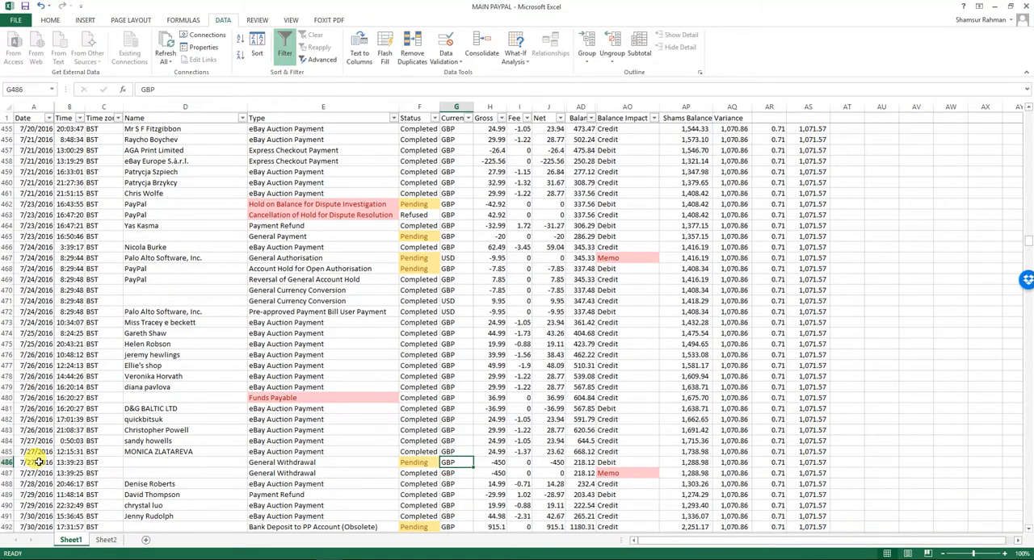
key(Right)
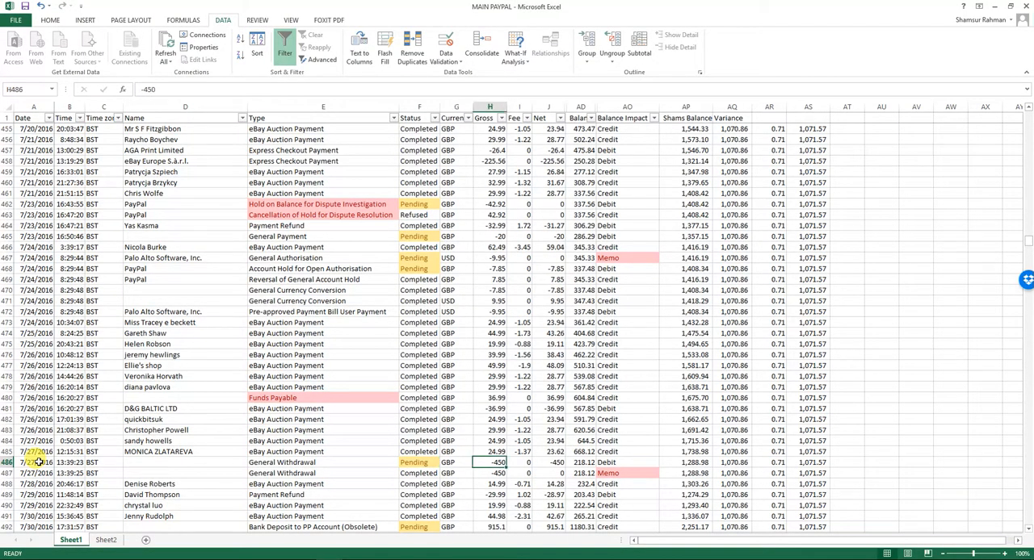
click(489, 473)
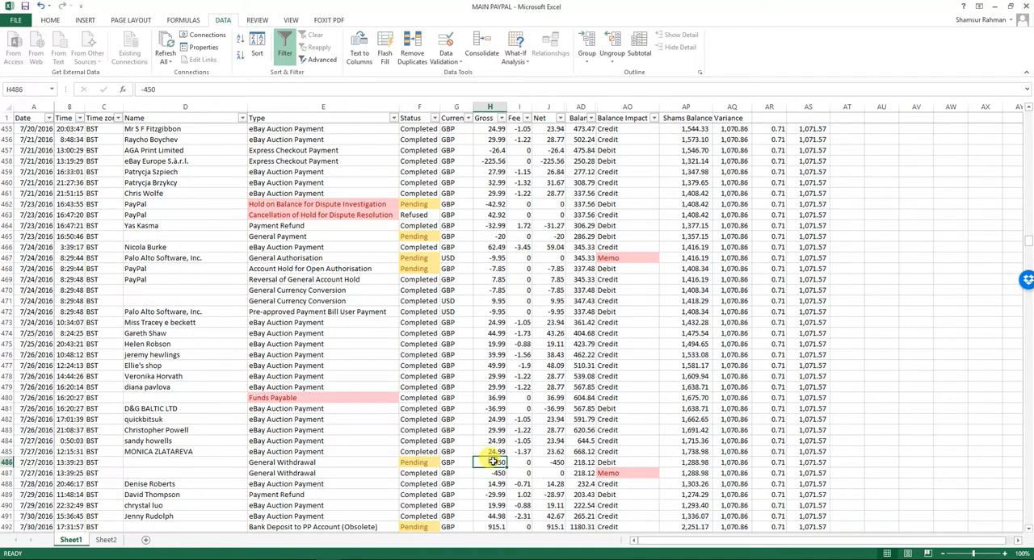
click(281, 463)
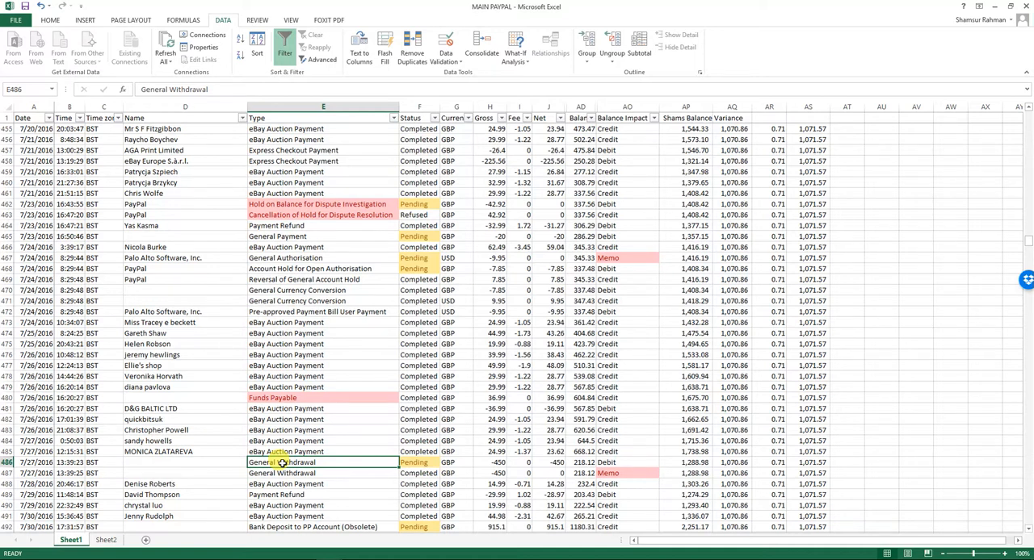
Switch to Xero and update the Bank Reconciliation Summary for the Top Labels Online account as at 31 July 2016.
key(alt+Tab)
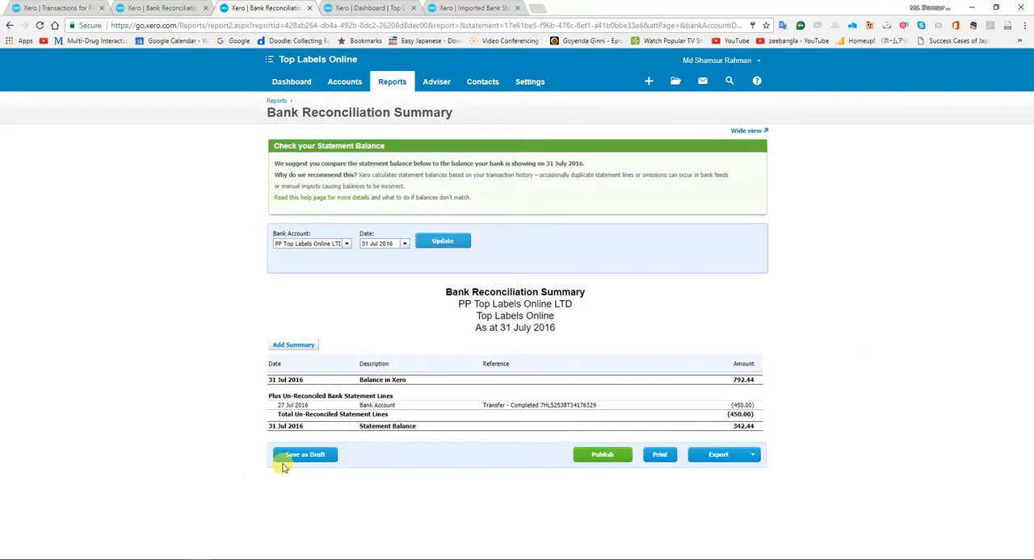
click(344, 245)
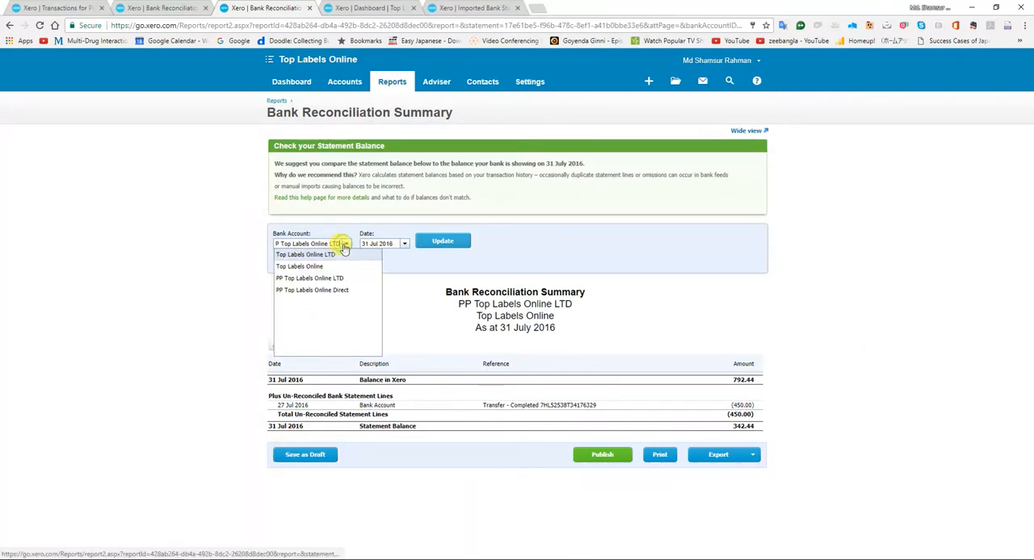
click(323, 267)
click(434, 246)
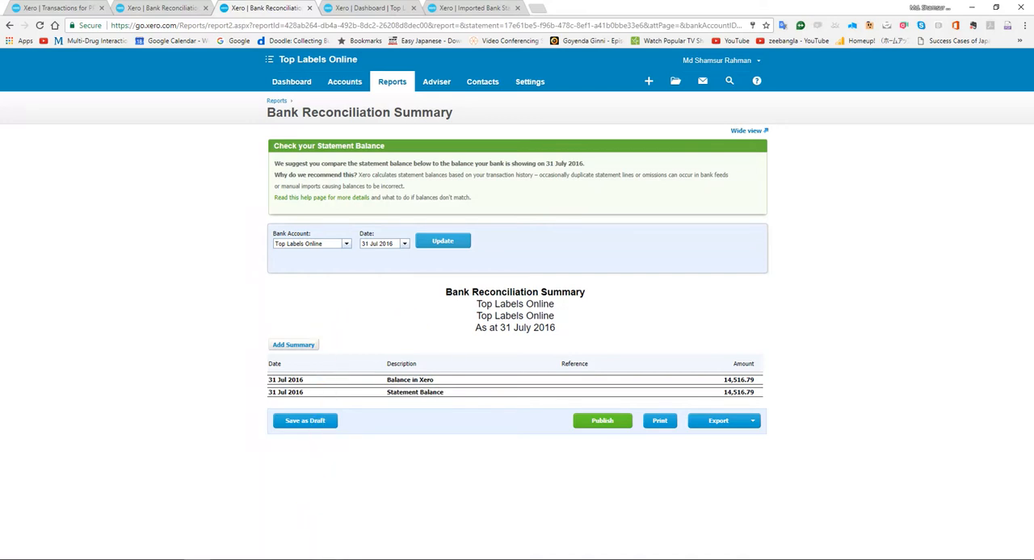
Switch to Foxit PhantomPDF and check the 2nd Aug 2016.pdf statement for the 27th Jul PayPal receipt and month-end balance.
click(196, 559)
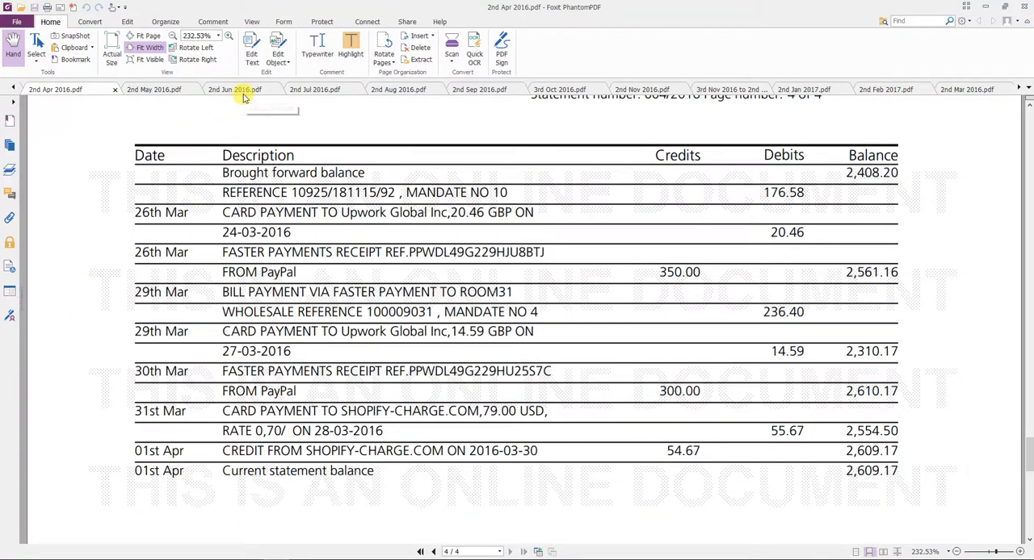
click(395, 91)
scroll(335, 290, up, 1)
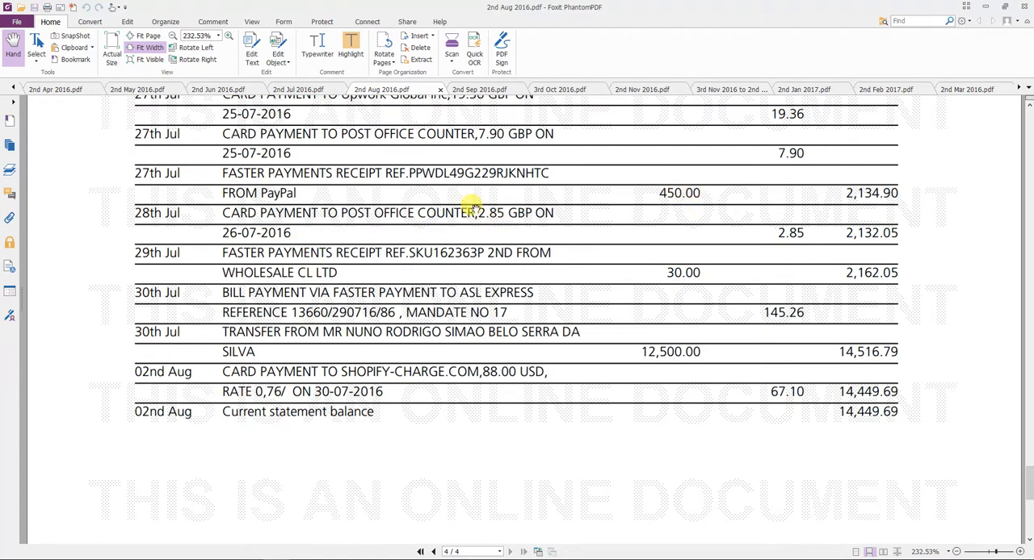
Switch back to Xero and search the Top Labels Online account transactions for the exact date 27 Jul 2016.
key(alt+Tab)
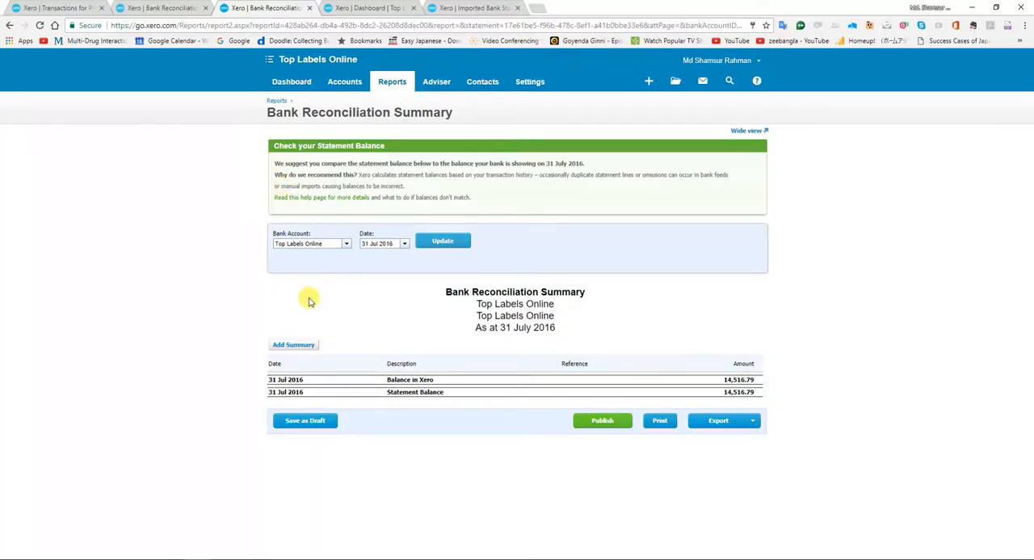
click(475, 8)
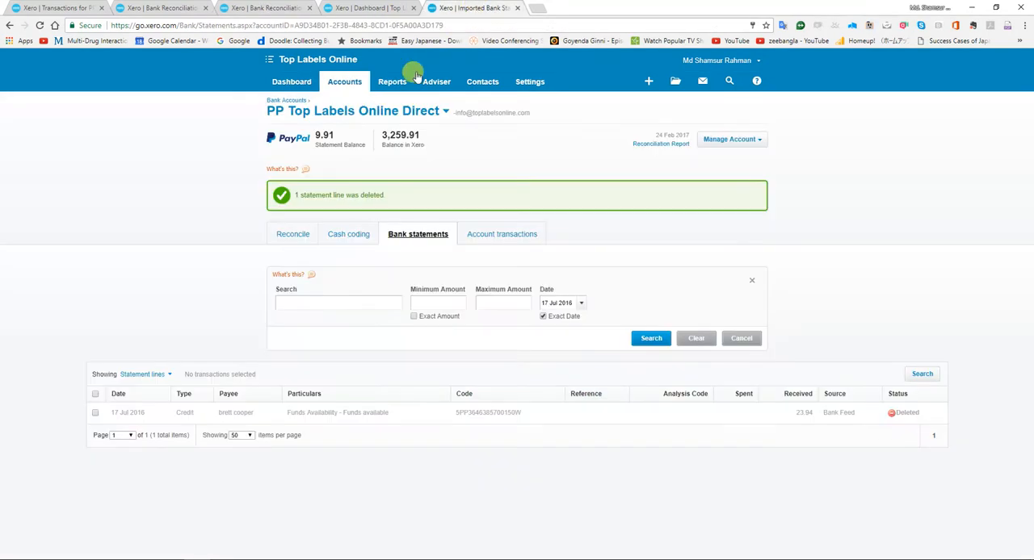
click(292, 82)
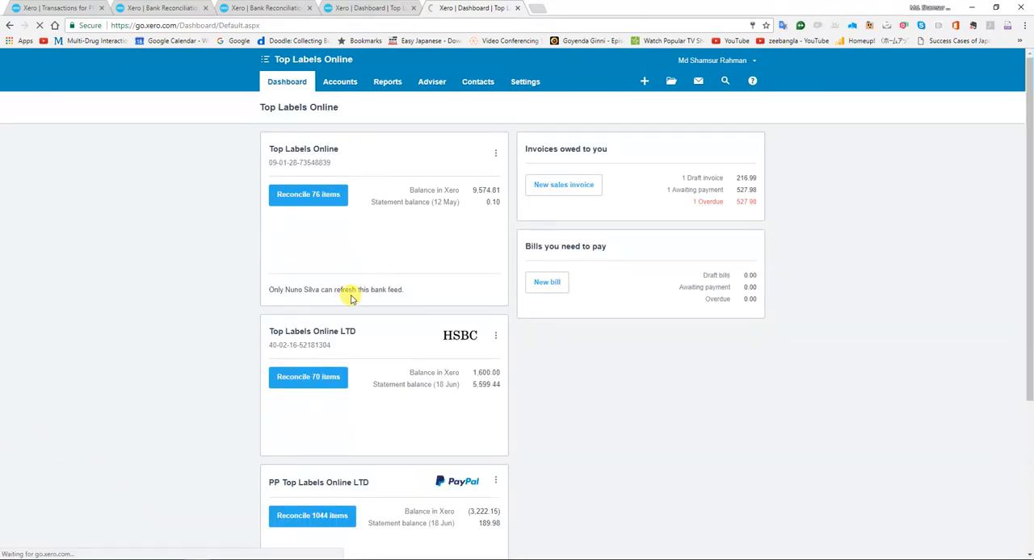
click(494, 153)
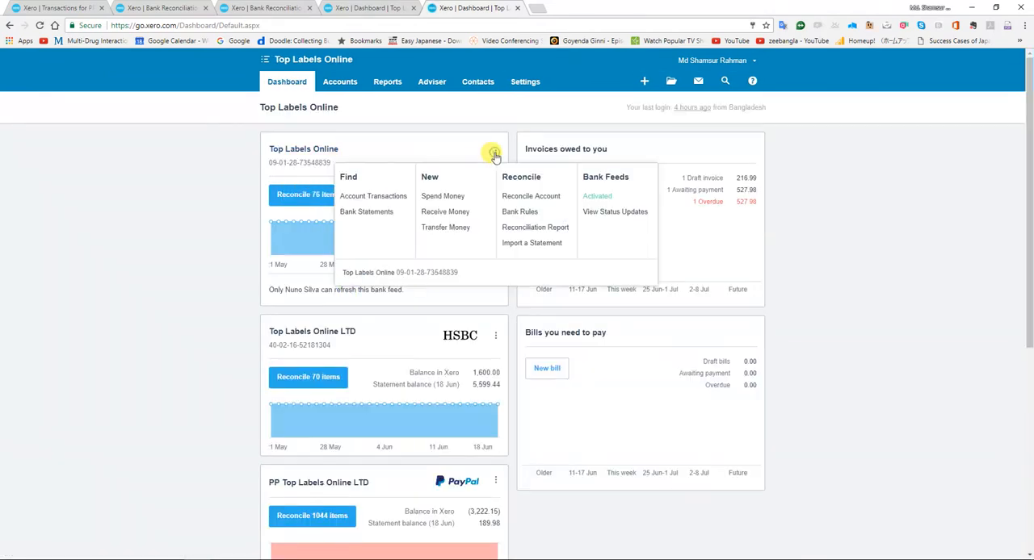
click(376, 197)
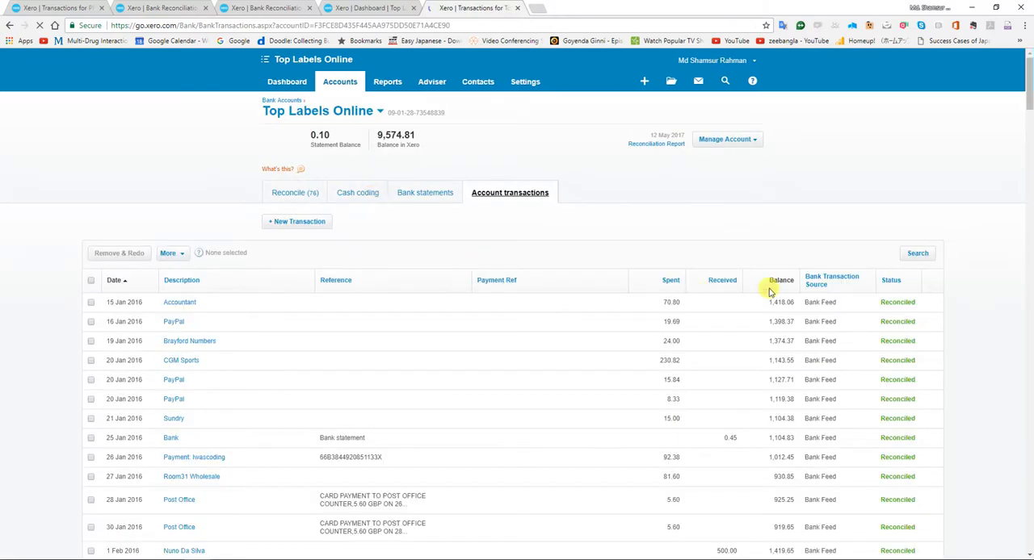
click(919, 254)
click(541, 288)
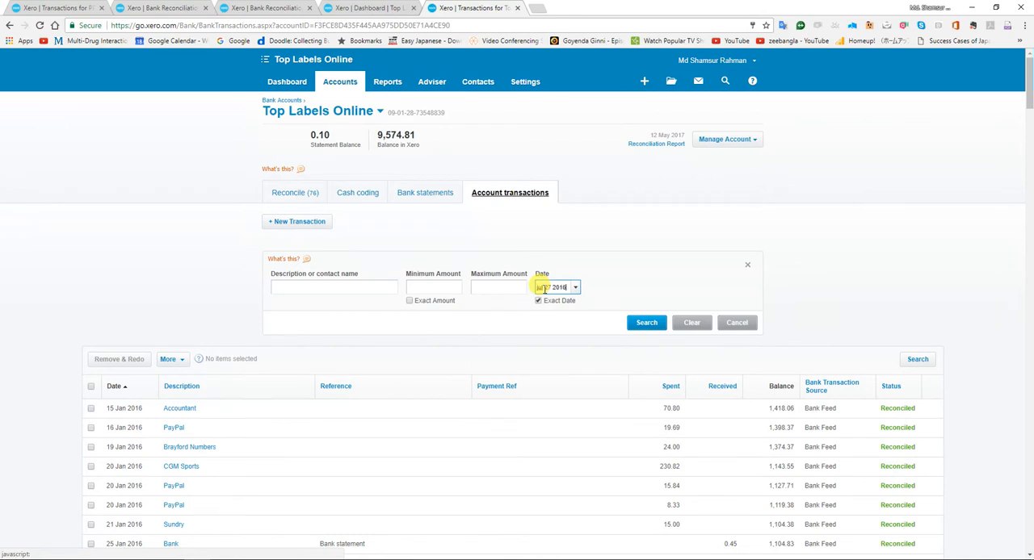
key(Return)
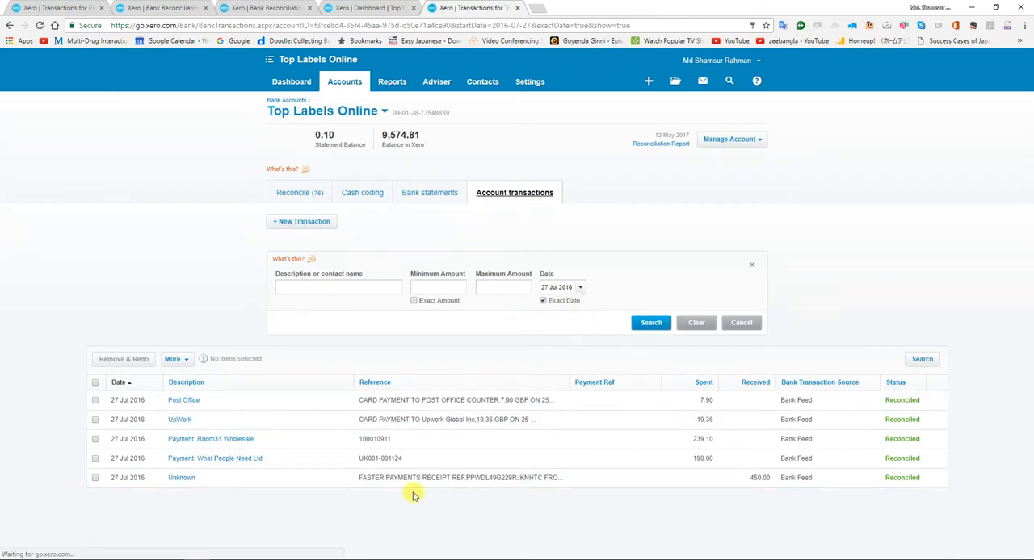
Review the 27 Jul 2016 PayPal receipt of 450.00 and apply Remove & Redo to that transaction.
click(418, 484)
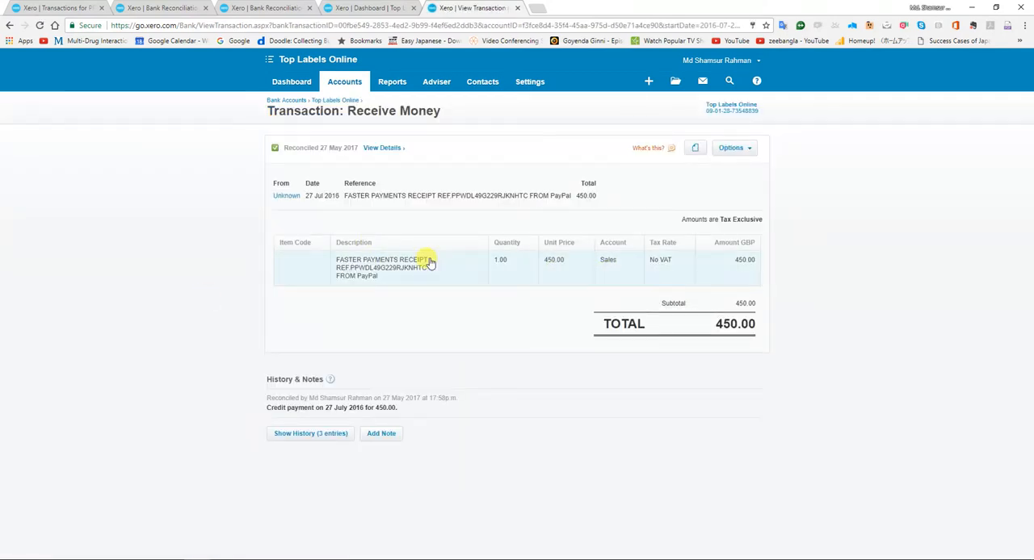
click(10, 25)
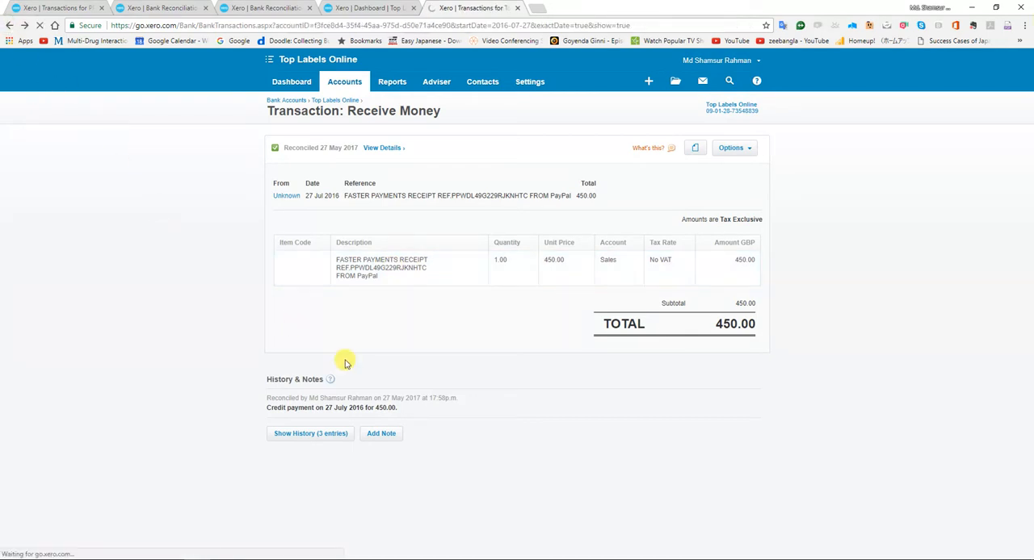
click(94, 478)
click(125, 358)
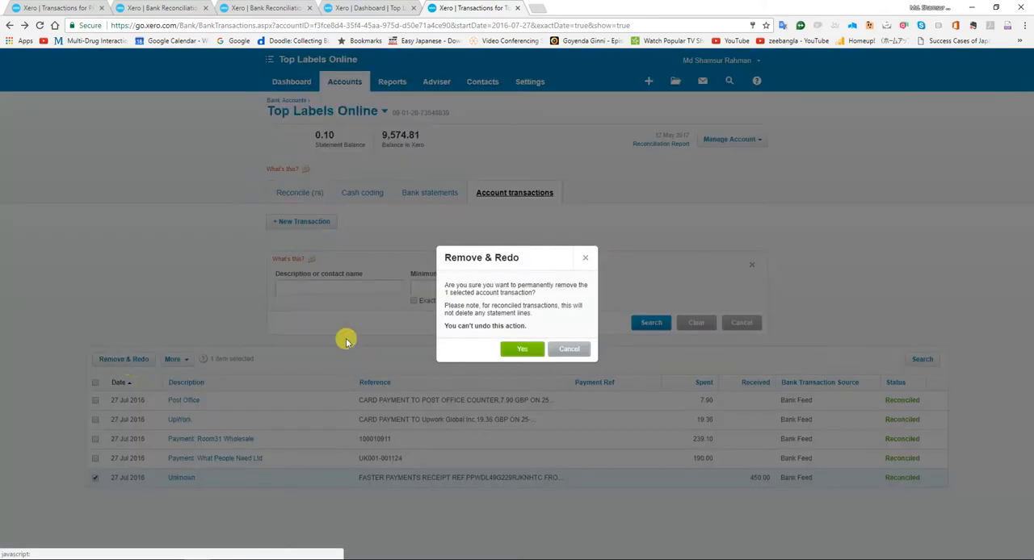
click(521, 349)
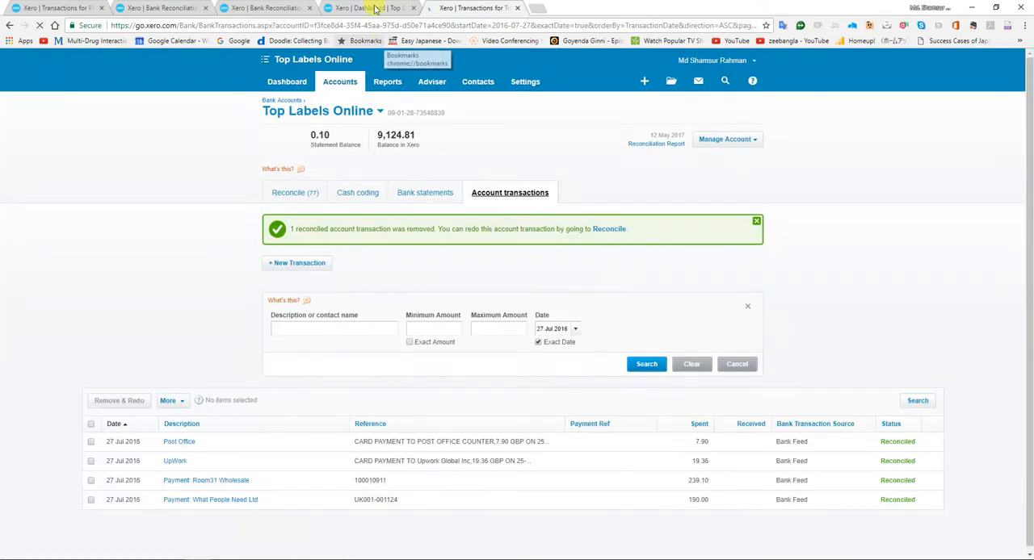
Refresh the Top Labels Online Bank Reconciliation Summary as at 31 July 2016 to check the effect of the removal.
click(374, 7)
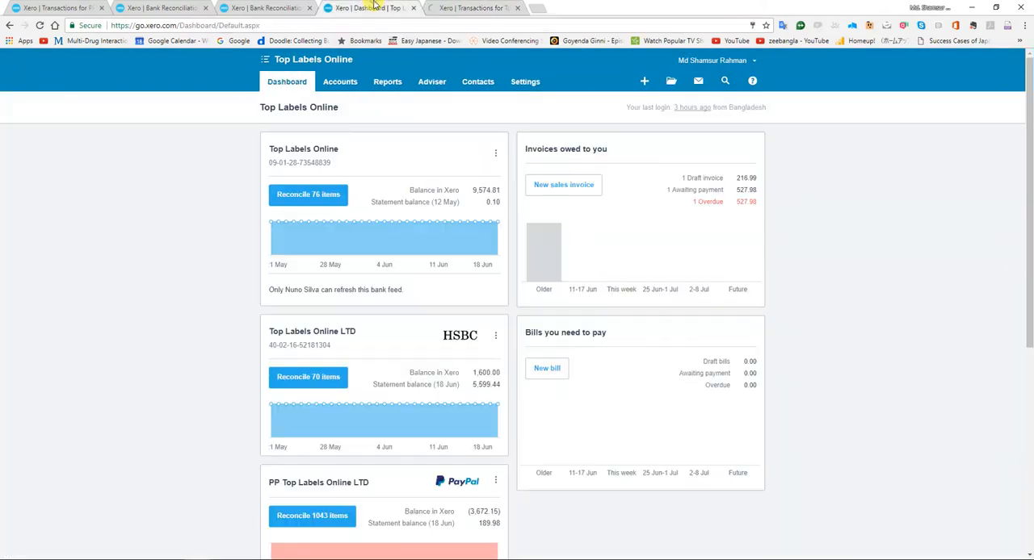
key(ctrl+shift+Tab)
click(440, 242)
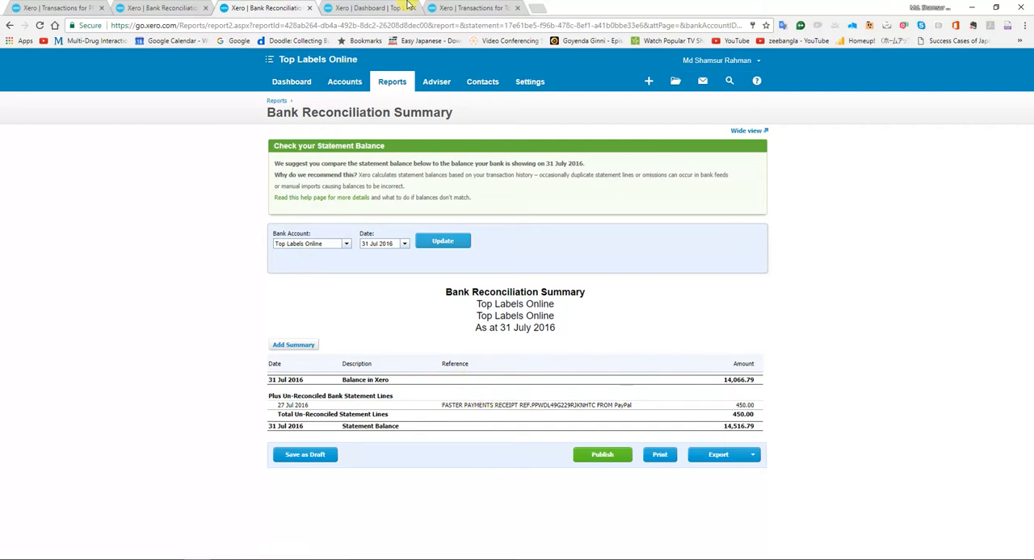
Reconcile the Top Labels Online 27 Jul 2016 receipt of 450.00 as a transfer with PP Top Labels Online LTD.
click(166, 9)
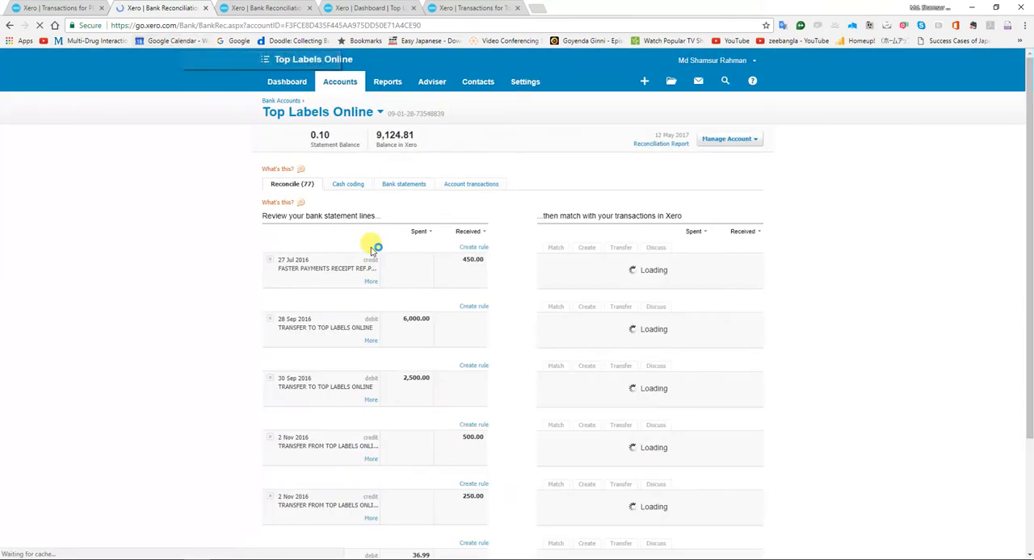
click(294, 87)
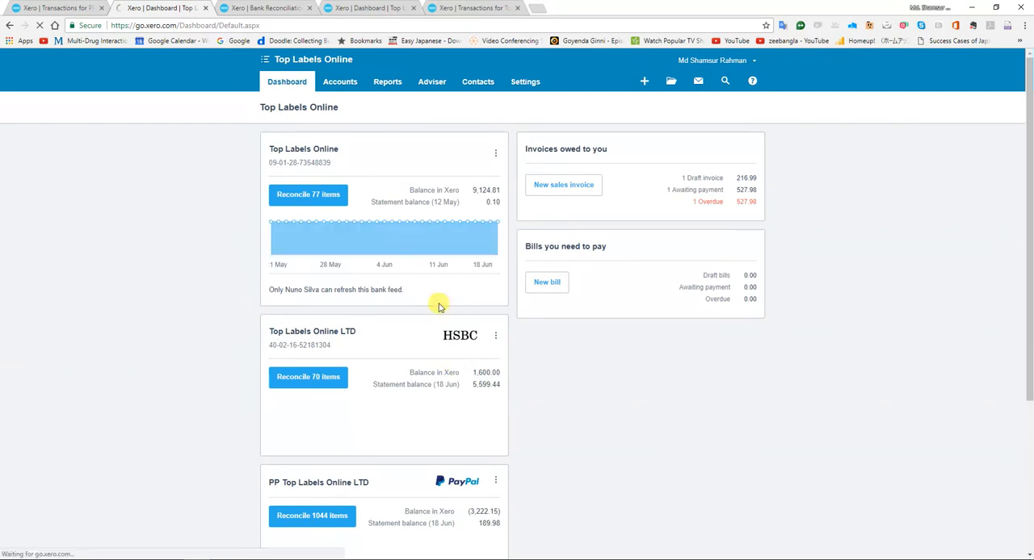
click(310, 196)
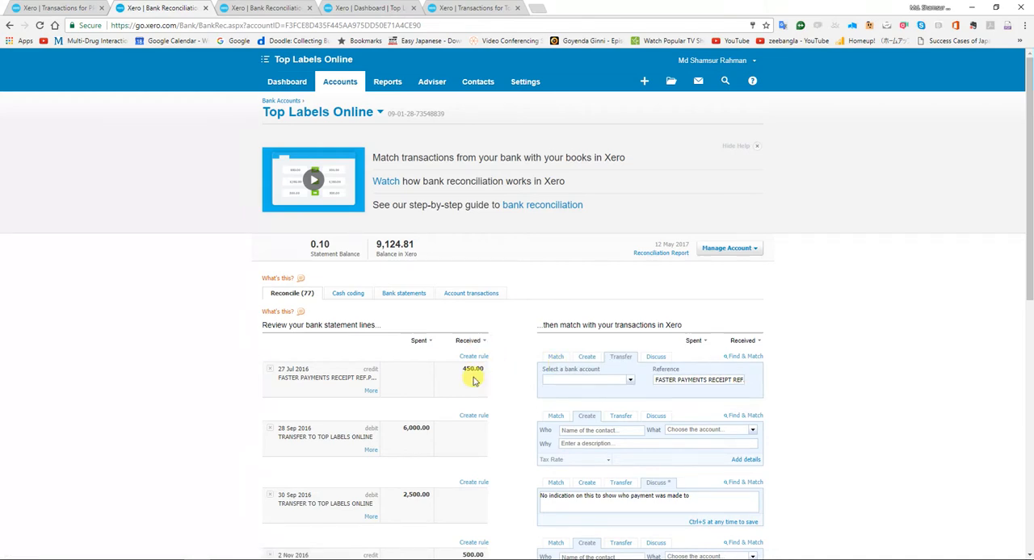
click(627, 383)
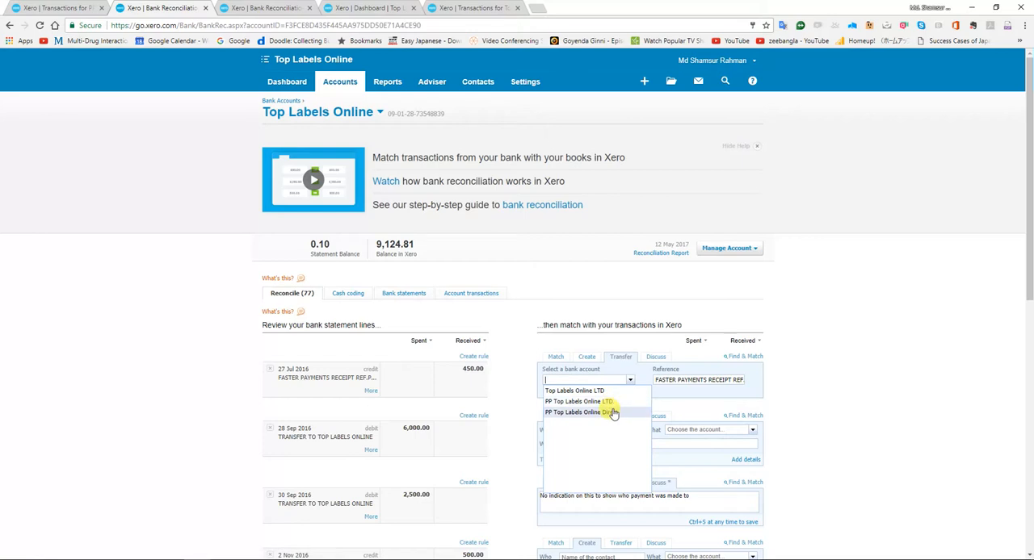
click(611, 402)
click(512, 379)
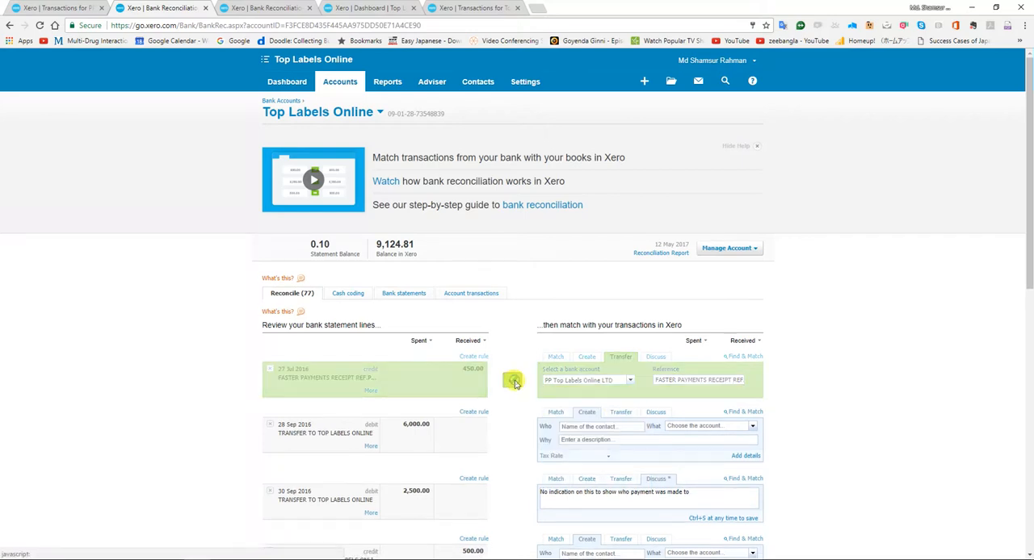
Reconcile the 27 Jul 2016 debit of 450.00 in PP Top Labels Online LTD with its suggested bank transfer match.
click(288, 100)
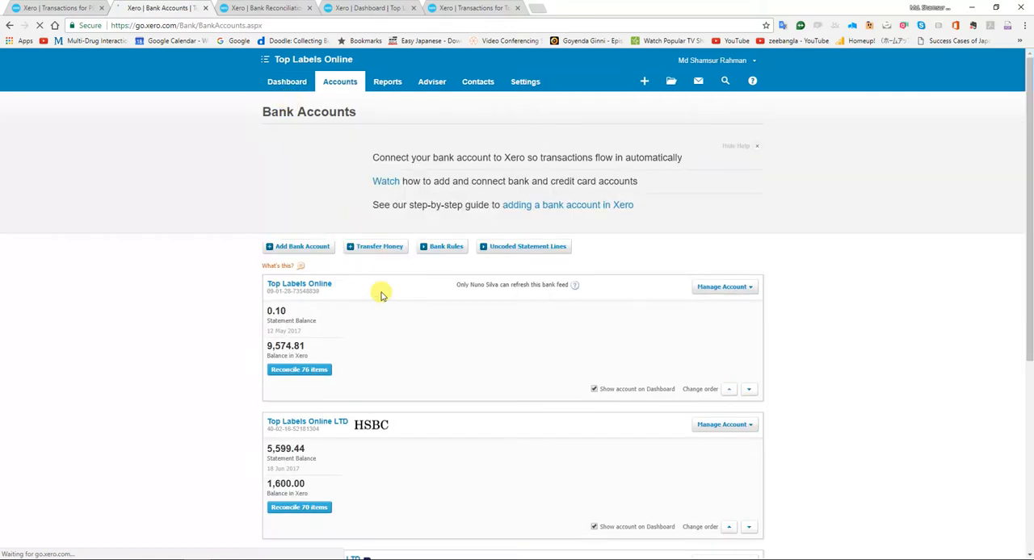
scroll(376, 294, down, 3)
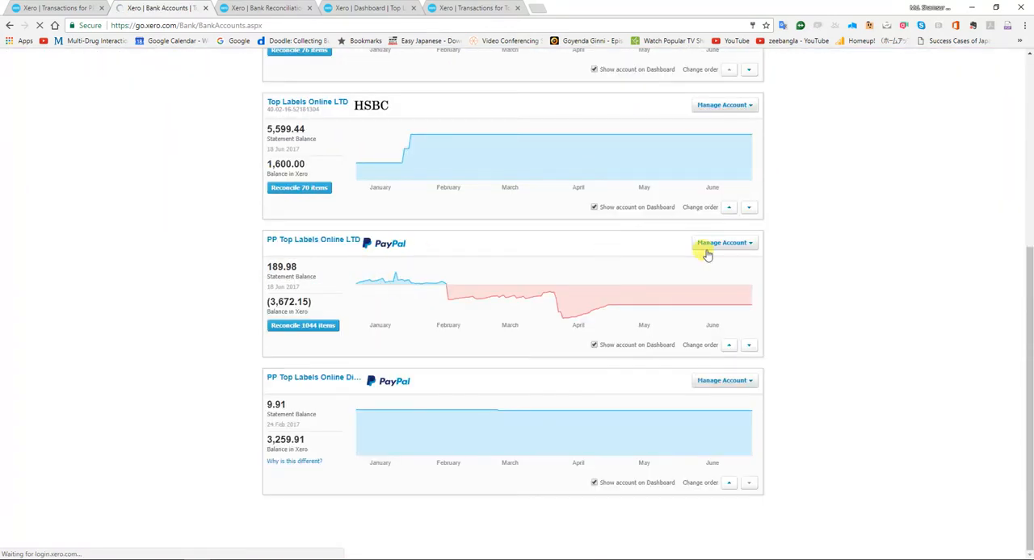
click(310, 329)
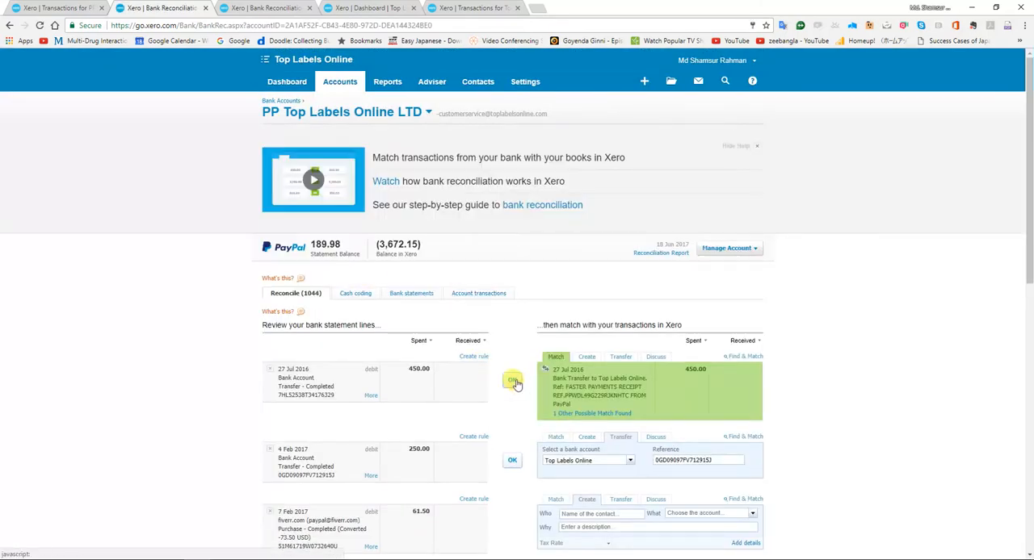
click(514, 381)
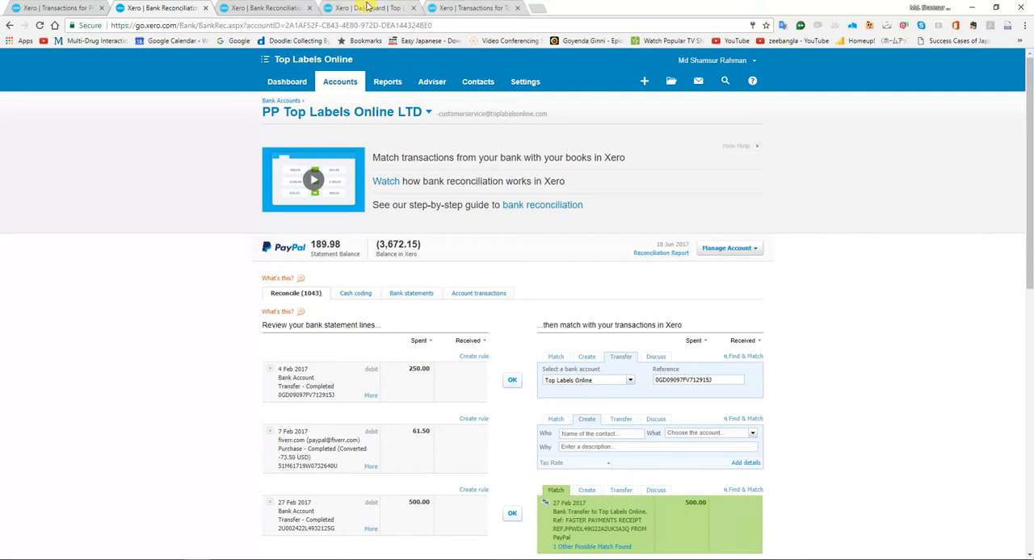
Update the Top Labels Online Bank Reconciliation Summary again to compare the Xero and statement balances at 31 July 2016.
click(368, 7)
click(458, 6)
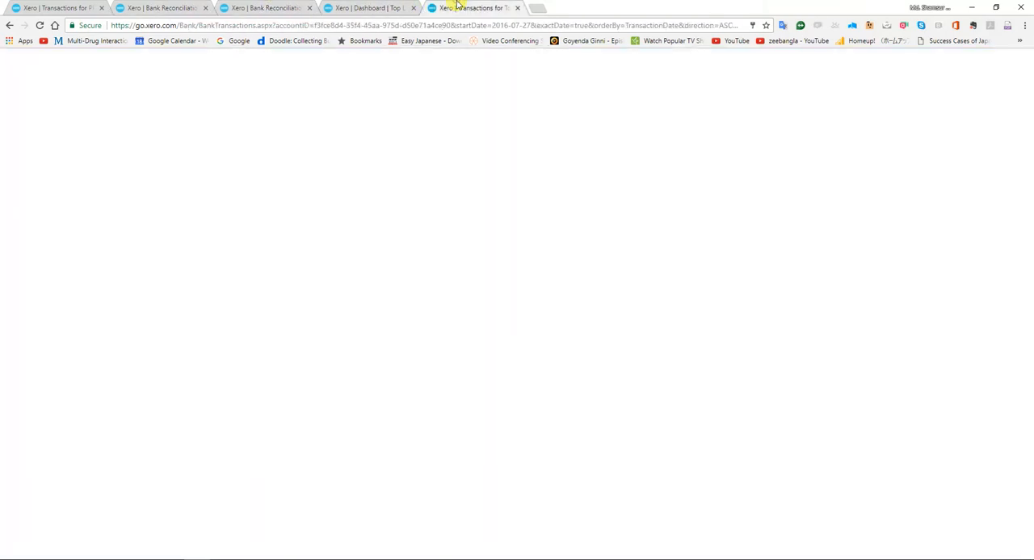
click(165, 7)
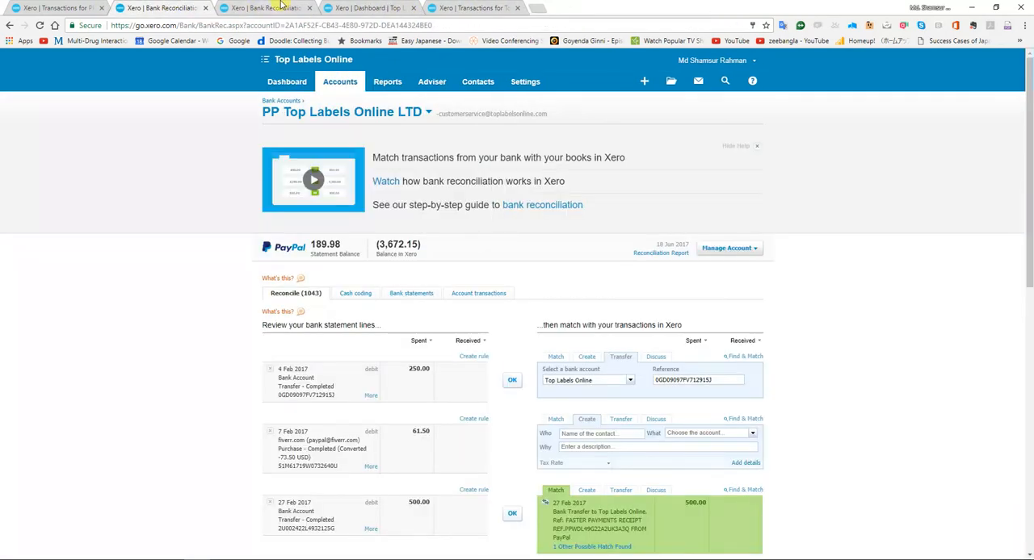
click(283, 6)
click(434, 246)
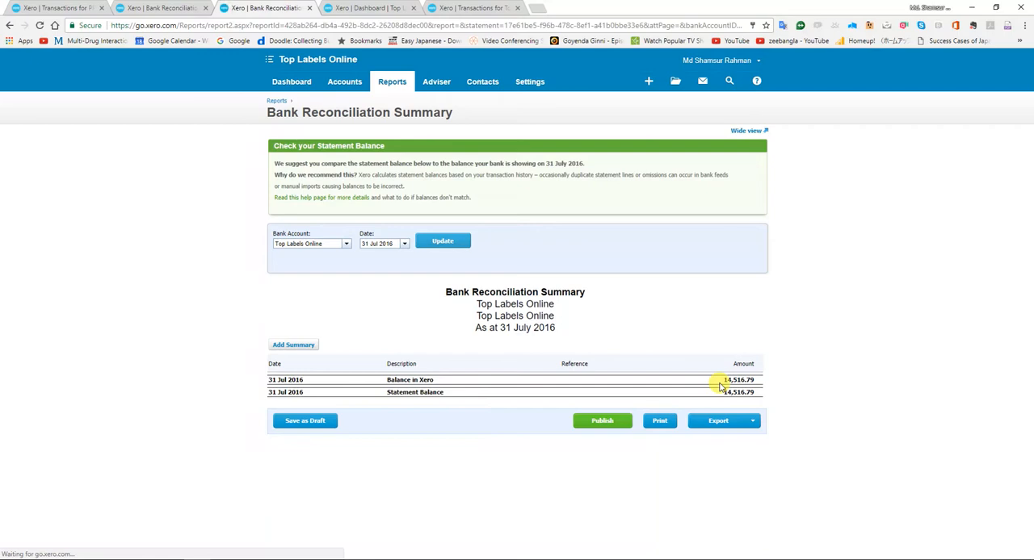
Switch to the Bank Reconciliation workbook in Excel and check the 31-Jul-16 Xero Santander balance against the report in Xero.
key(alt+Tab)
key(alt+Tab)
key(alt+Tab)
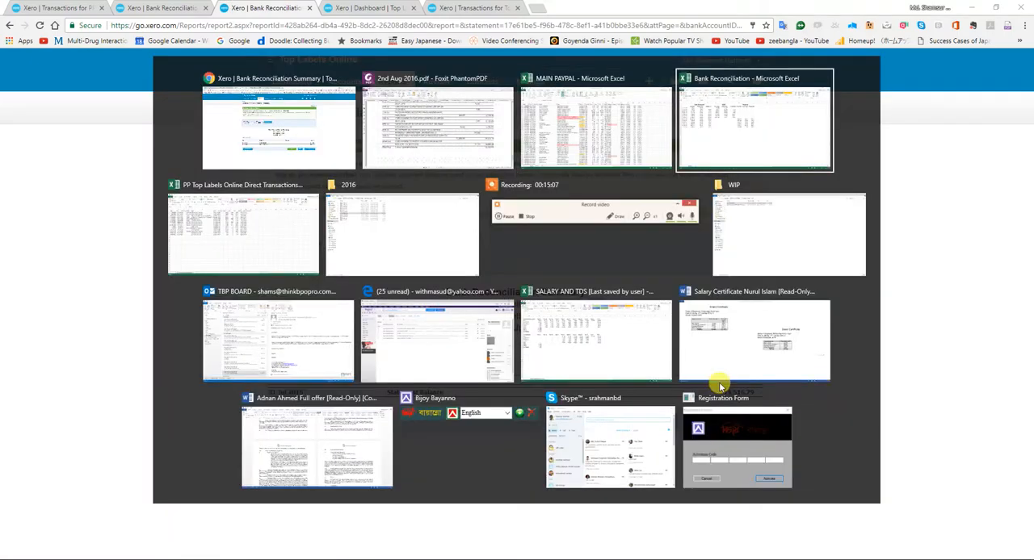
key(Left)
key(Left)
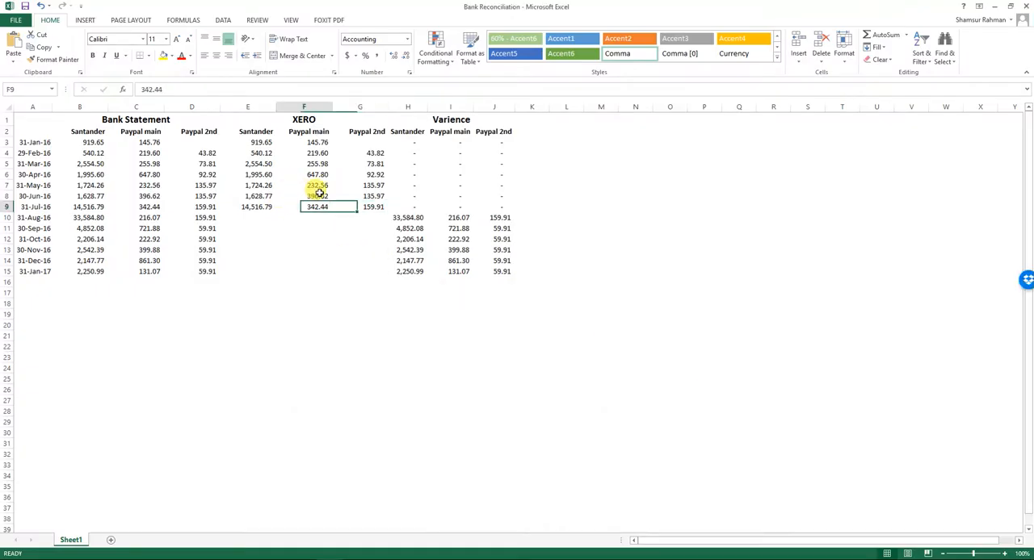
key(alt+Tab)
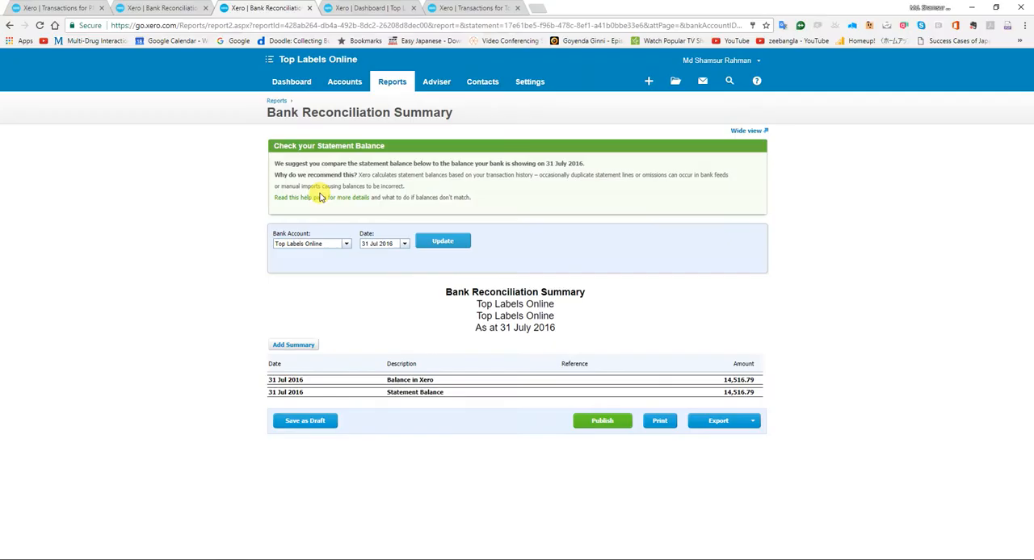
Update the Bank Reconciliation Summary for PP Top Labels Online LTD at 31 July 2016 and compare it with the workbook's July Paypal main balance.
click(346, 243)
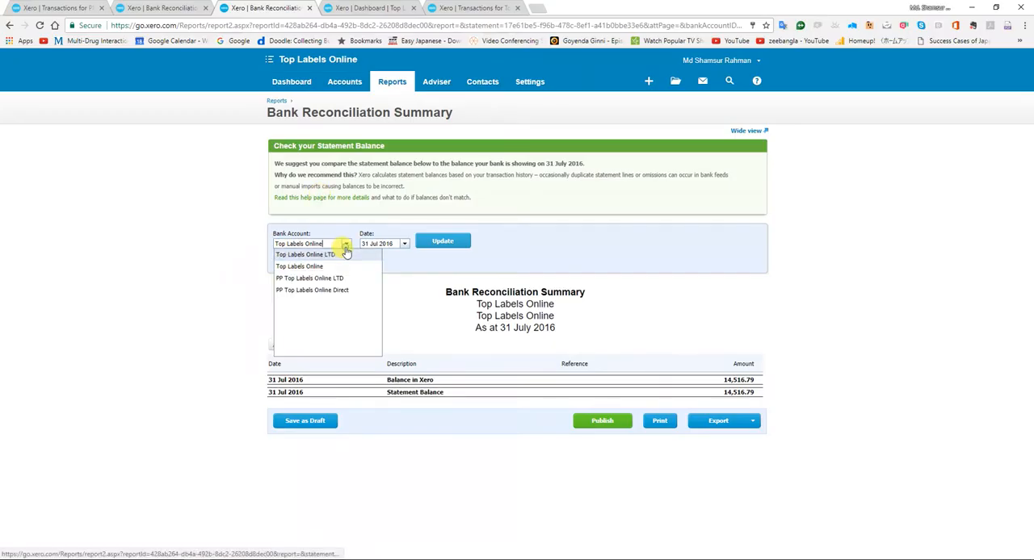
click(334, 280)
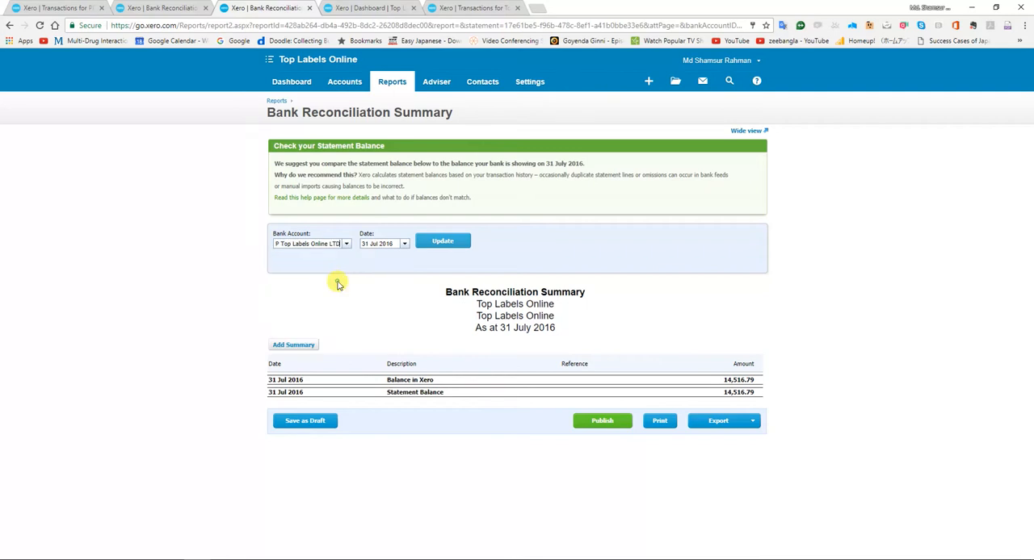
click(448, 249)
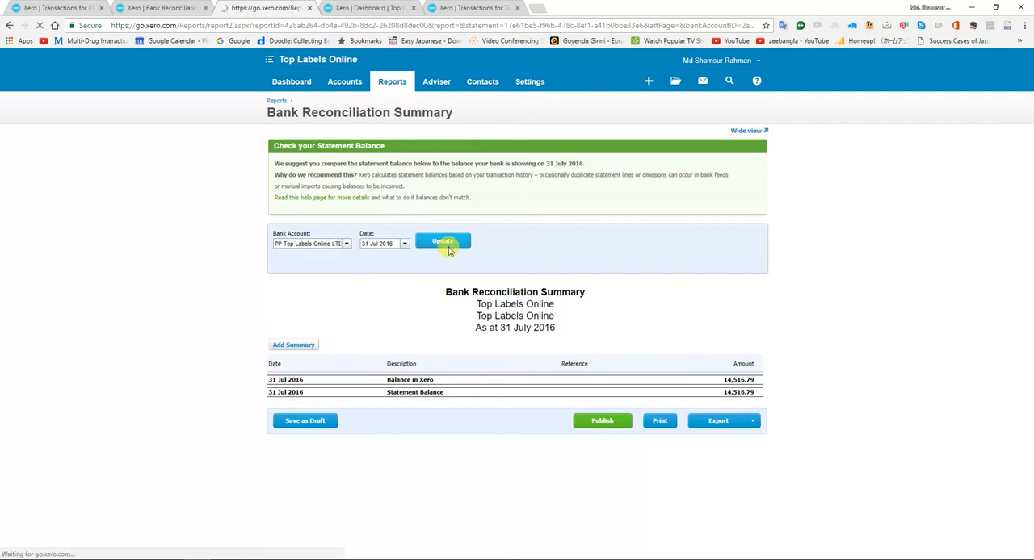
key(alt+Tab)
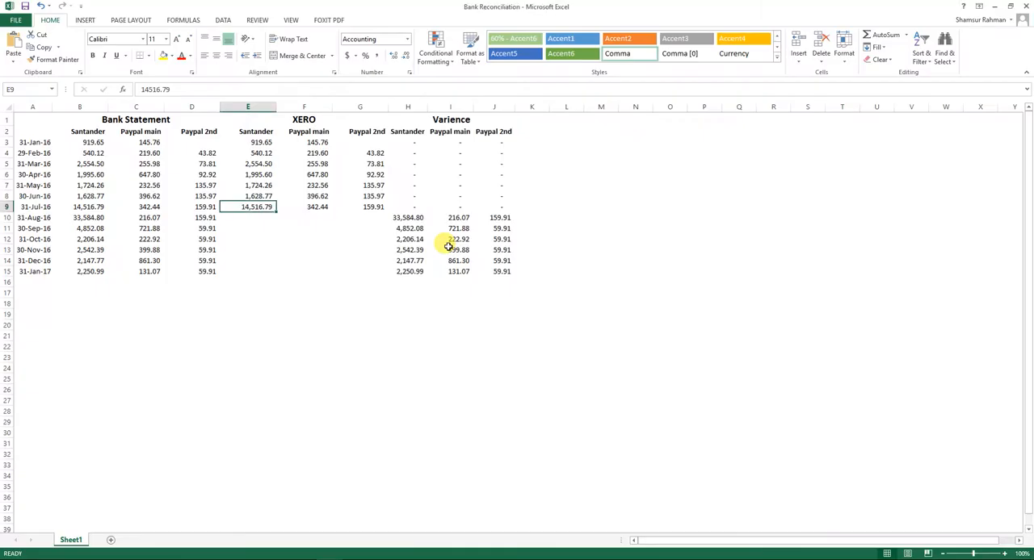
key(Right)
key(alt+Tab)
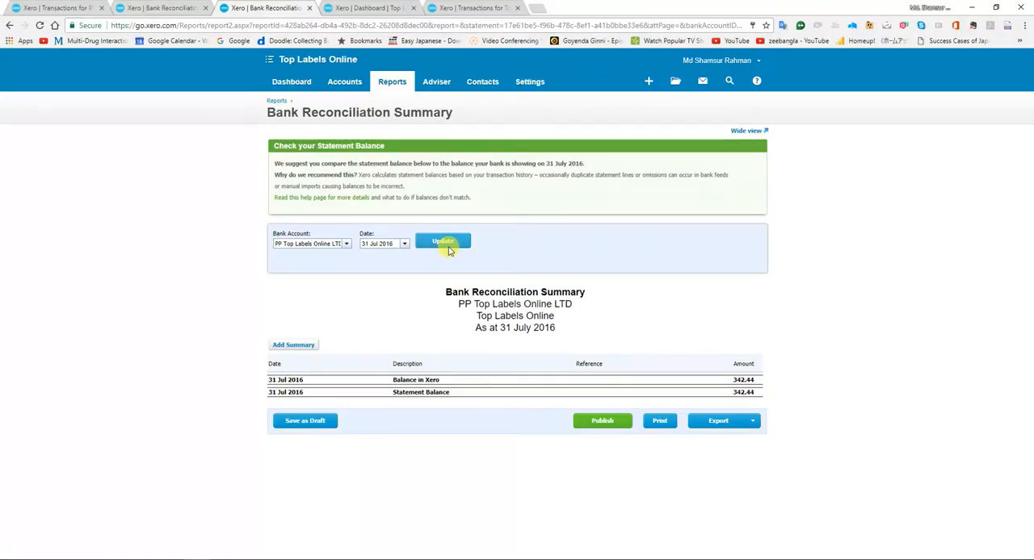
Run the 31 July 2016 summary for PP Top Labels Online Direct and check the workbook's July Paypal 2nd balance.
click(347, 244)
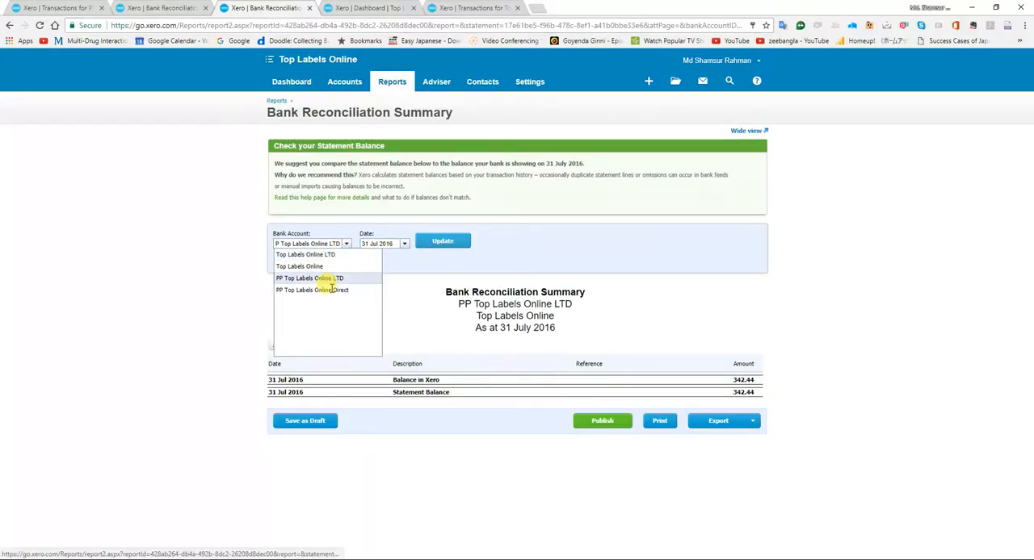
click(332, 294)
click(431, 253)
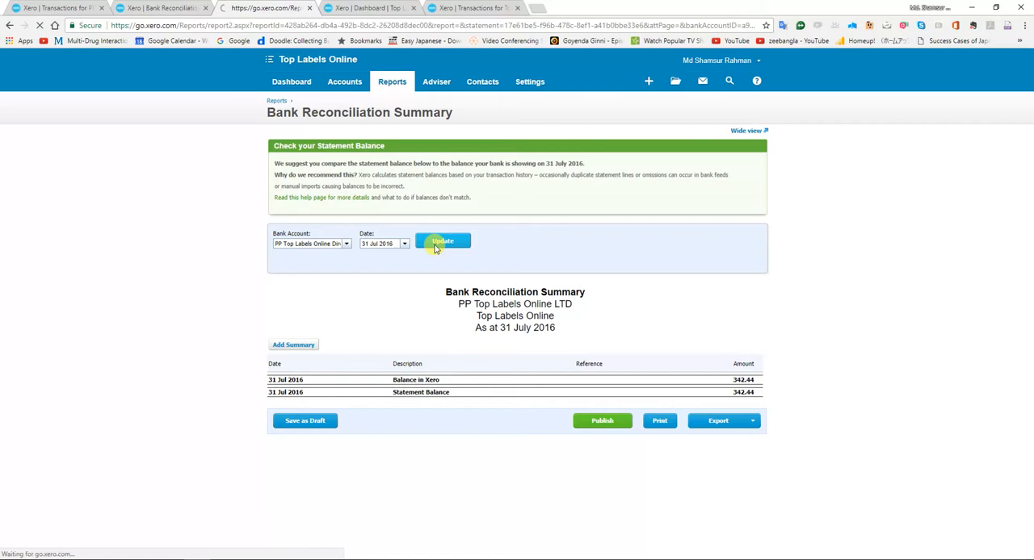
key(alt+Tab)
key(Right)
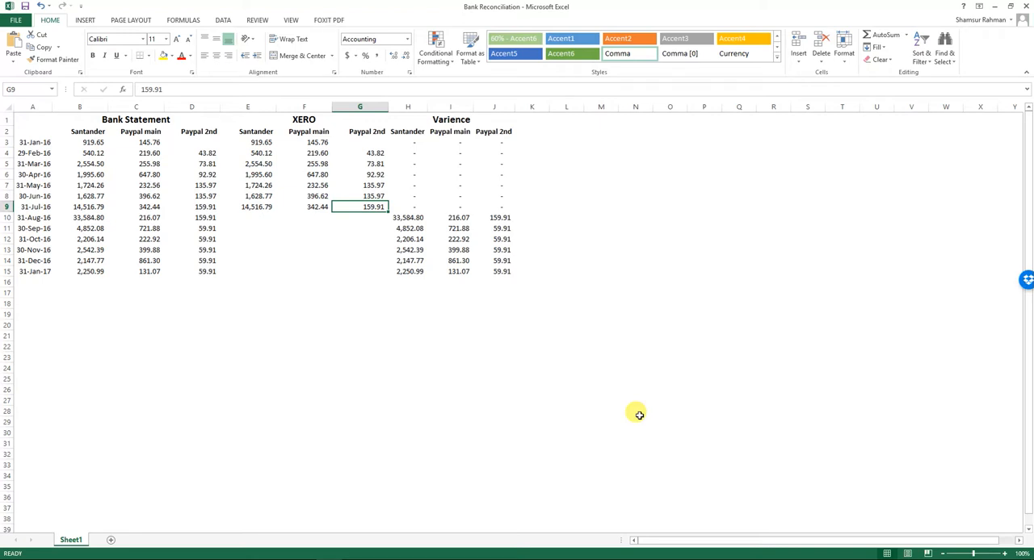
Review the workbook's July Xero balances and the month-end rows from August onwards that still lack Xero figures.
key(Down)
key(Down)
key(Up)
key(Up)
key(Left)
key(Left)
key(Left)
key(Right)
key(Right)
key(Left)
key(Down)
key(Down)
key(Down)
key(Up)
key(Up)
key(Up)
key(Left)
key(Left)
key(Left)
key(Left)
key(Down)
key(Down)
key(Down)
key(Down)
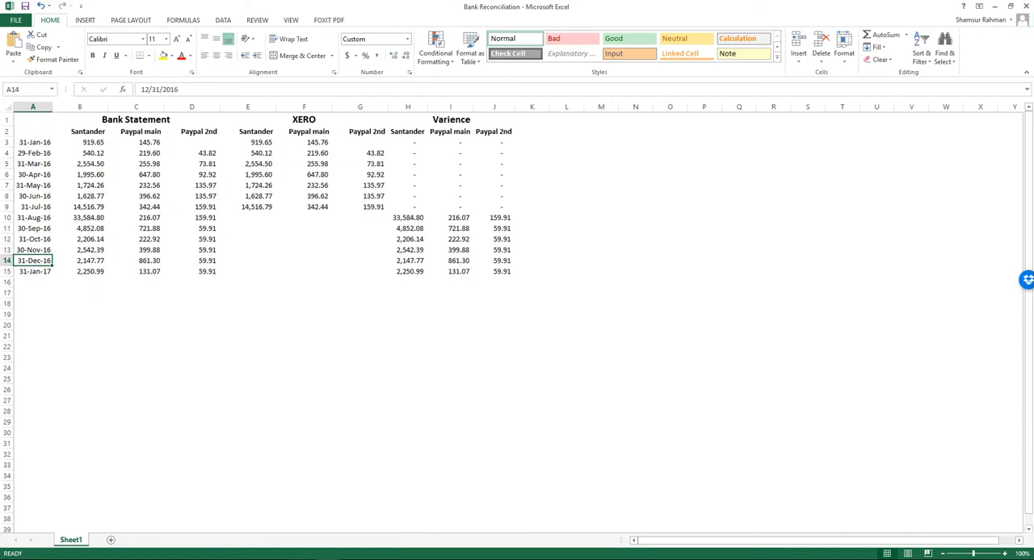
click(357, 559)
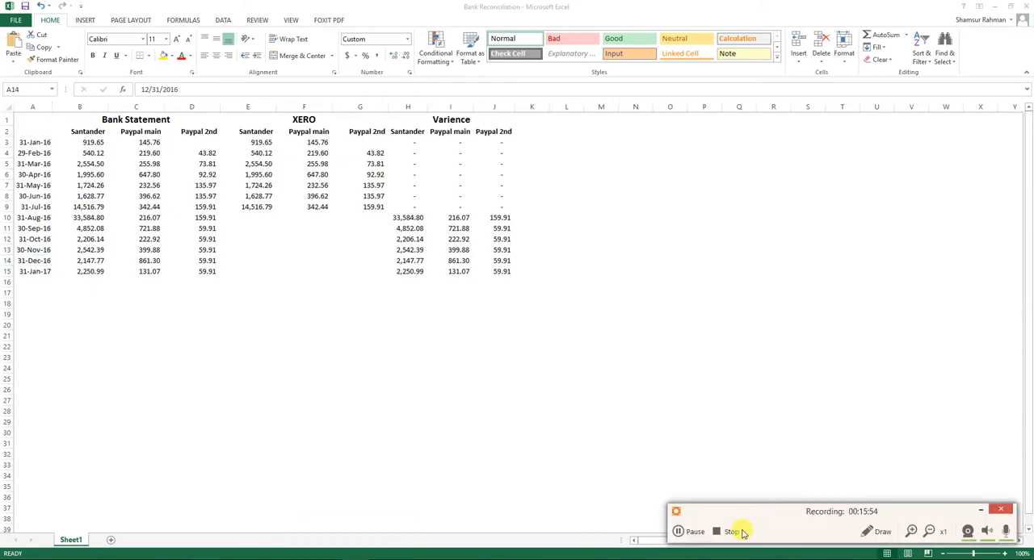